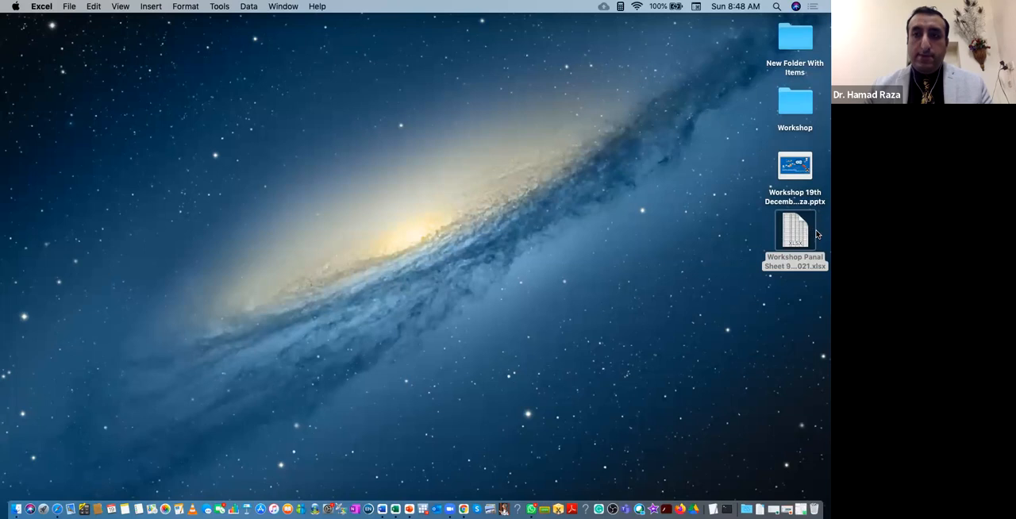
Open the Workshop Panal Sheet 9th April 2021 workbook in Excel and enlarge the sheet to 215%.
double_click(803, 237)
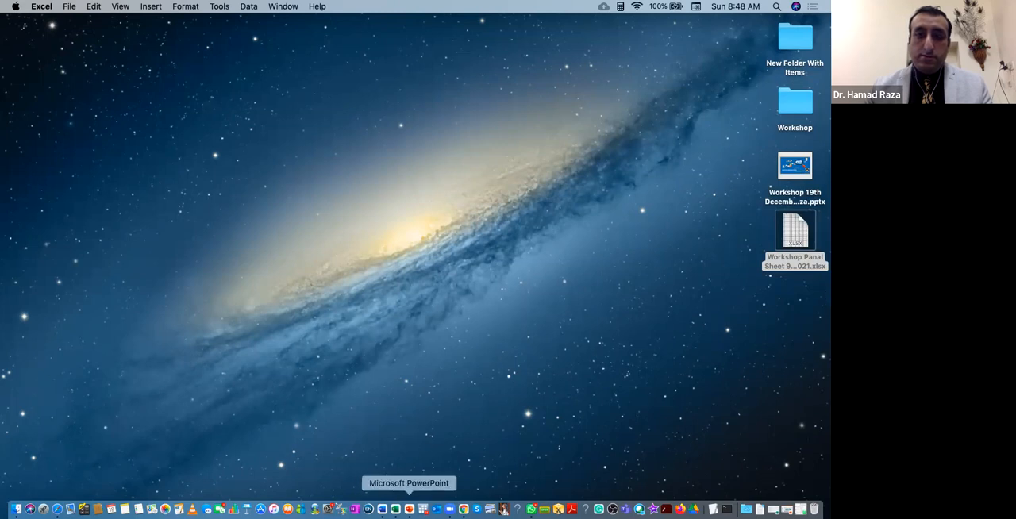
right_click(395, 510)
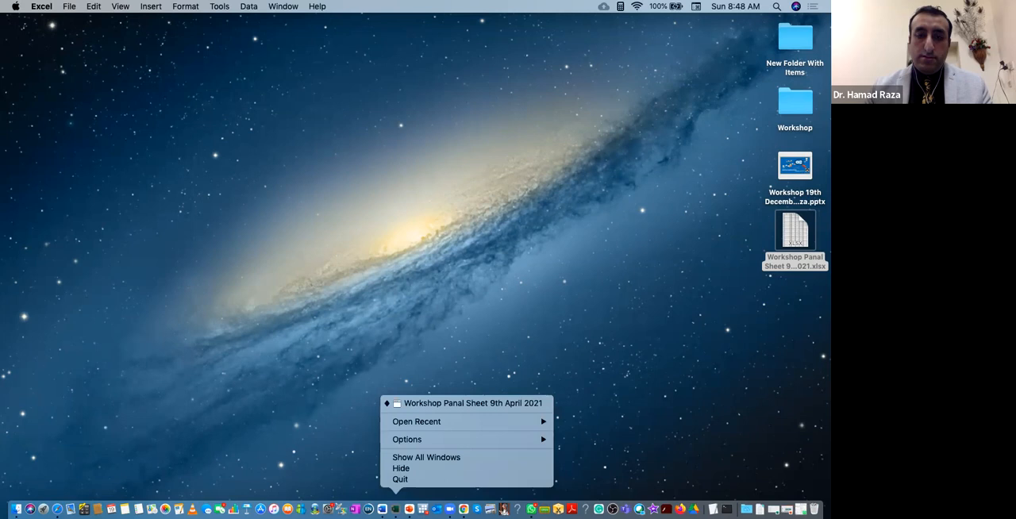
left_click(459, 403)
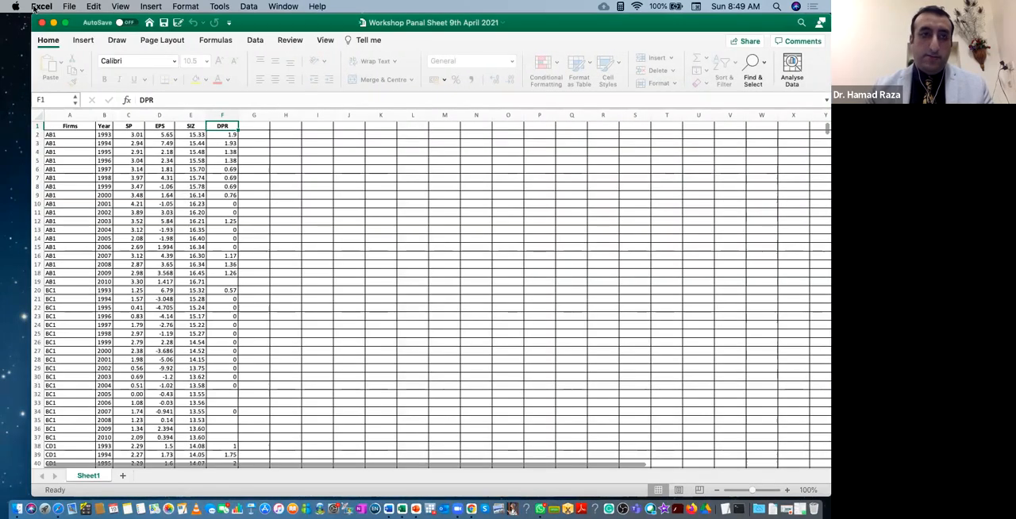
left_click_drag(33, 15, 2, 10)
scroll(321, 211, "up", 5)
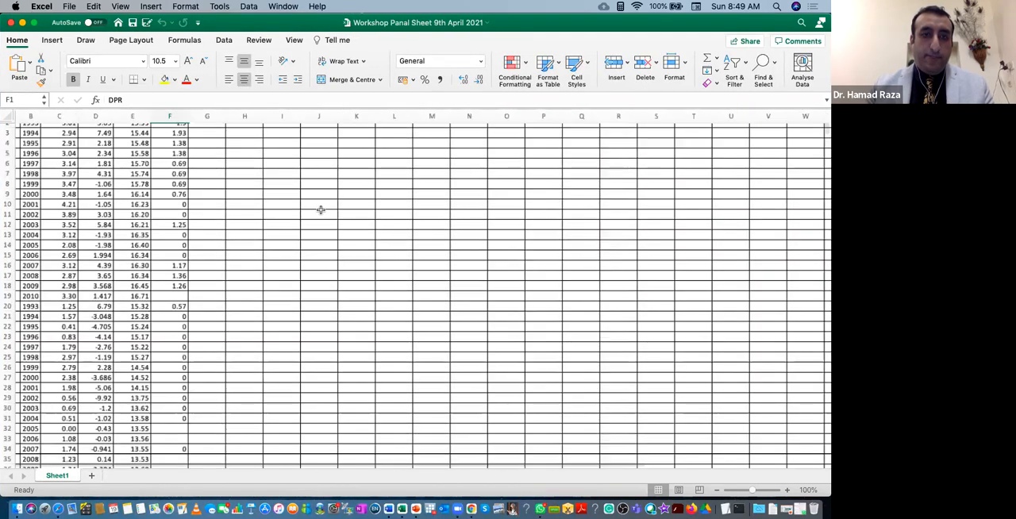
scroll(321, 211, "left", 3)
scroll(321, 211, "up", 2)
scroll(321, 211, "up", 5)
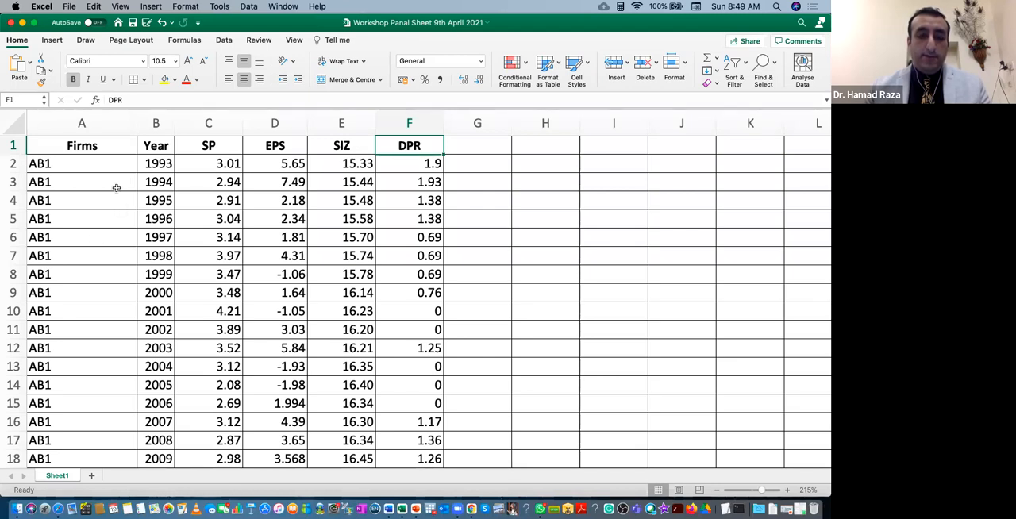
Examine the Firms and Year columns to see how the yearly records of firm AB1 are arranged.
left_click(105, 143)
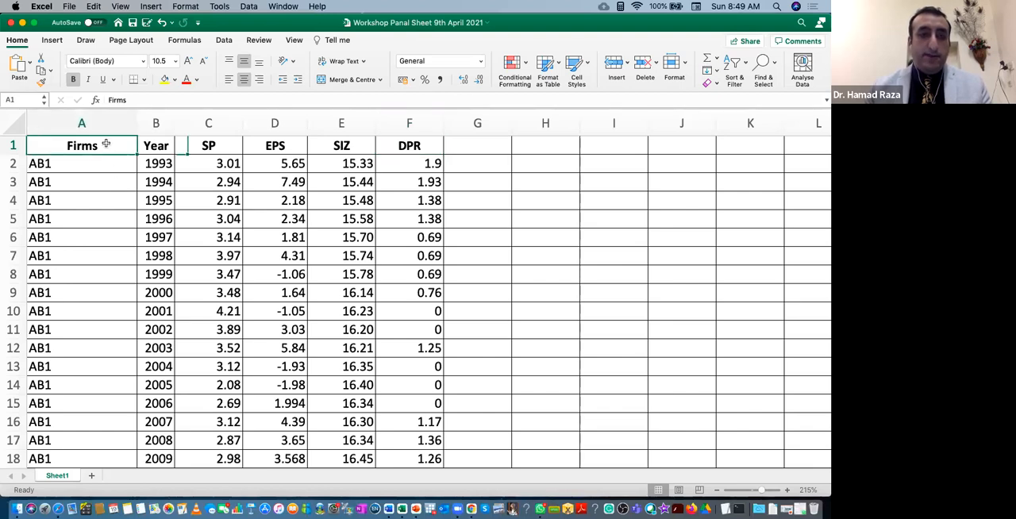
key("Right")
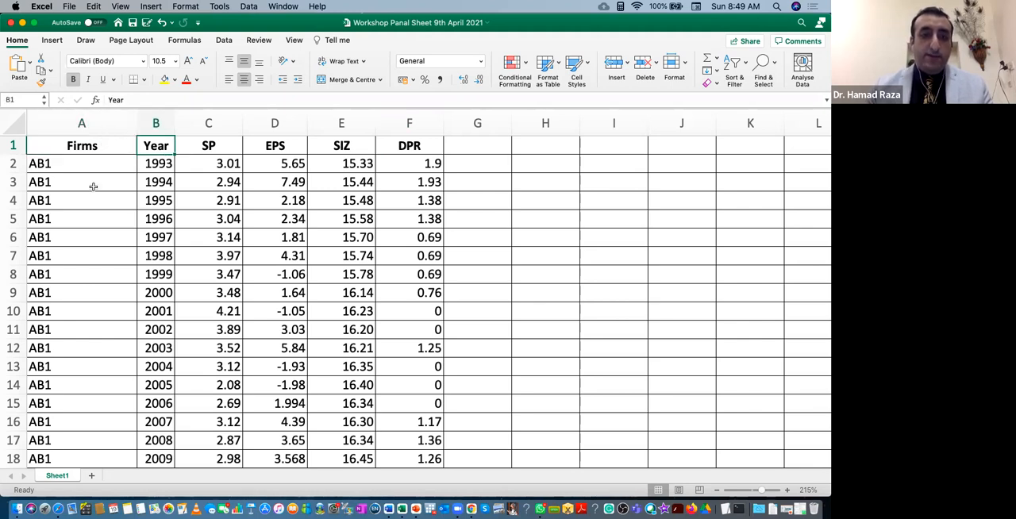
left_click(156, 168)
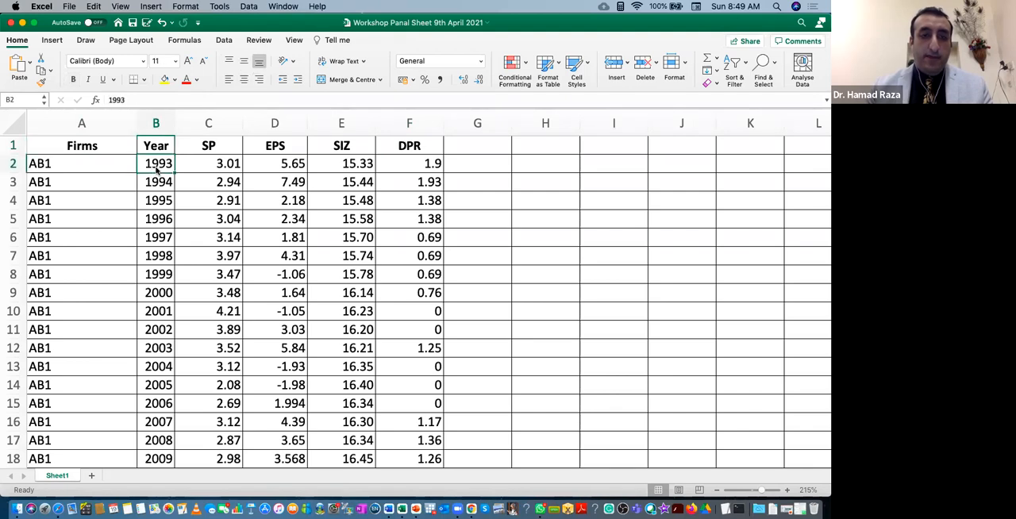
scroll(182, 404, "down", 3)
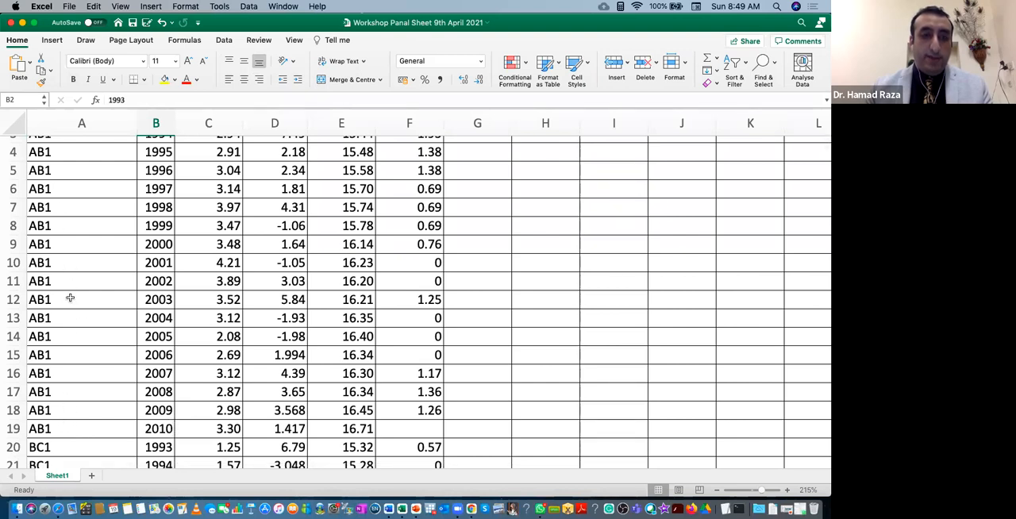
scroll(71, 296, "up", 3)
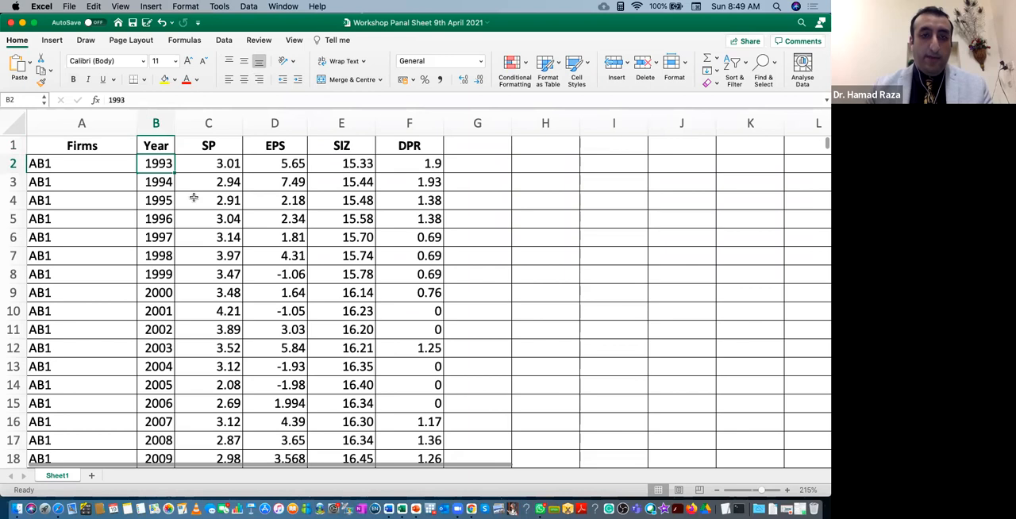
Review the variable headers SP, EPS, SIZ and DPR in row 1 of the panel sheet.
left_click(207, 151)
key("Right")
key("Right")
key("Right")
key("Left")
key("Left")
key("Left")
key("Left")
key("Right")
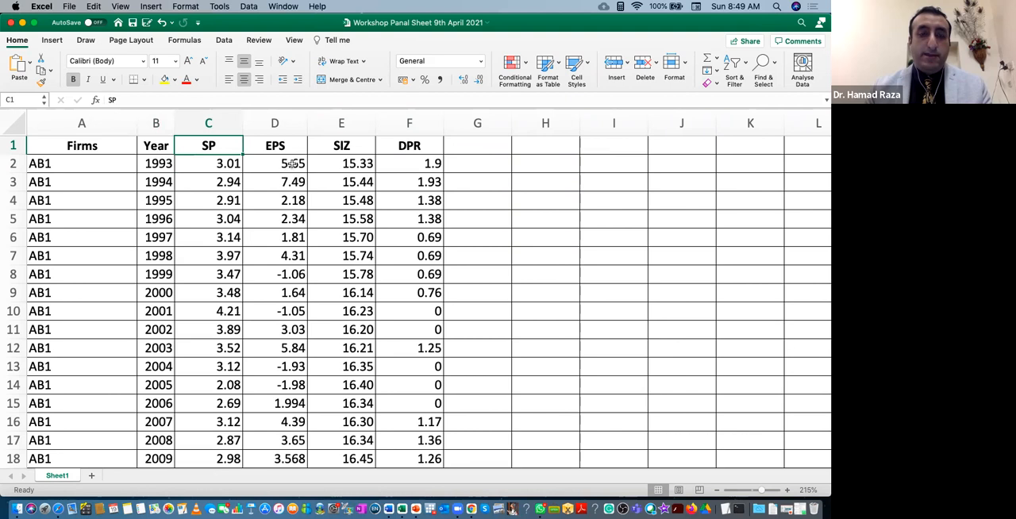
key("Right")
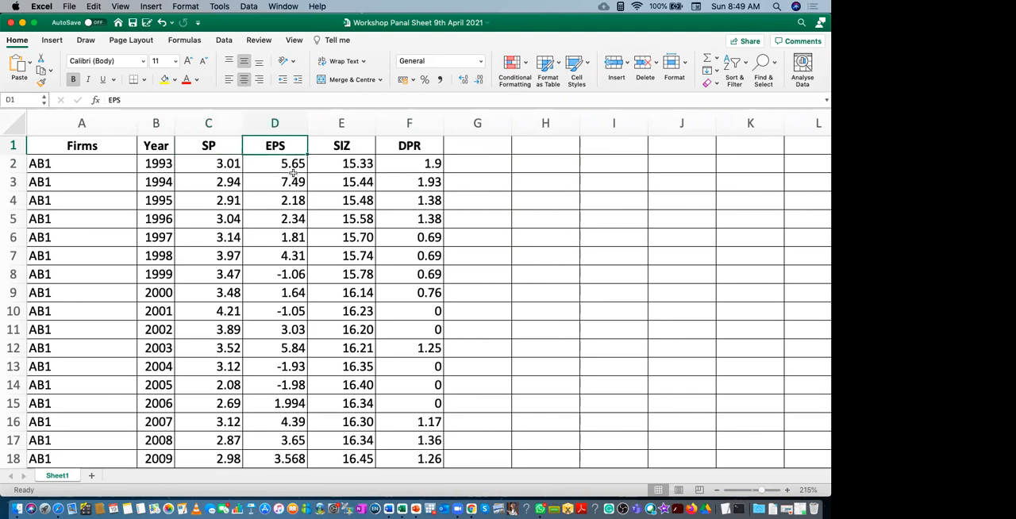
key("Right")
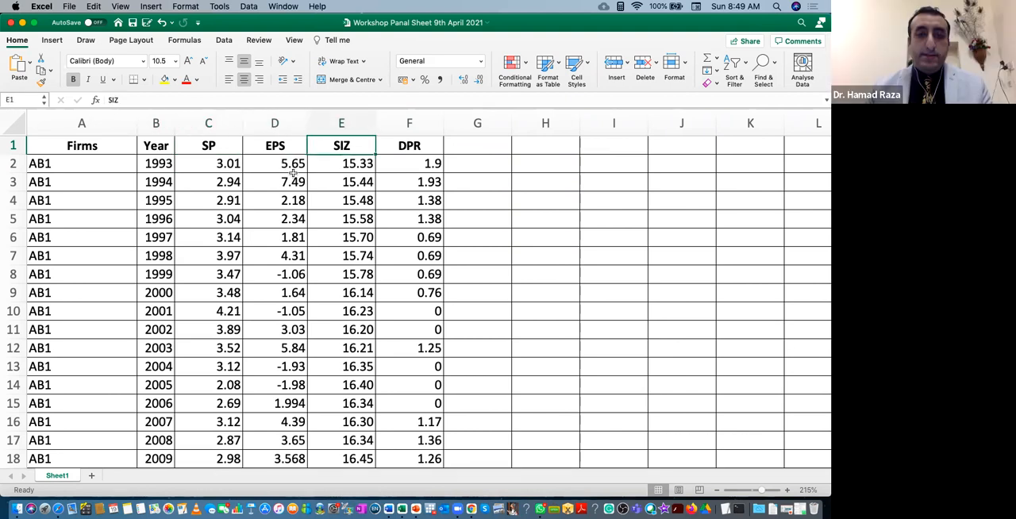
key("Right")
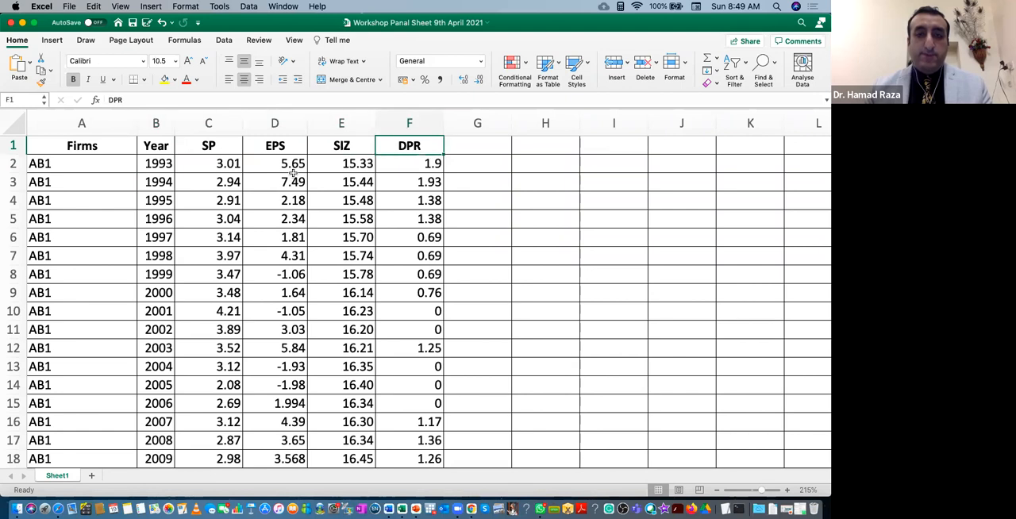
key("Left")
key("Left")
key("Left")
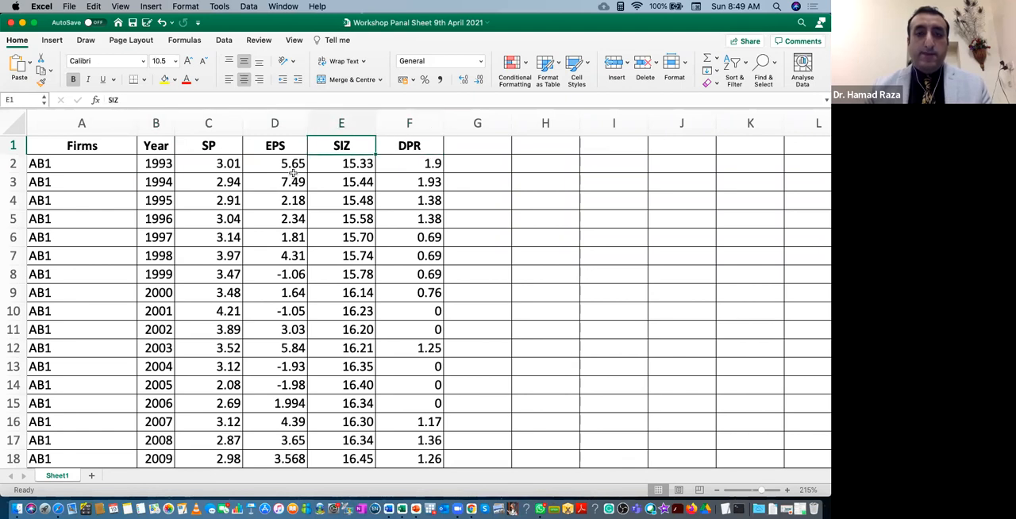
key("Right")
key("Right")
key("Right")
key("Left")
key("Left")
key("Left")
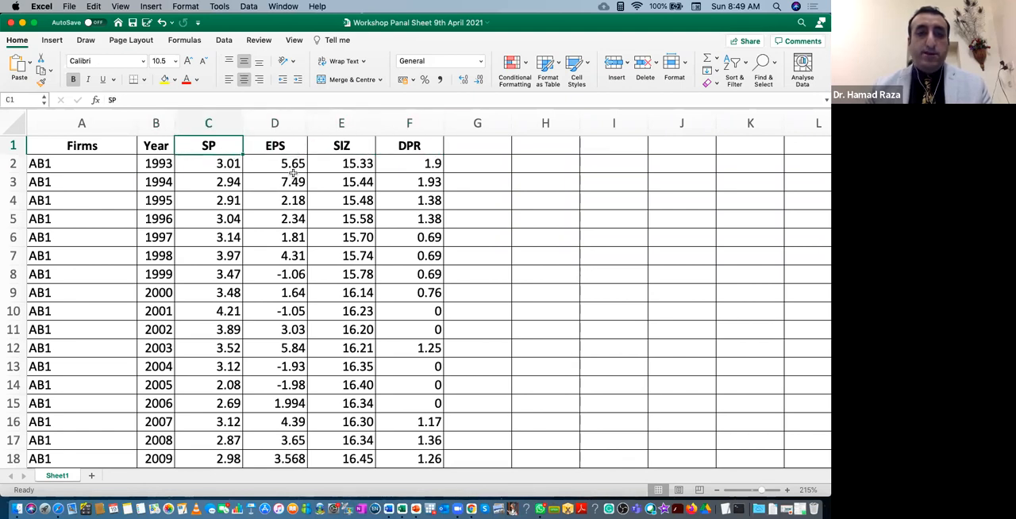
key("Right")
key("Right")
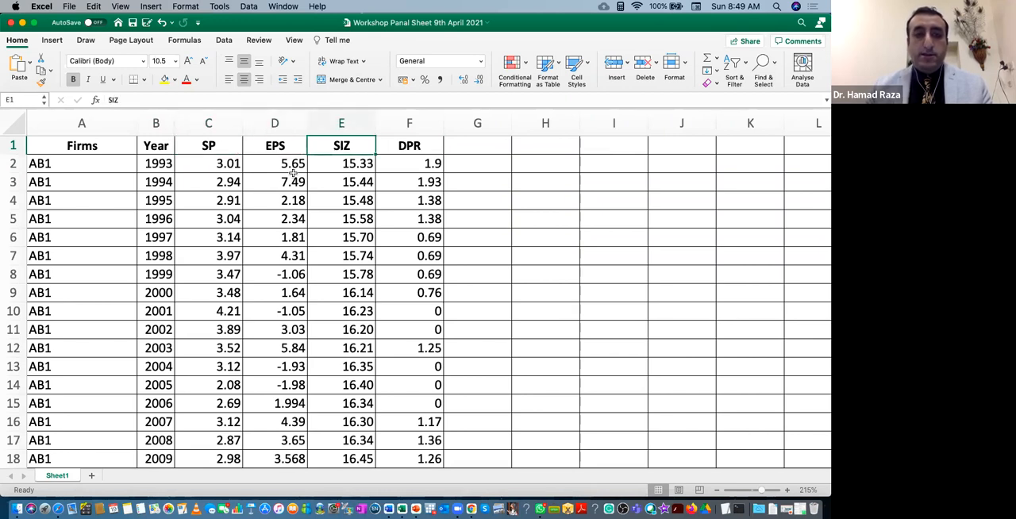
key("Right")
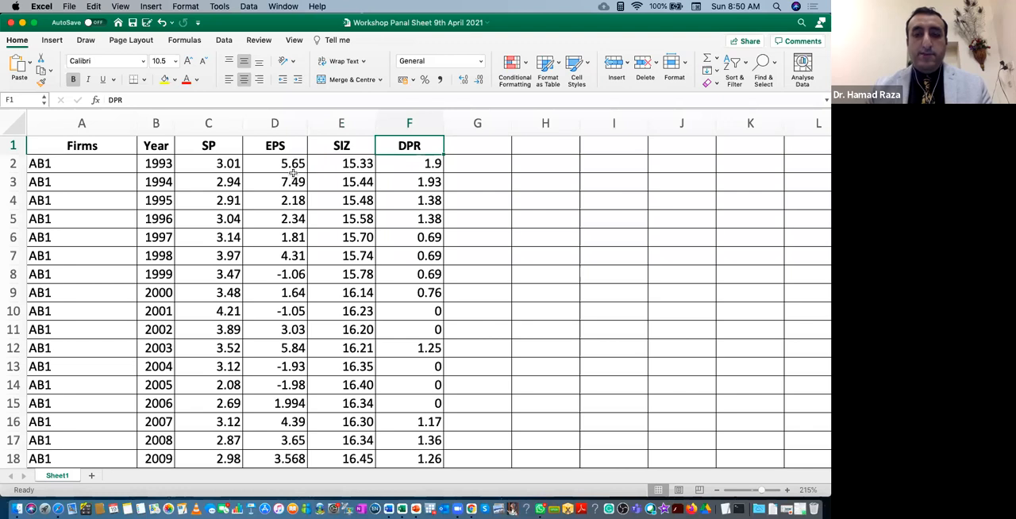
key("Left")
key("Left")
key("Left")
key("Left")
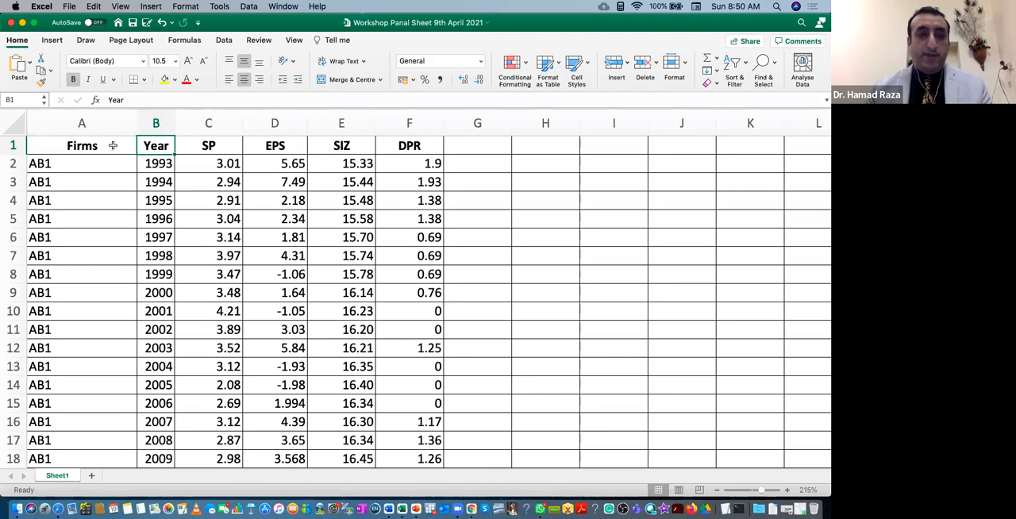
Look through the firm and year rows down to the last record of the panel, and return to the header row.
left_click(102, 177)
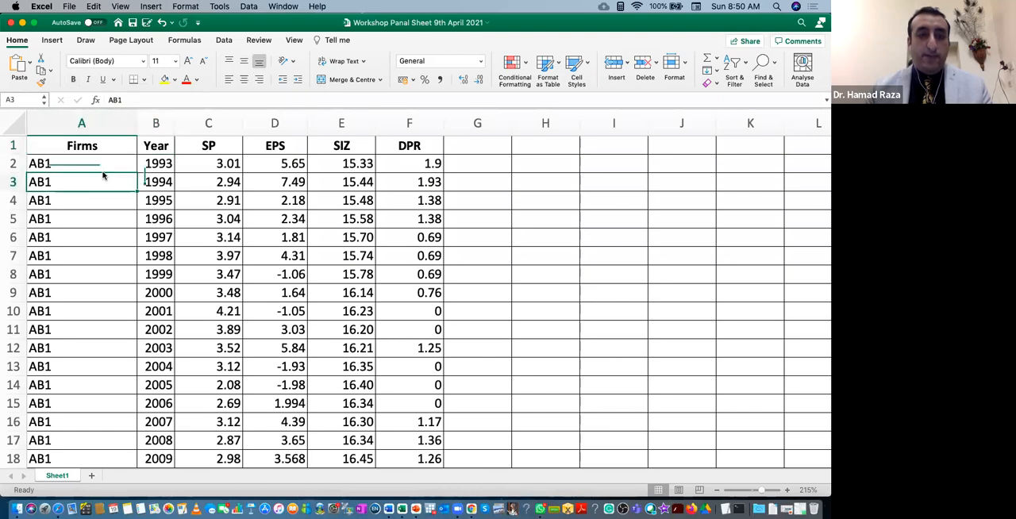
key("Right")
key("Down")
key("Down")
key("Down")
key("Down")
key("Down")
key("Down")
key("Down")
key("Down")
key("Down")
key("Down")
key("Down")
key("Down")
key("Down")
key("Down")
key("Down")
key("Down")
key("Down")
key("Down")
key("Down")
key("Down")
scroll(118, 324, "down", 20)
scroll(119, 323, "down", 20)
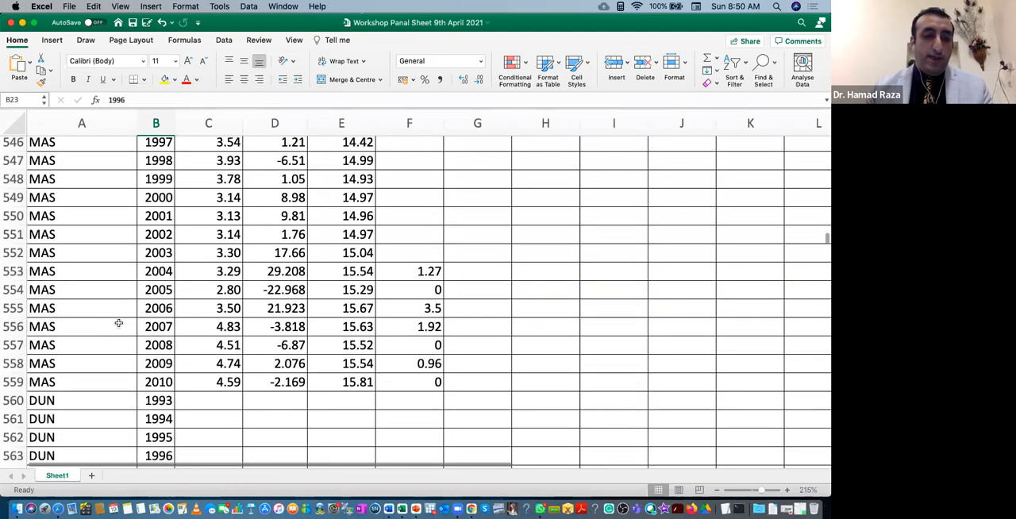
scroll(118, 323, "up", 10)
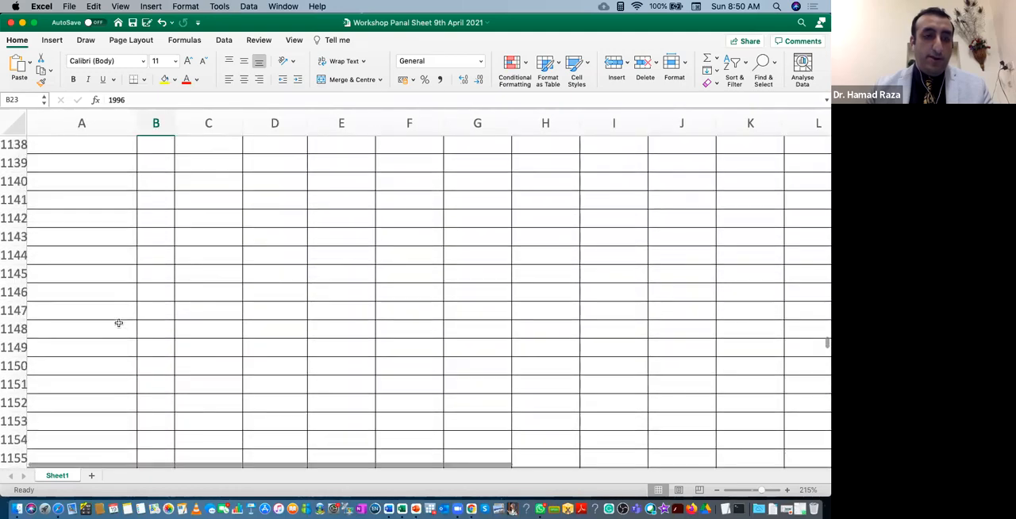
scroll(119, 323, "down", 1)
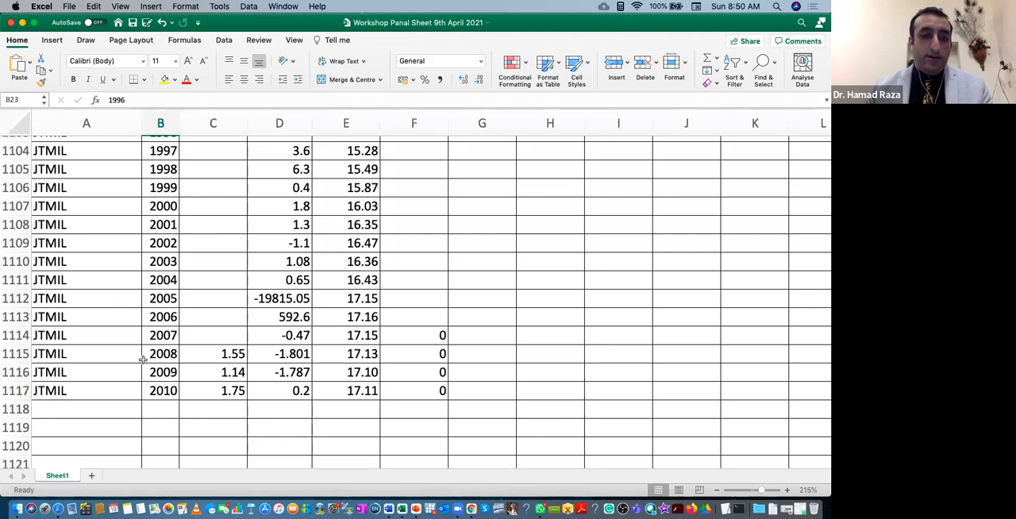
scroll(141, 350, "up", 20)
scroll(139, 333, "up", 20)
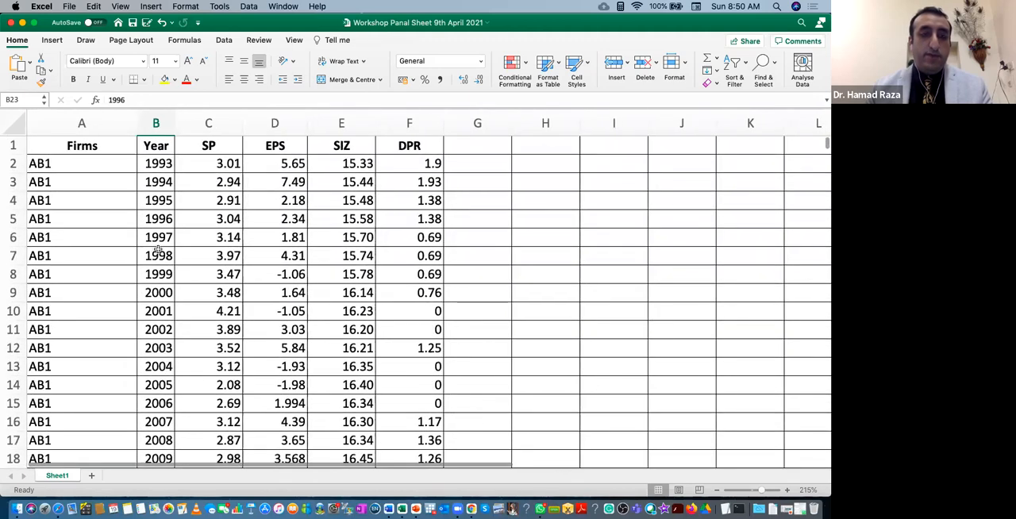
Minimise the Excel workbook and launch gretl.
left_click(23, 23)
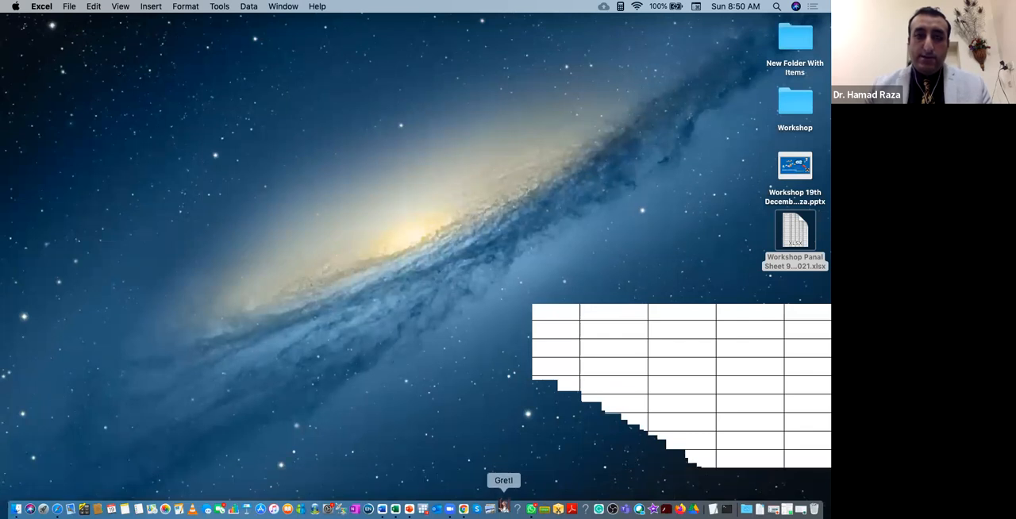
left_click(503, 509)
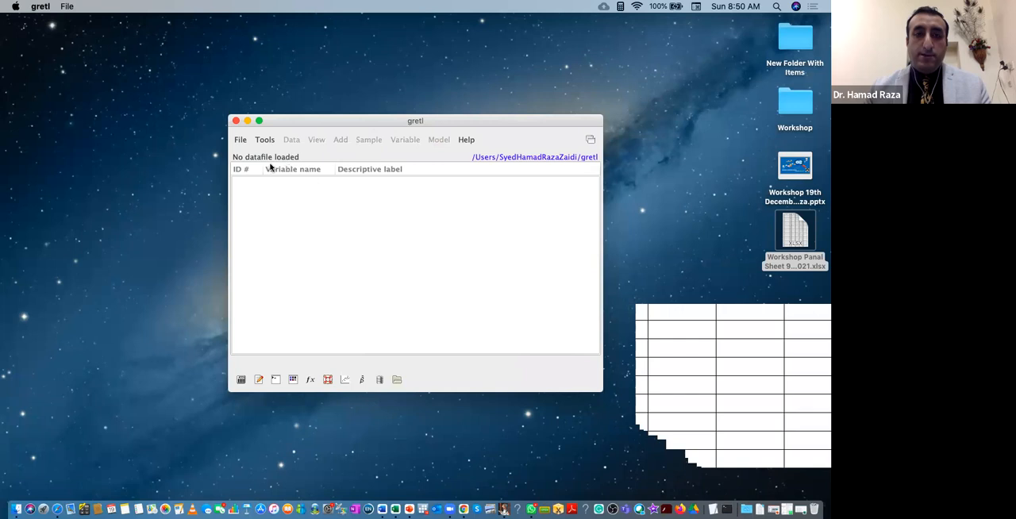
left_click(240, 140)
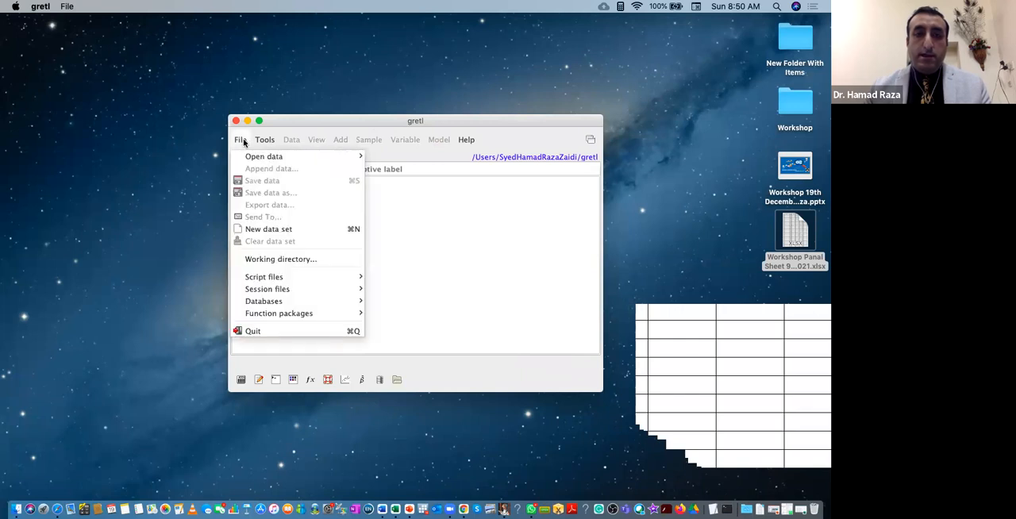
left_click(241, 139)
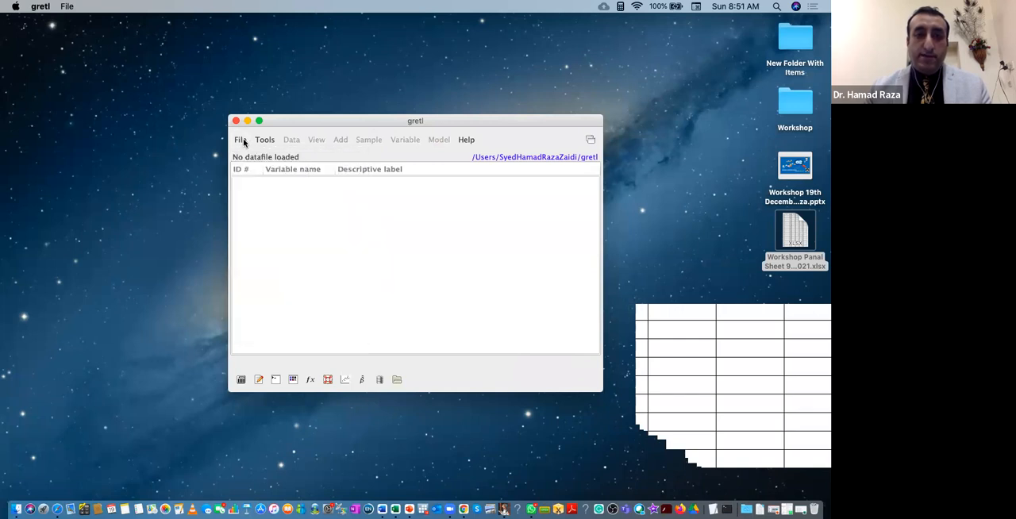
Start opening a user data file and filter the file list to Excel files (*.xlsx).
left_click(243, 142)
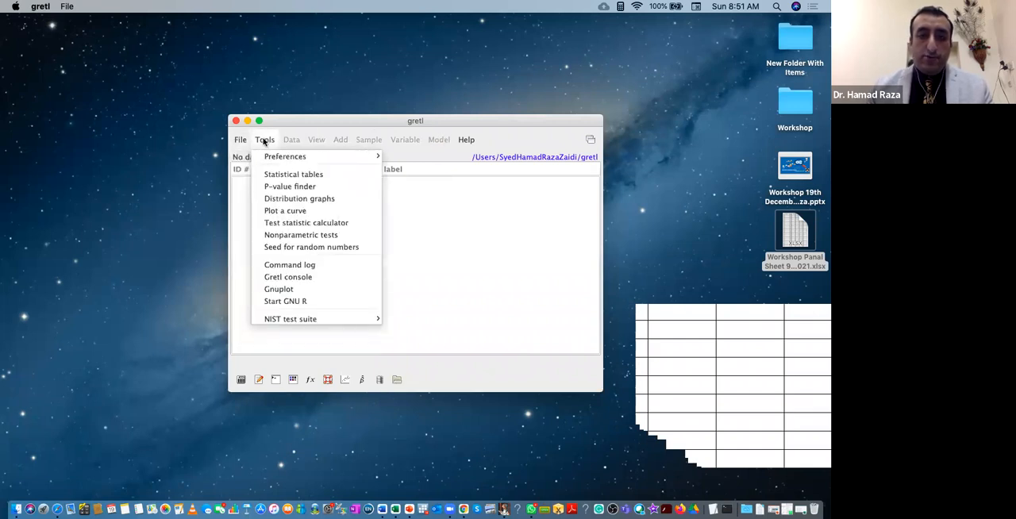
mouse_move(249, 162)
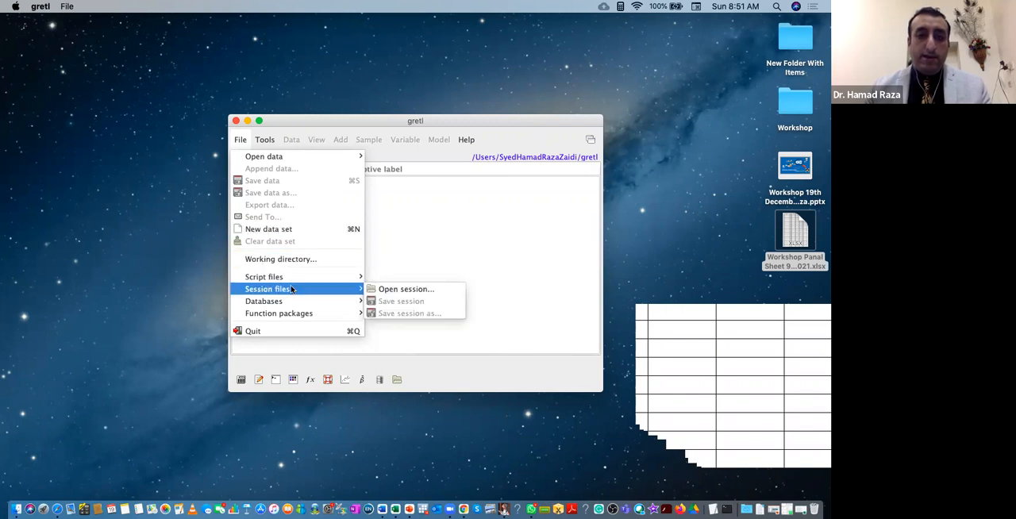
mouse_move(288, 306)
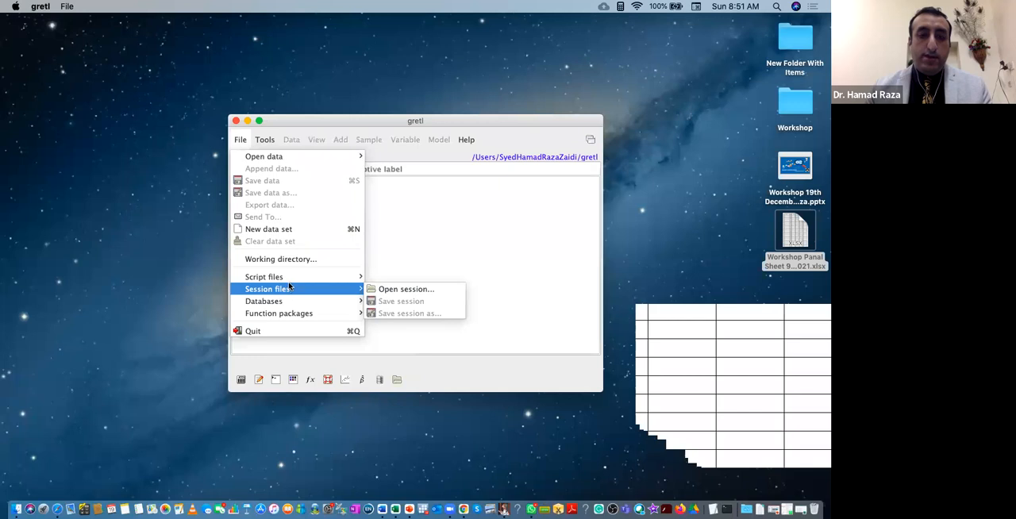
mouse_move(265, 137)
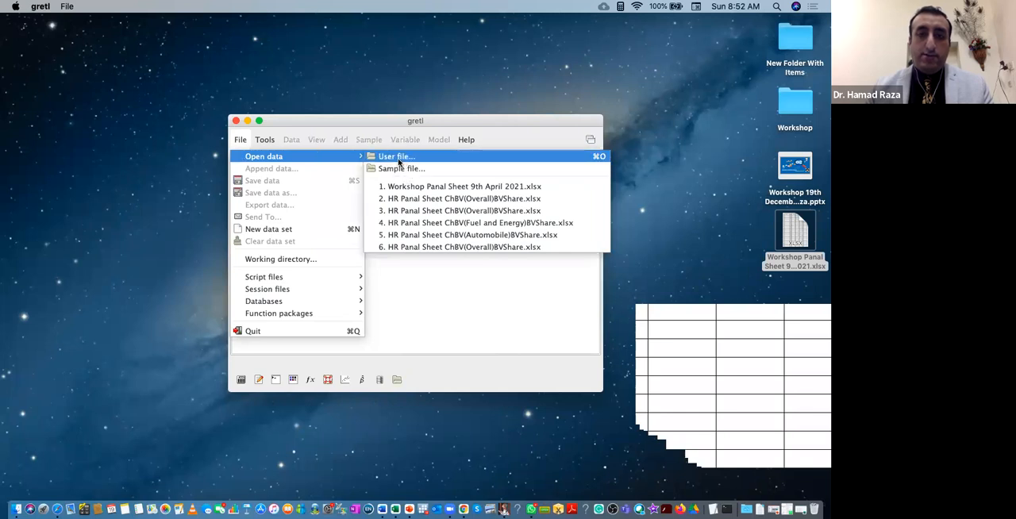
left_click(396, 158)
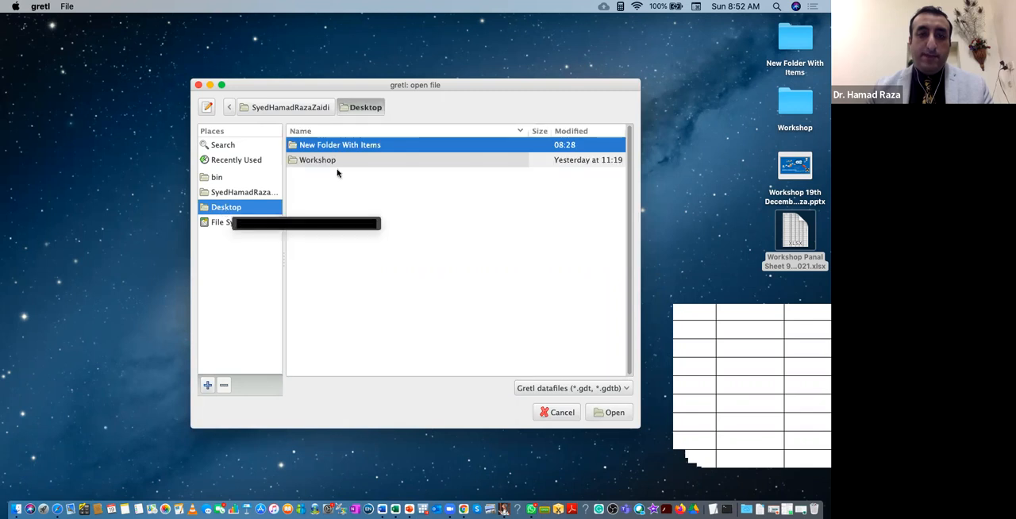
left_click(620, 389)
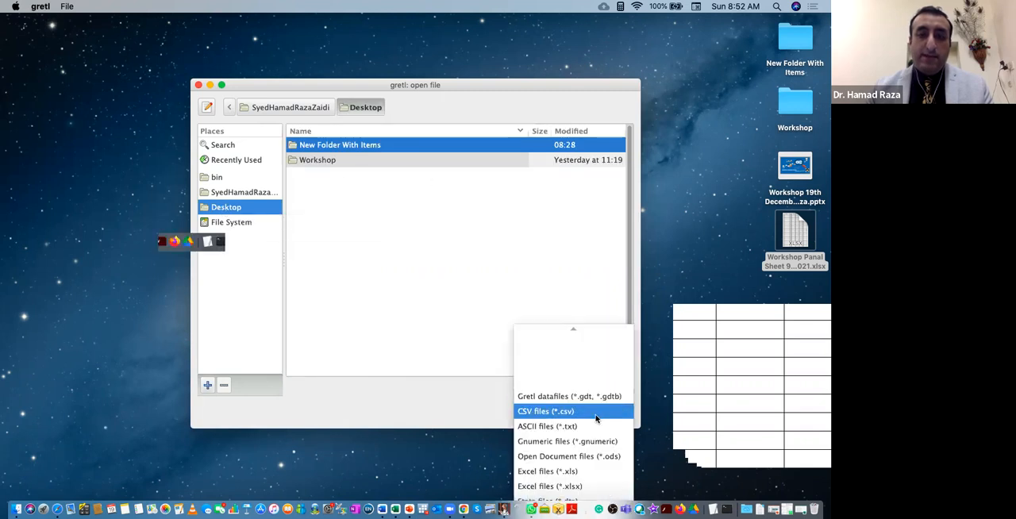
scroll(595, 417, "down", 1)
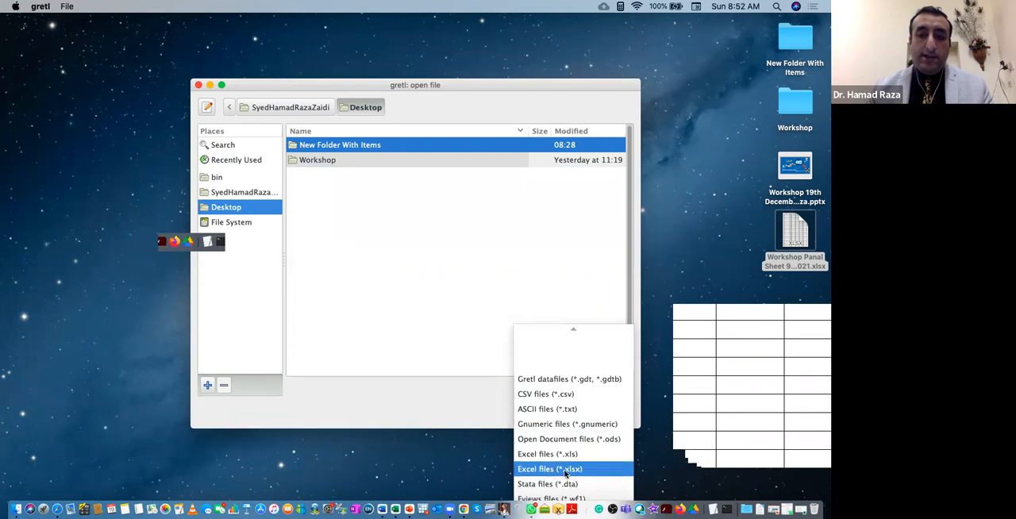
left_click(567, 473)
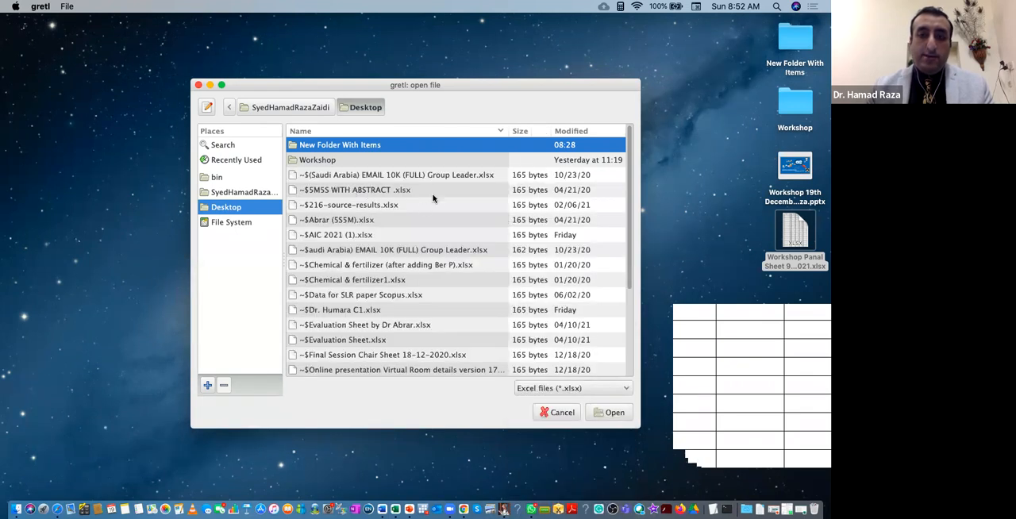
Import Workshop Panal Sheet 9th April 2021.xlsx from the Workshop folder on the Desktop, starting at column 1, row 1.
scroll(444, 217, "down", 5)
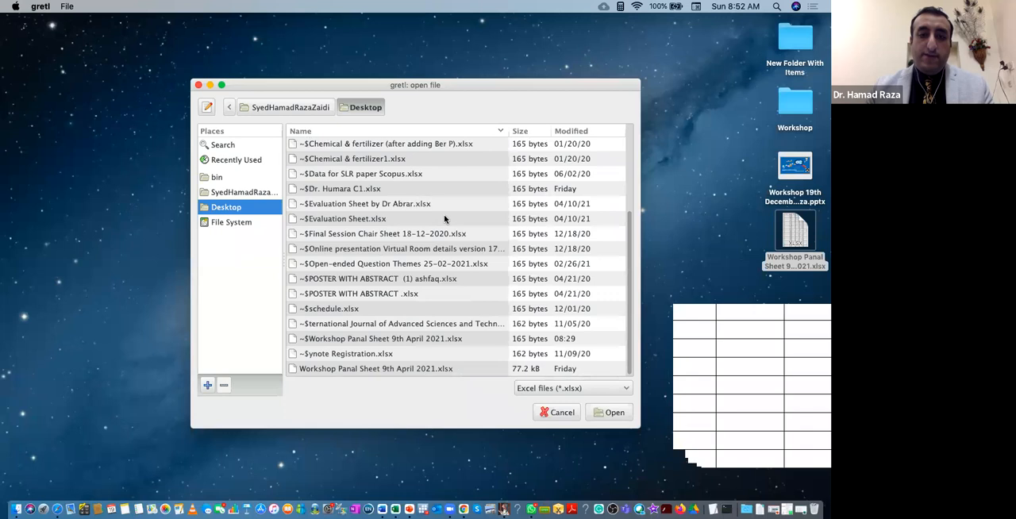
scroll(461, 242, "up", 5)
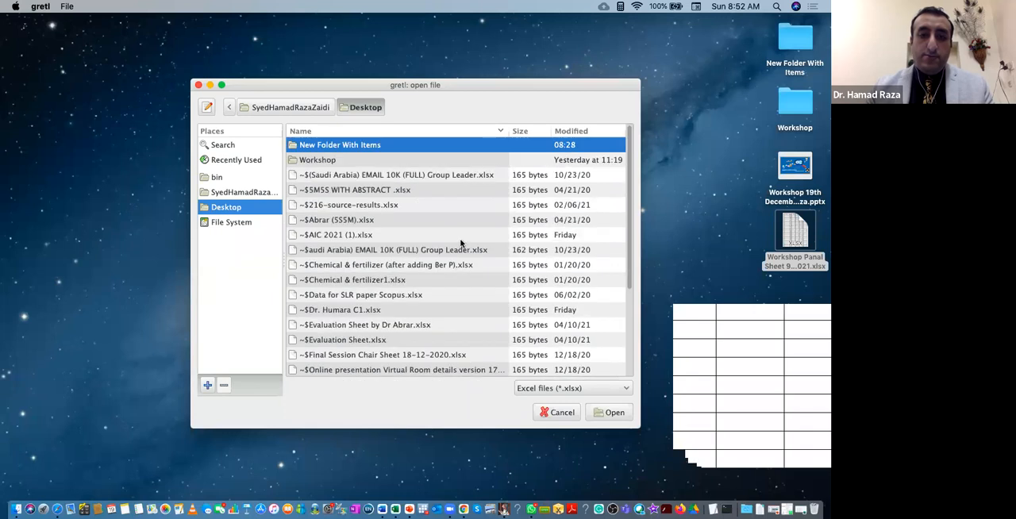
double_click(326, 163)
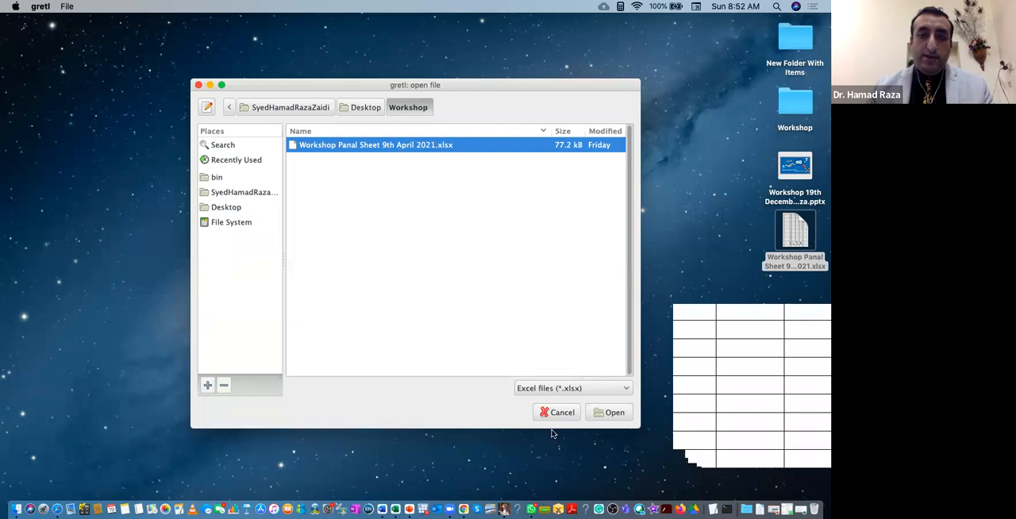
left_click(611, 413)
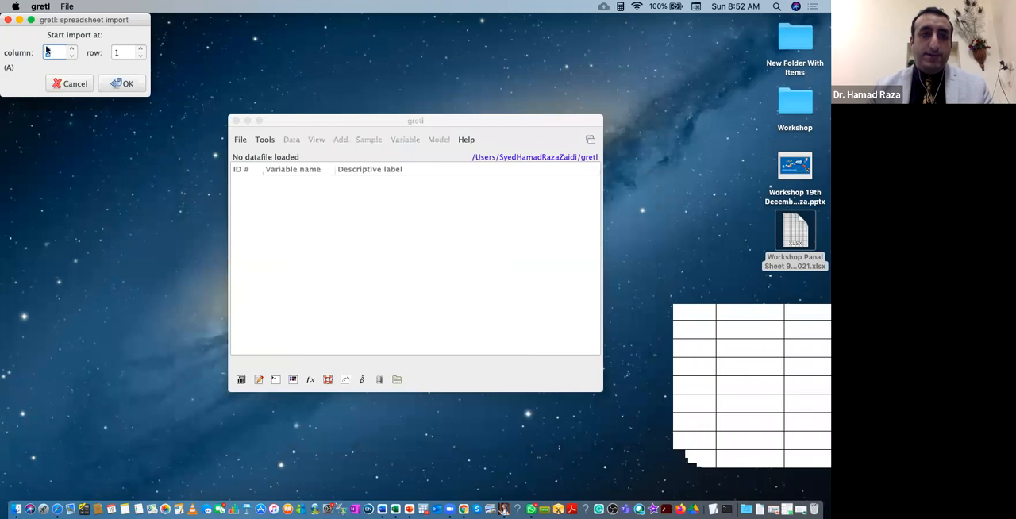
left_click(127, 84)
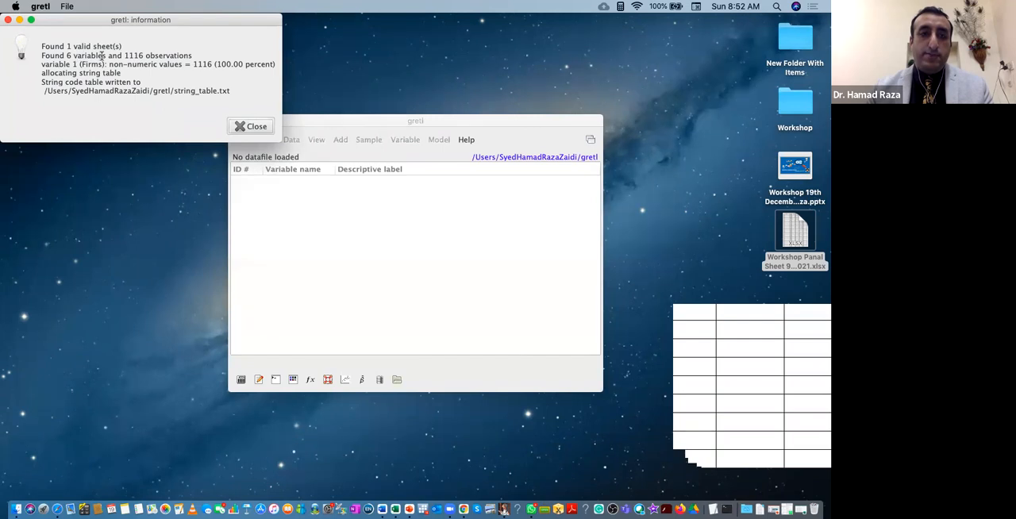
Switch to the Excel workbook to check its Firms, Year and variable columns, and minimise it again.
left_click(786, 509)
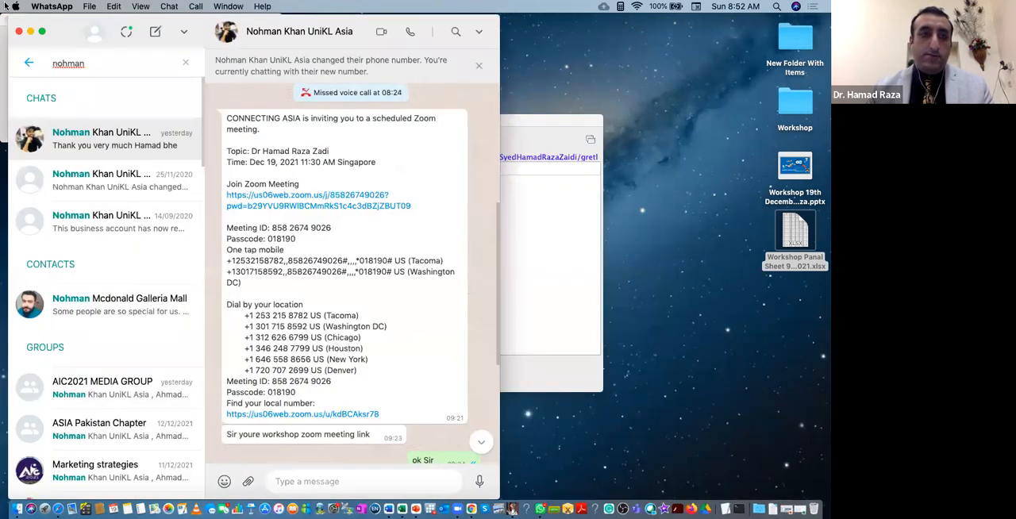
left_click(30, 32)
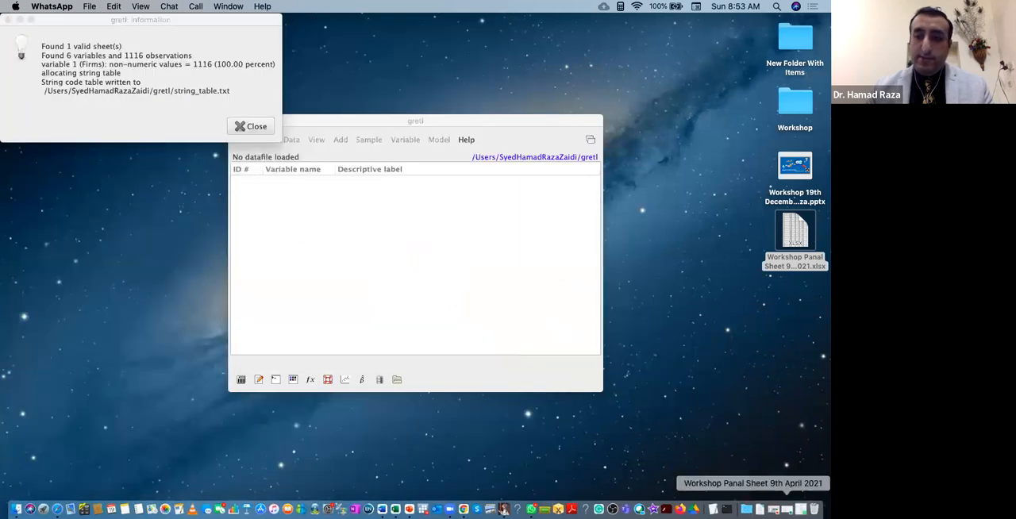
left_click(753, 509)
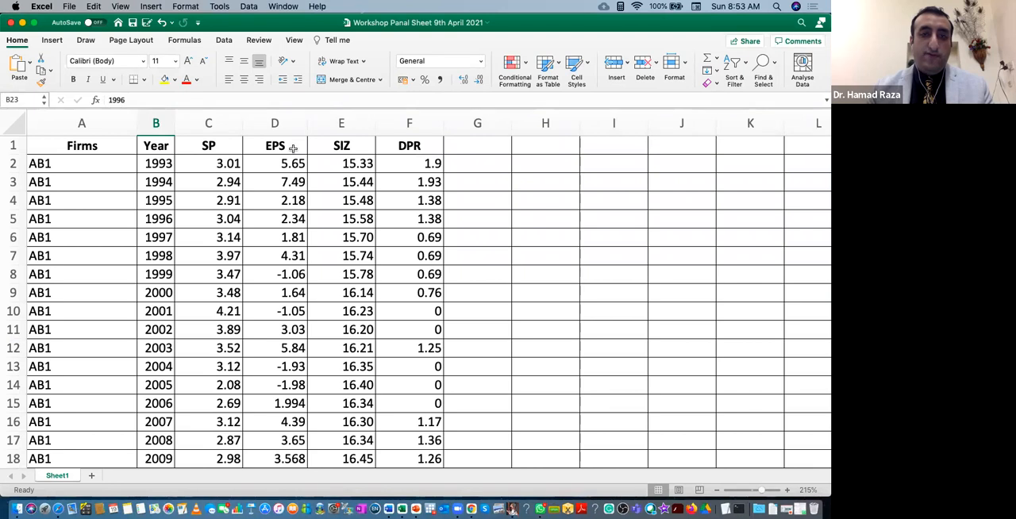
left_click(22, 23)
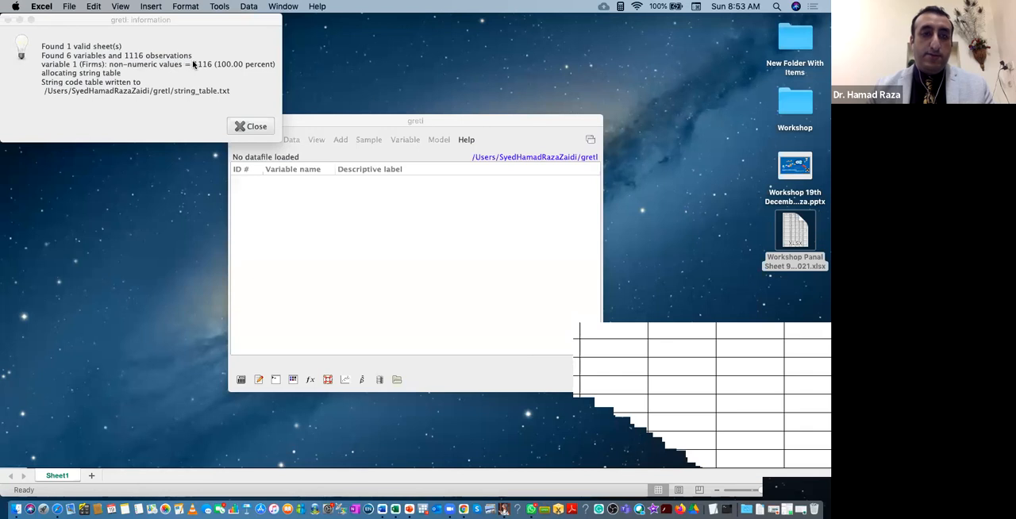
Dismiss the import information and give the imported dataset a Panel structure.
left_click(253, 128)
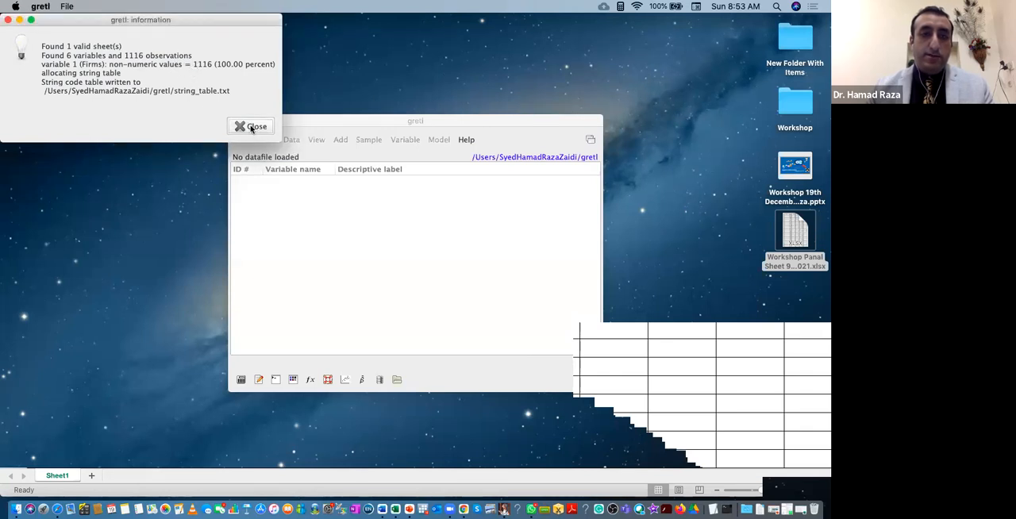
left_click(249, 129)
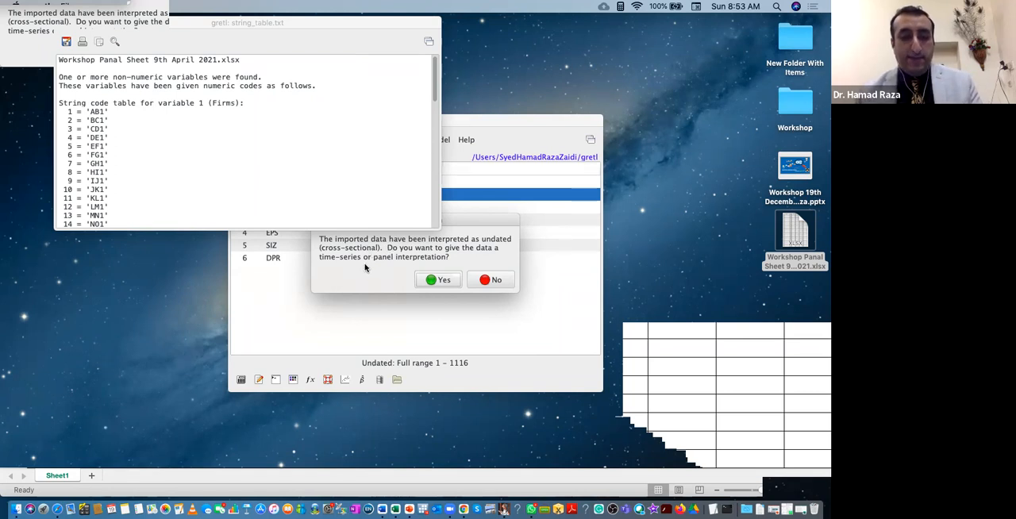
left_click(433, 280)
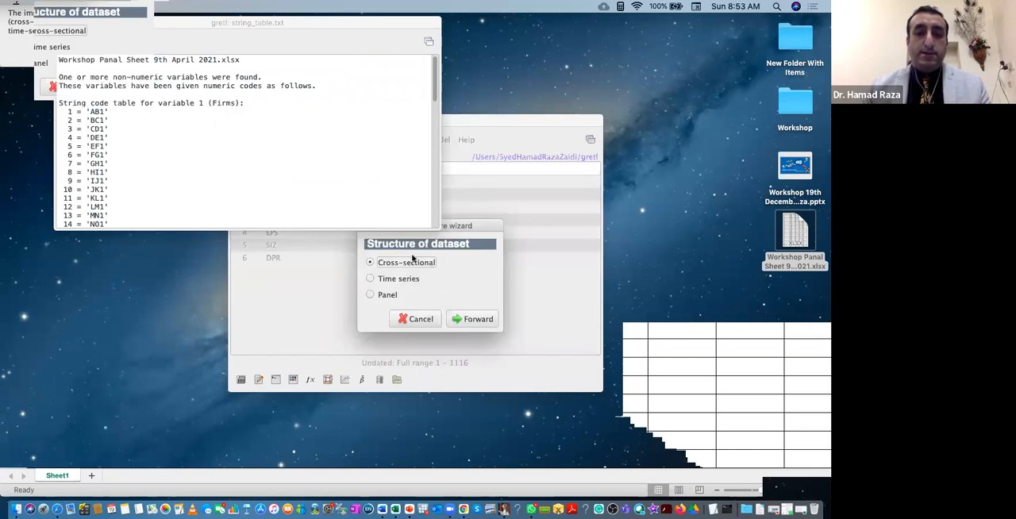
left_click(370, 296)
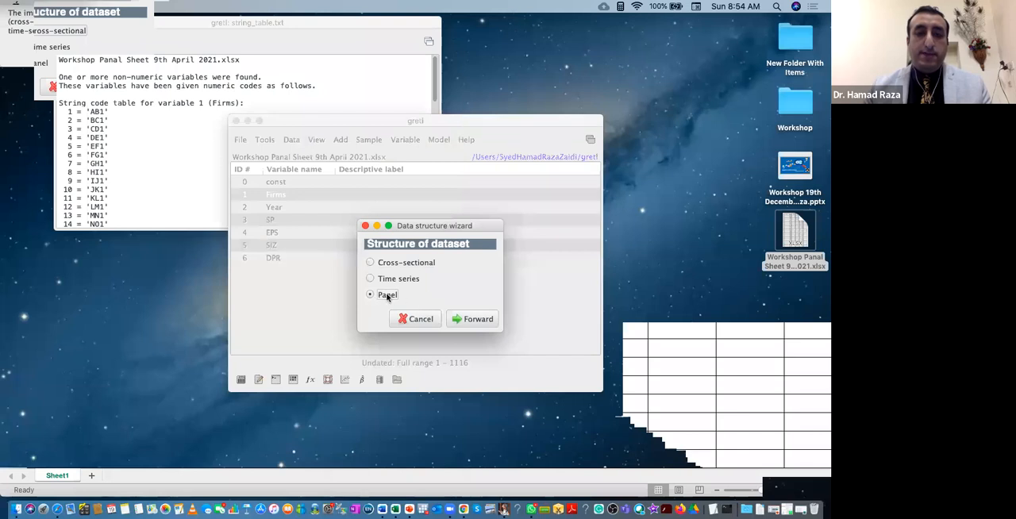
left_click(469, 318)
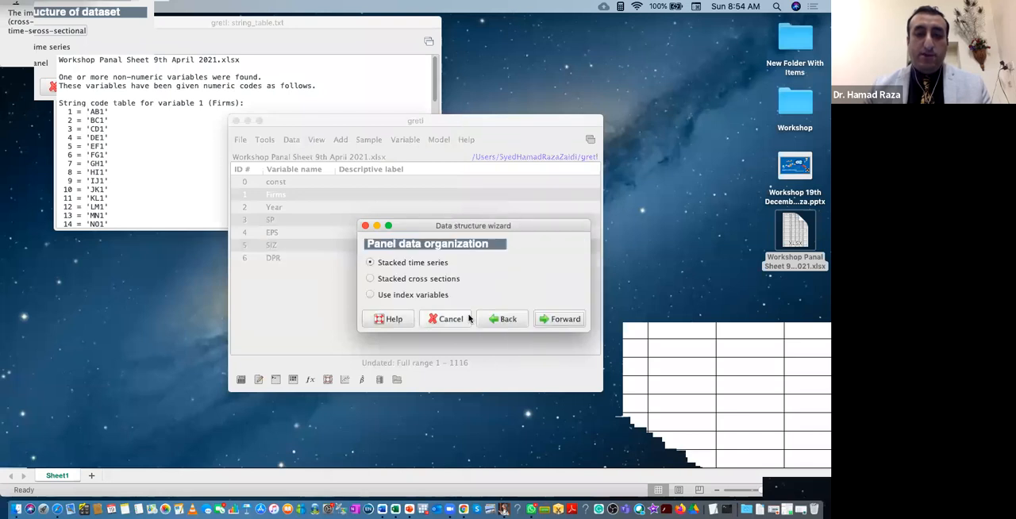
Organise the panel by index variables with Firms as the unit and Year as the time index, apply it, and close the string table.
left_click(370, 294)
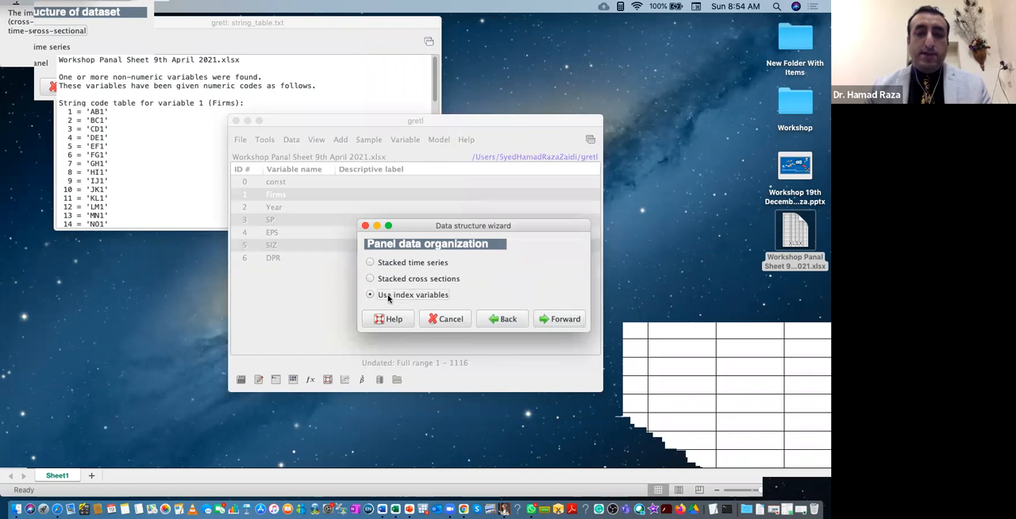
left_click(568, 321)
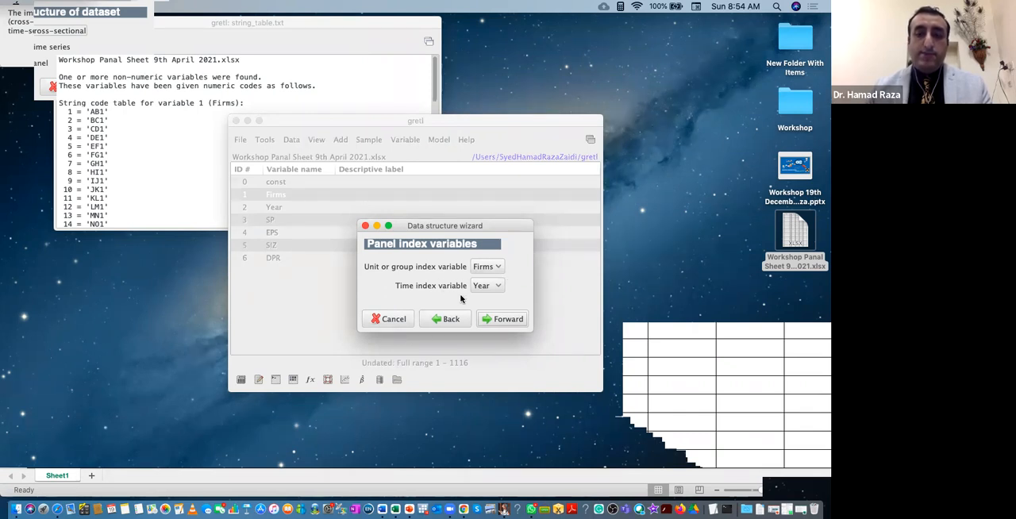
left_click(508, 320)
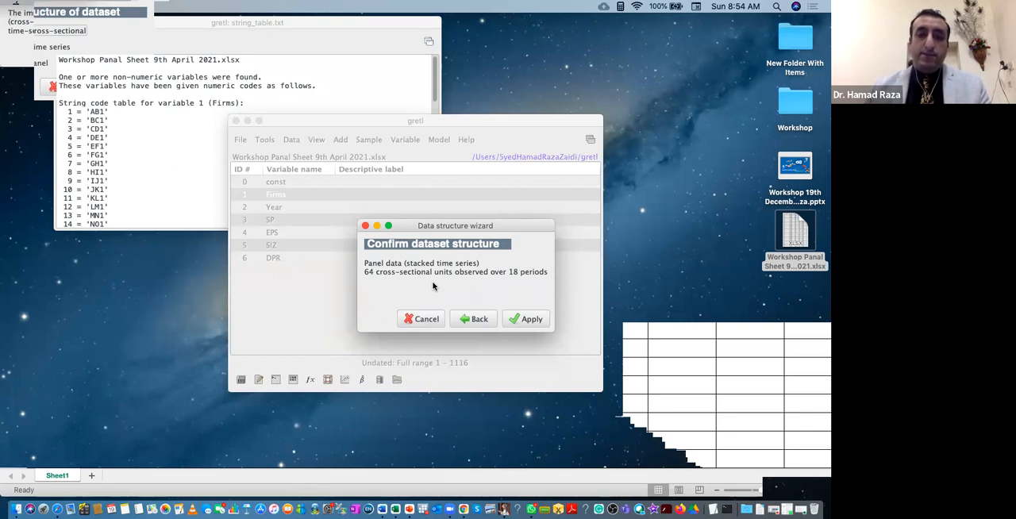
left_click(525, 319)
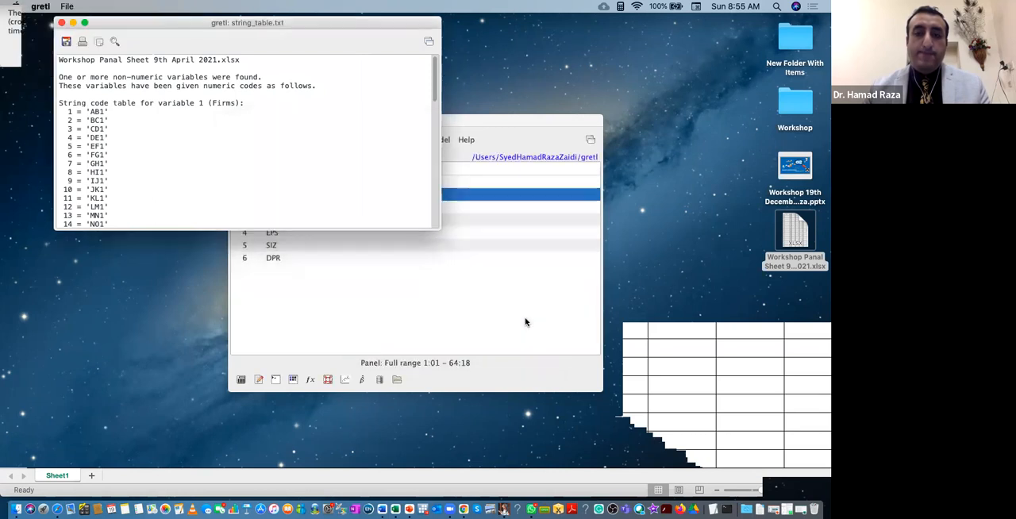
left_click(61, 22)
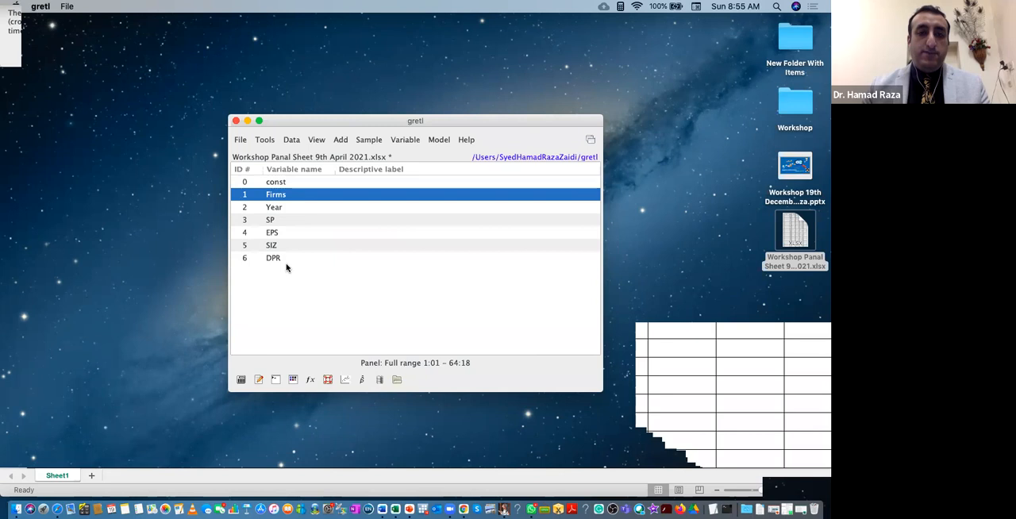
Produce the main summary statistics for SP alone, review them and close the results.
left_click(290, 140)
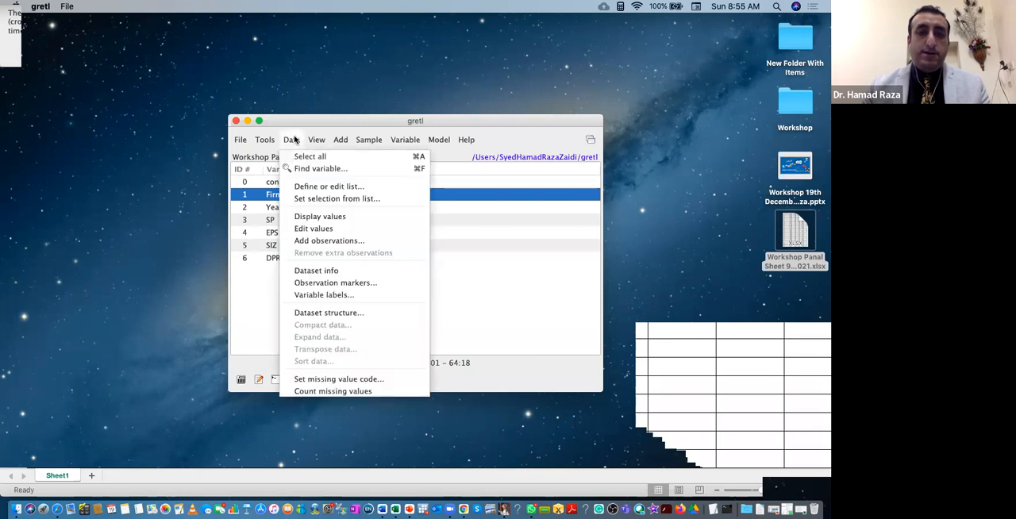
mouse_move(312, 139)
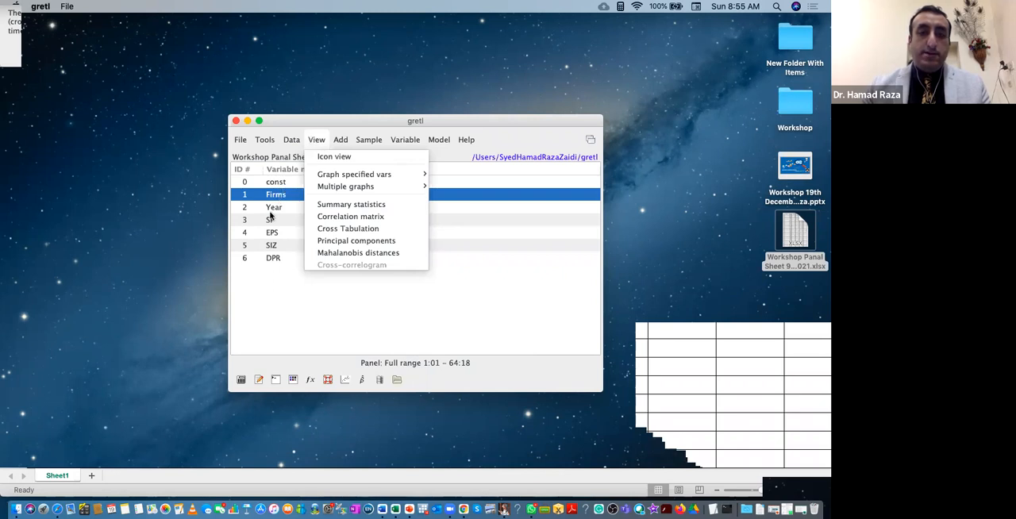
left_click(276, 229)
left_click(278, 221)
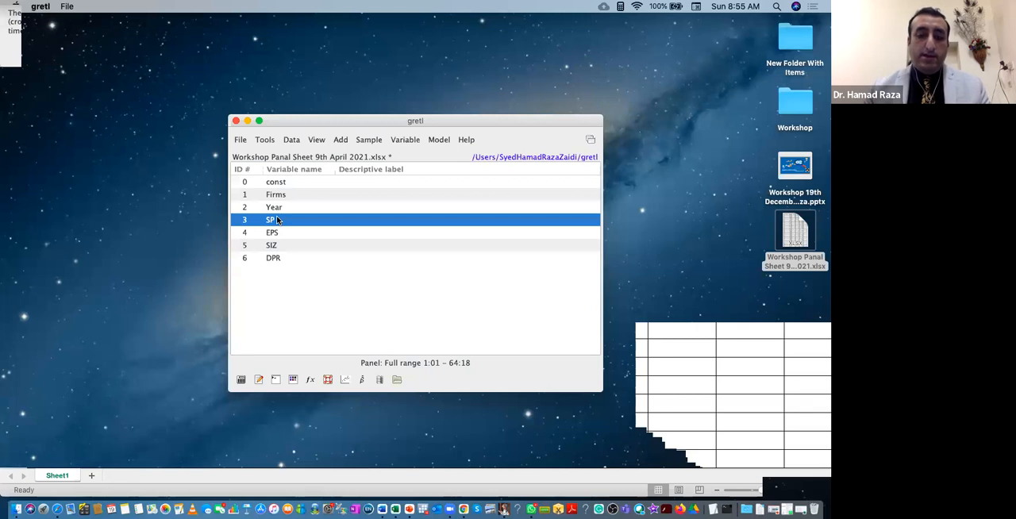
left_click(320, 140)
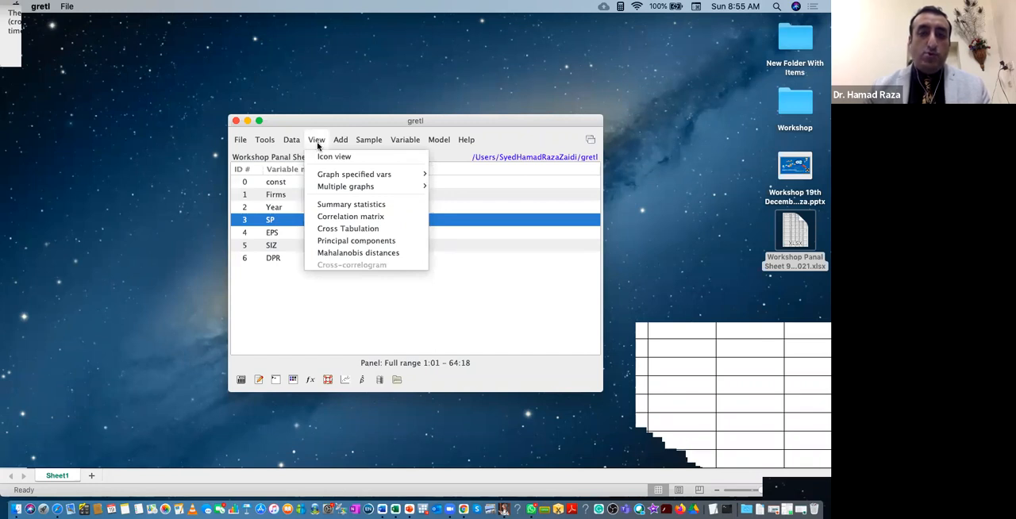
left_click(365, 205)
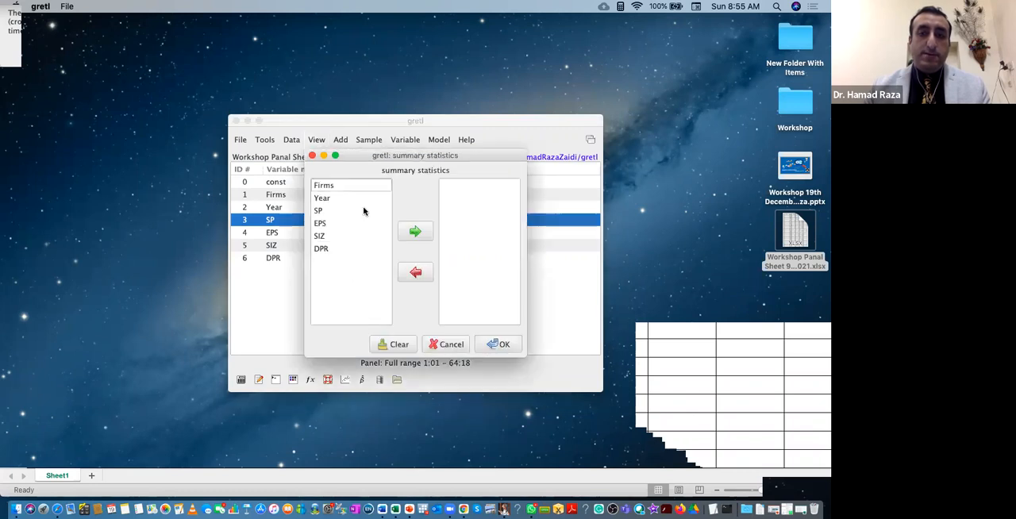
left_click(321, 211)
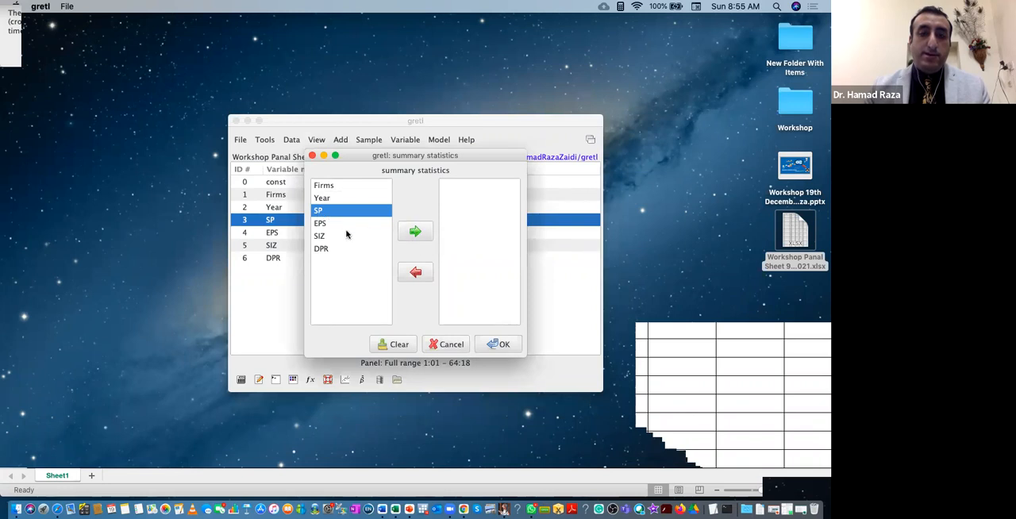
left_click(423, 232)
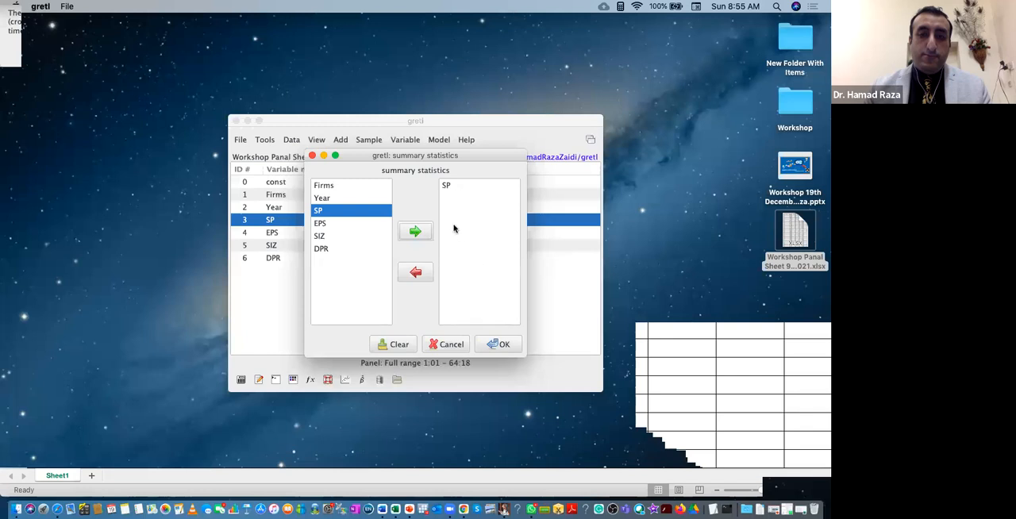
left_click(503, 345)
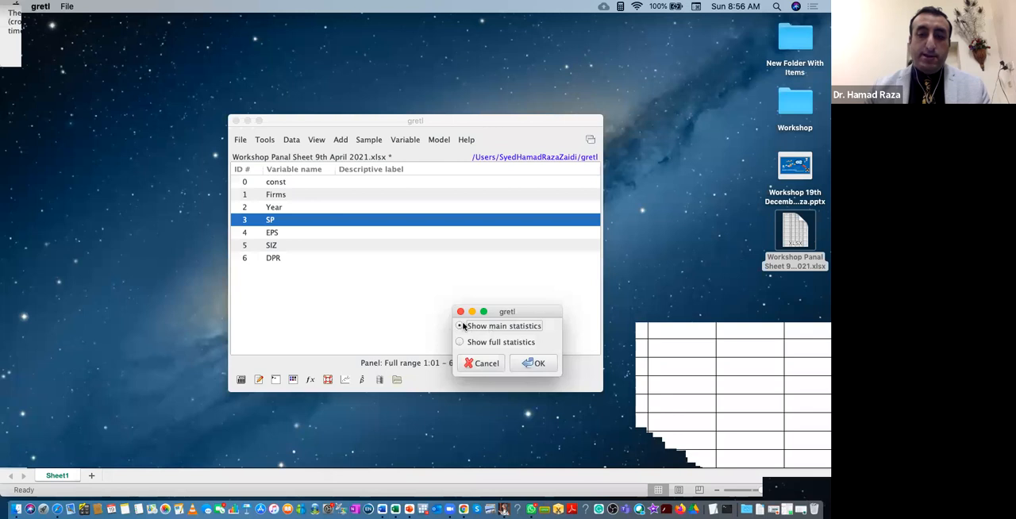
left_click(539, 364)
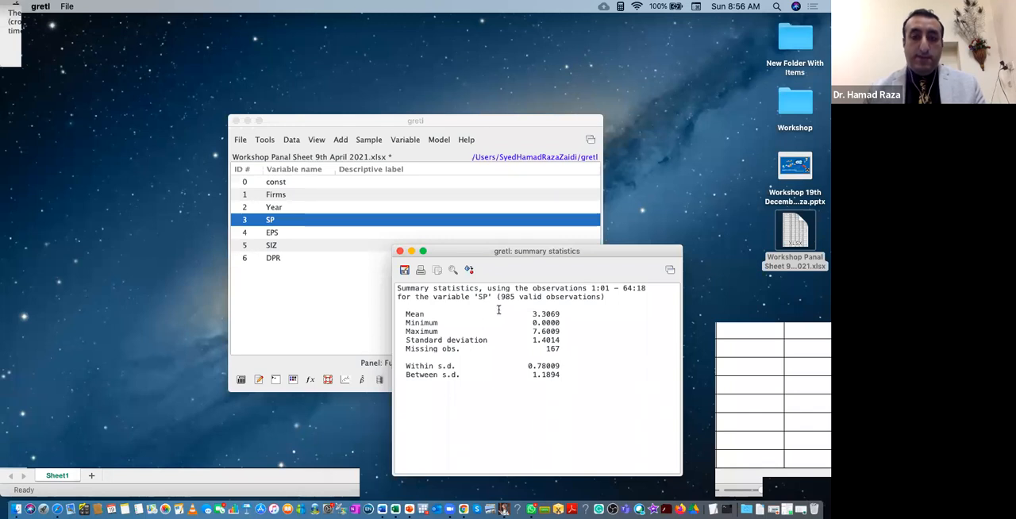
left_click(400, 251)
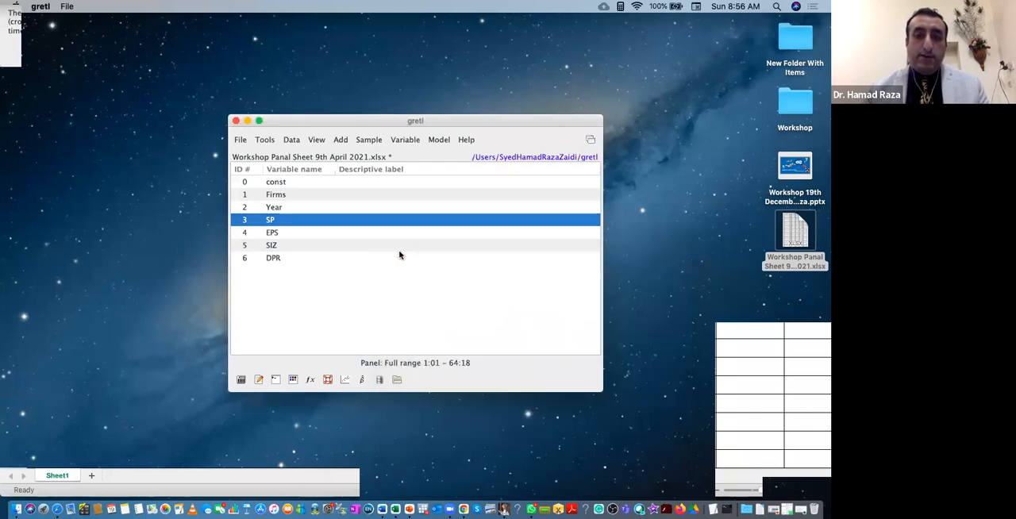
Produce summary statistics for SP, EPS, SIZ and DPR together, review them and close the results.
left_click(320, 141)
left_click(335, 203)
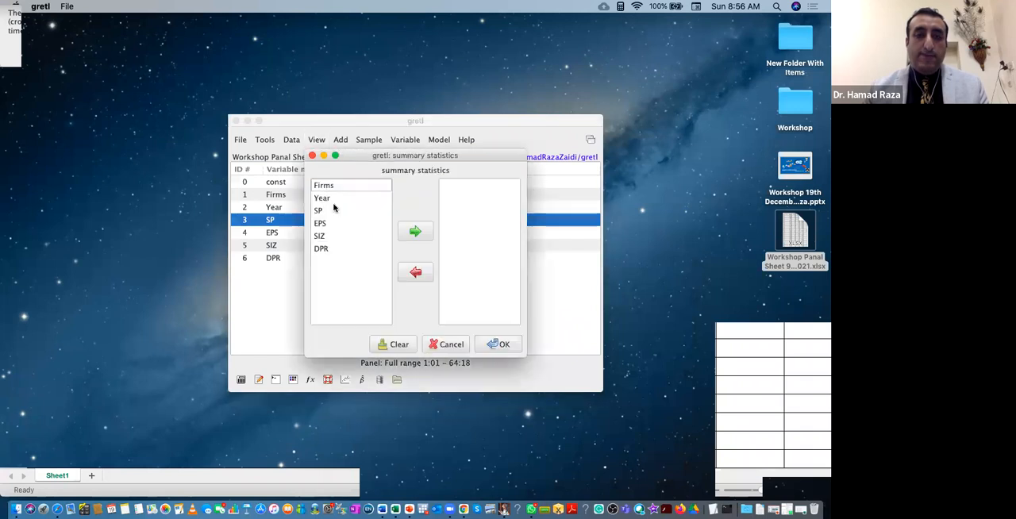
left_click(324, 222)
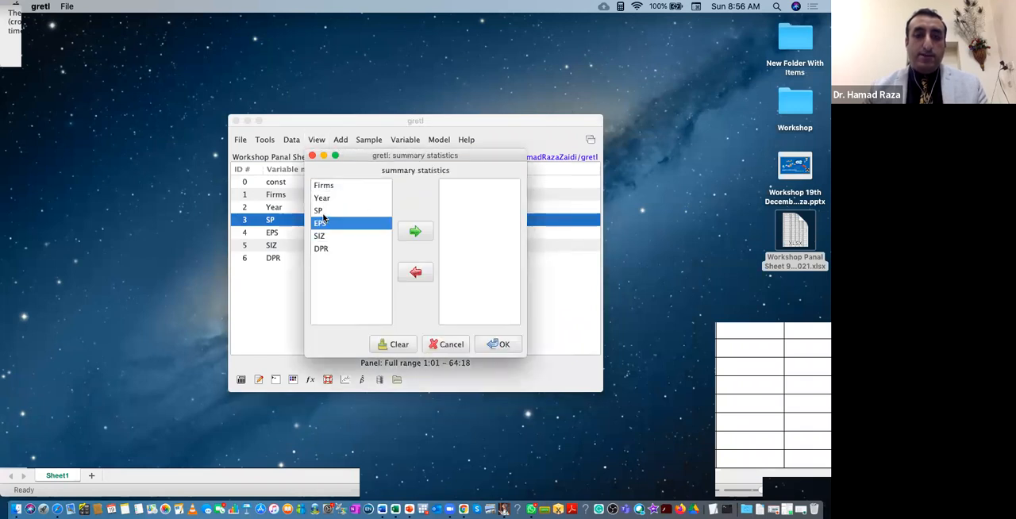
left_click(321, 214)
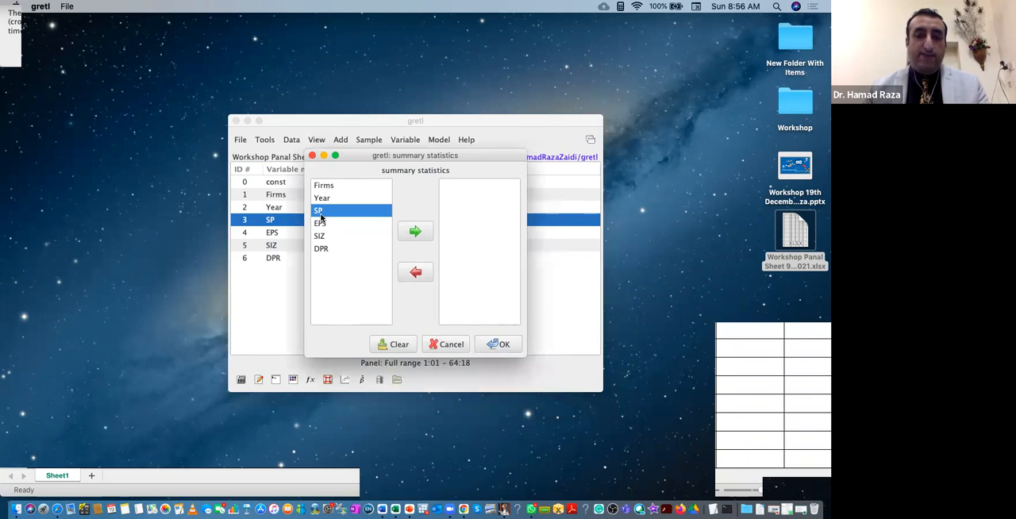
left_click_drag(321, 217, 321, 249)
left_click(415, 231)
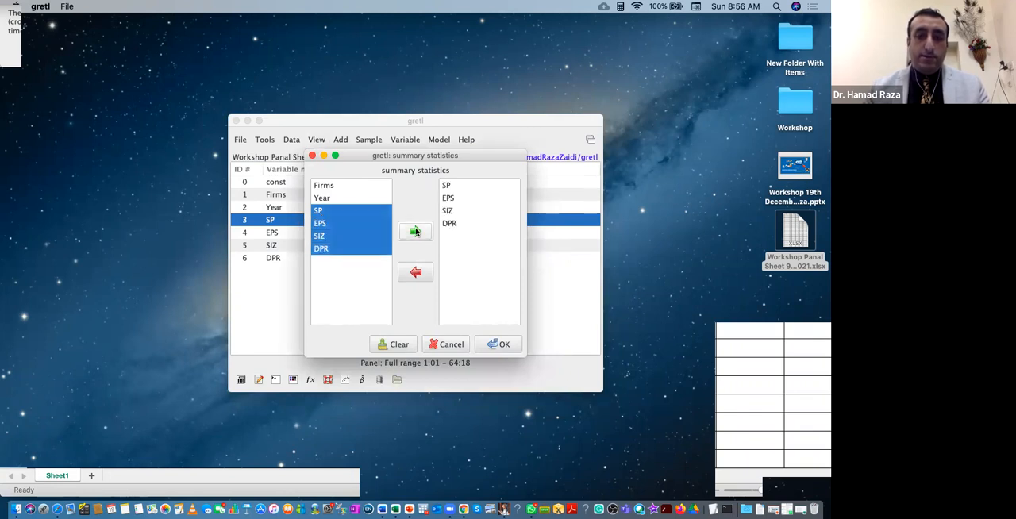
left_click(502, 349)
left_click(525, 364)
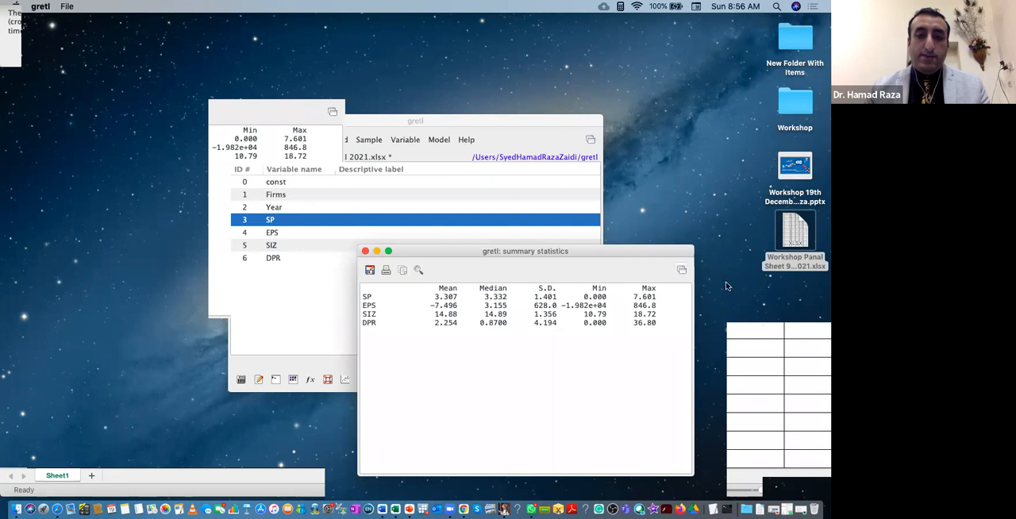
left_click(366, 252)
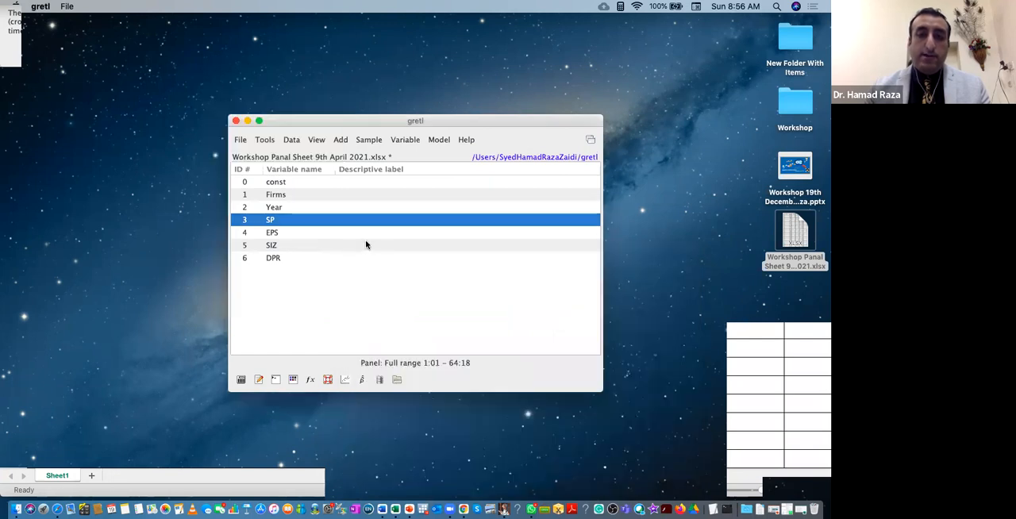
Produce a correlation matrix for SP, EPS, SIZ and DPR, highlight the SP–EPS coefficient, and close the matrix.
left_click(315, 140)
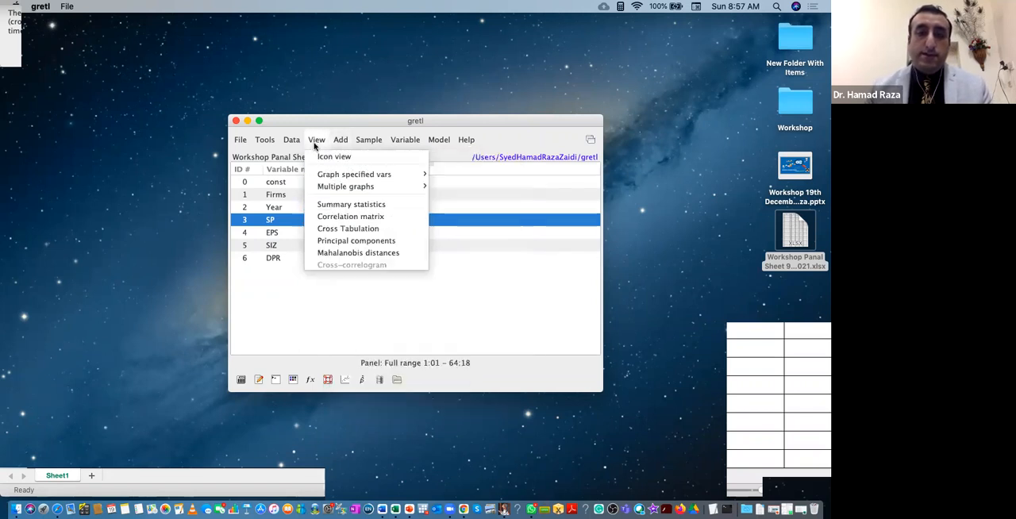
left_click(340, 217)
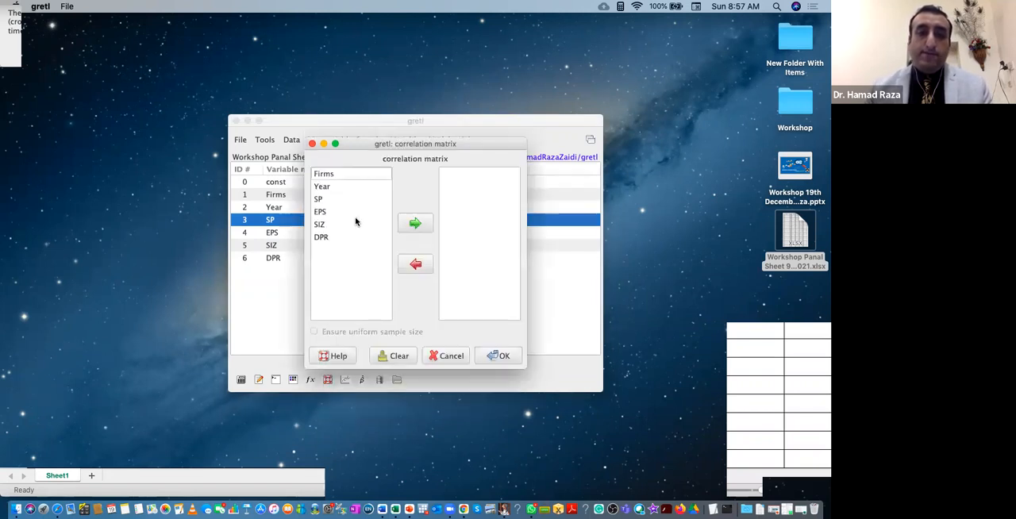
left_click(321, 199)
key("shift+Down")
key("shift+Down")
key("shift+Down")
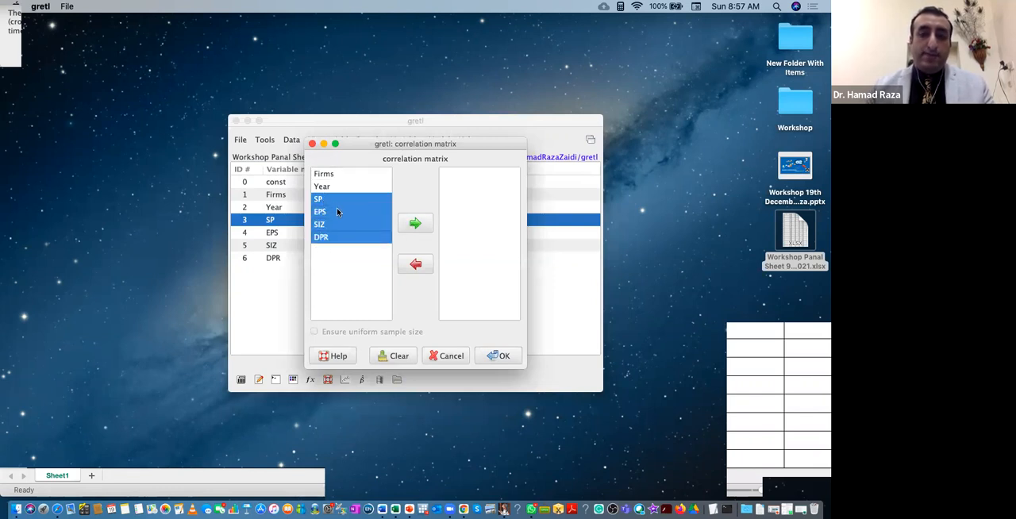
left_click(414, 223)
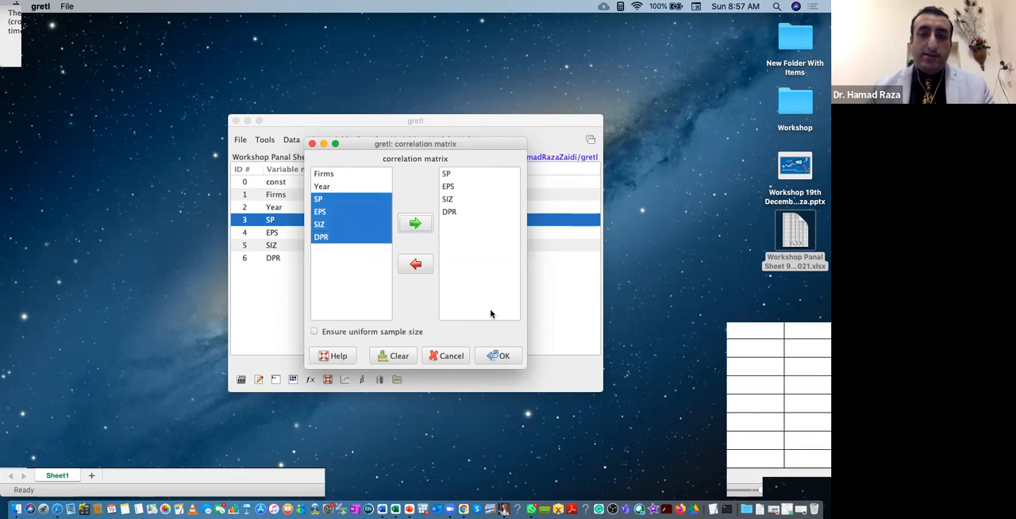
left_click(505, 360)
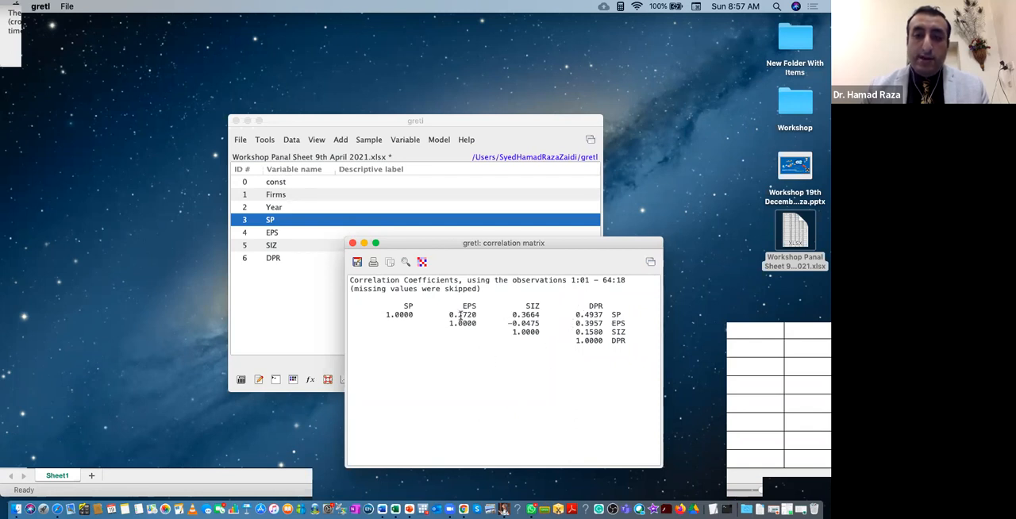
left_click_drag(448, 316, 481, 316)
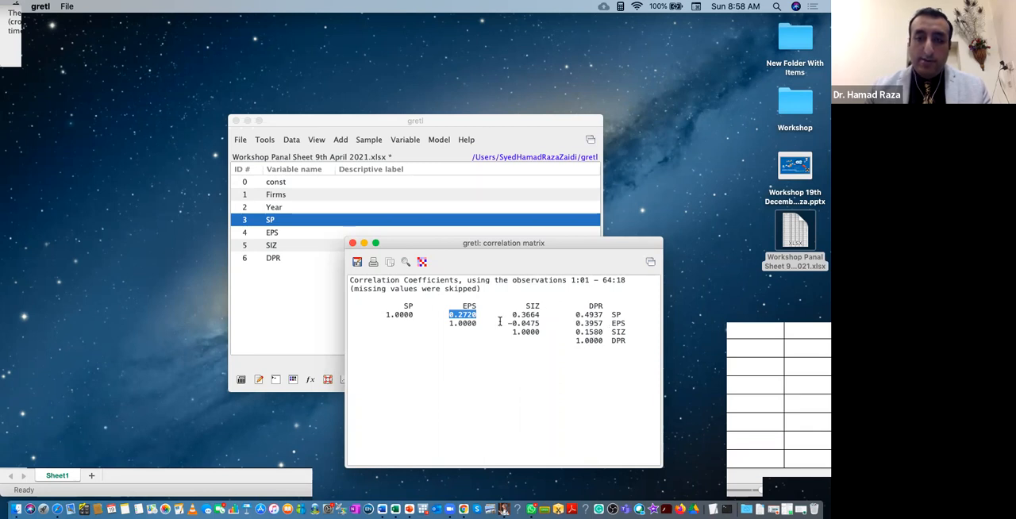
left_click(354, 244)
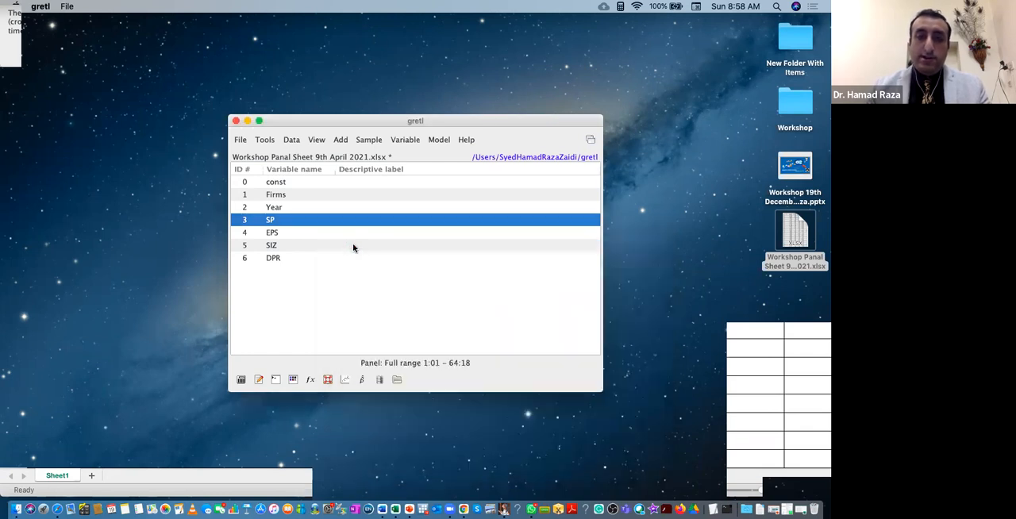
Add the log of SP to the dataset as a new variable and dismiss the warning.
left_click(323, 140)
mouse_move(335, 143)
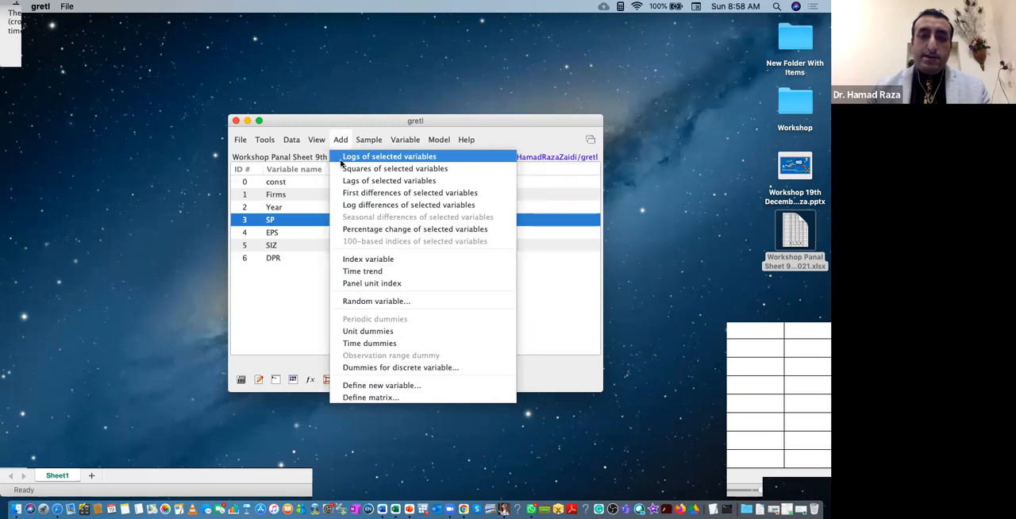
left_click(340, 162)
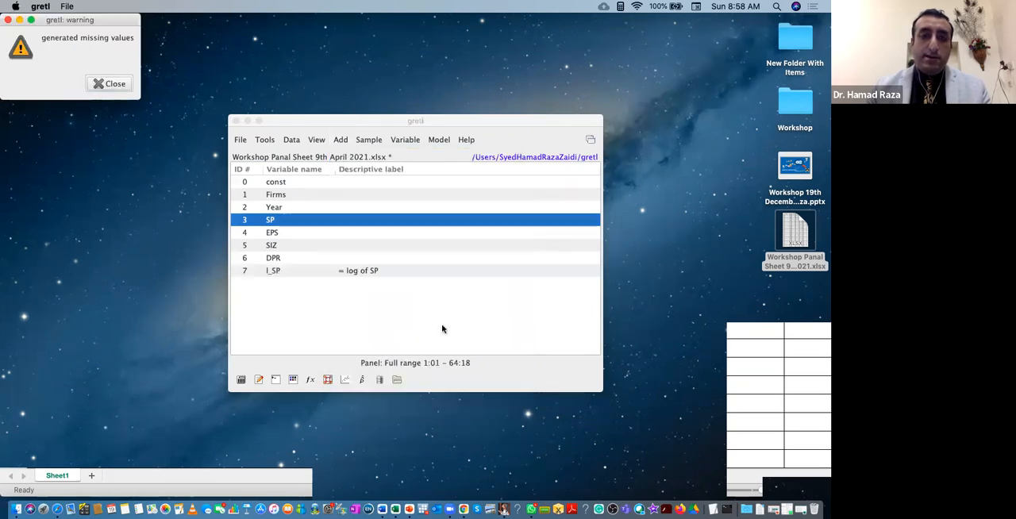
left_click(111, 84)
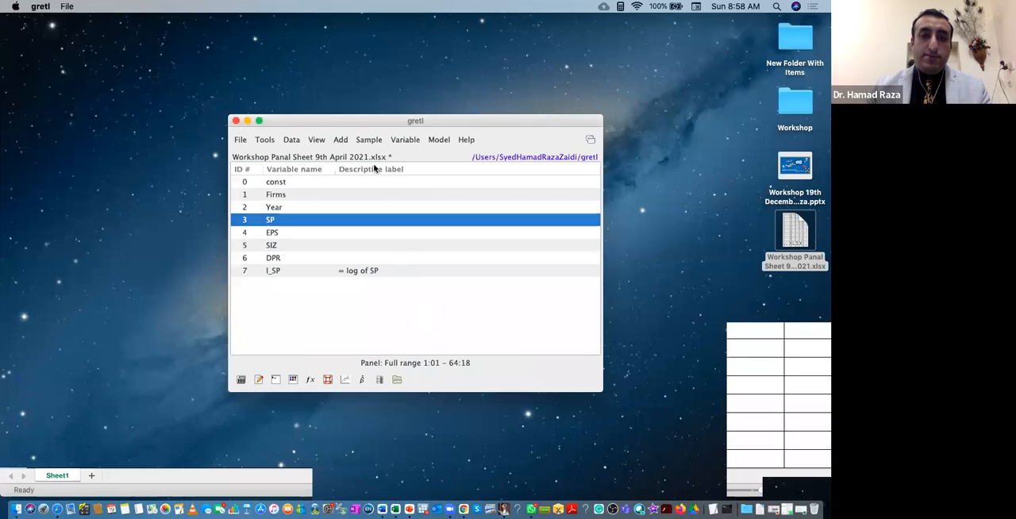
left_click(343, 140)
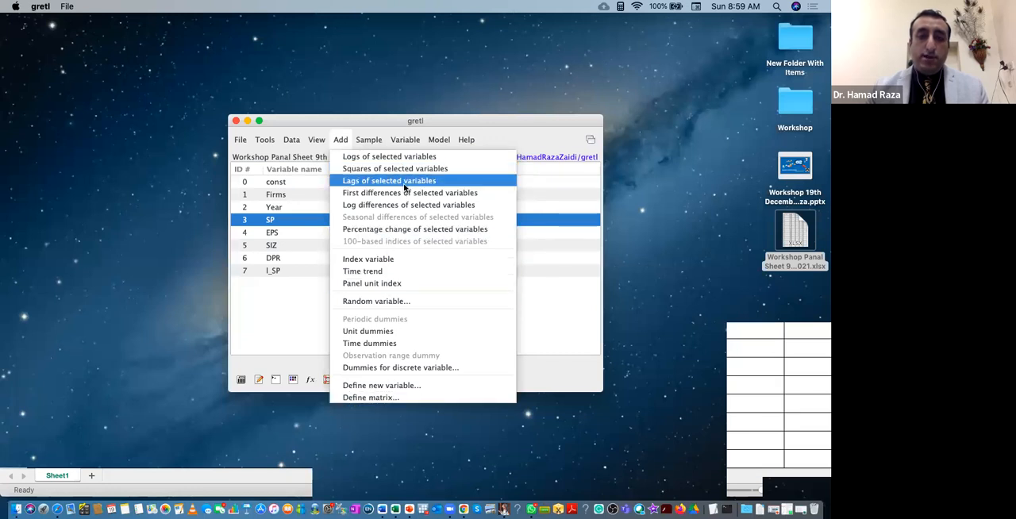
left_click(348, 141)
left_click(341, 140)
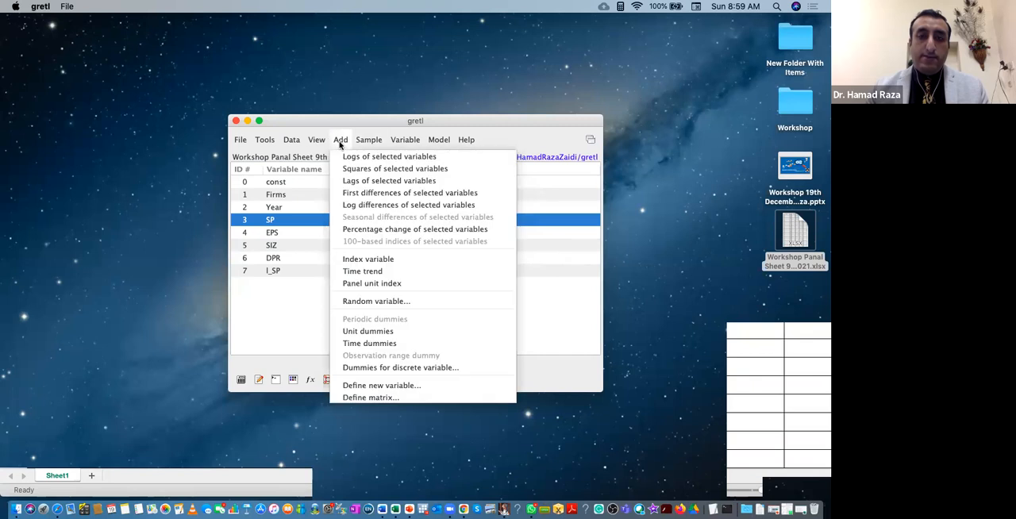
left_click(340, 141)
left_click(370, 141)
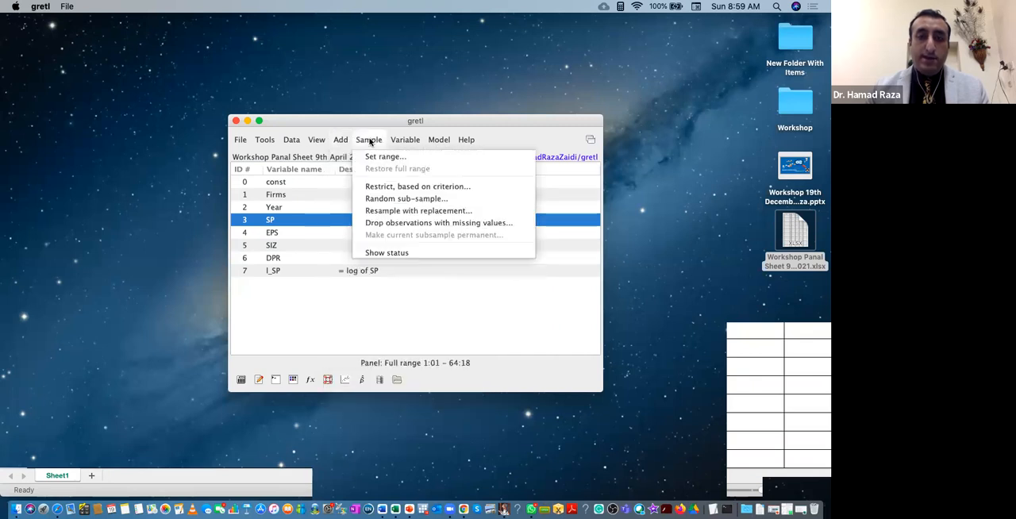
mouse_move(401, 141)
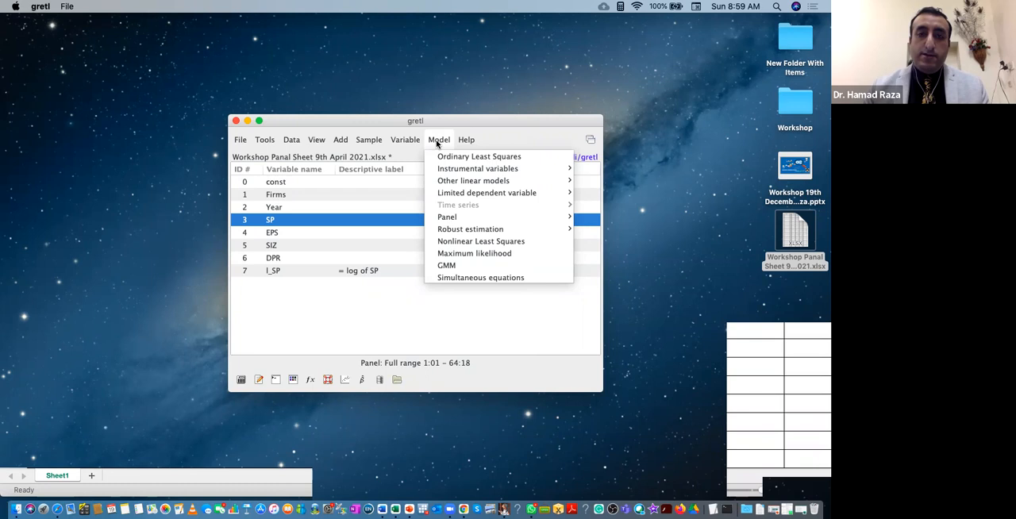
mouse_move(314, 143)
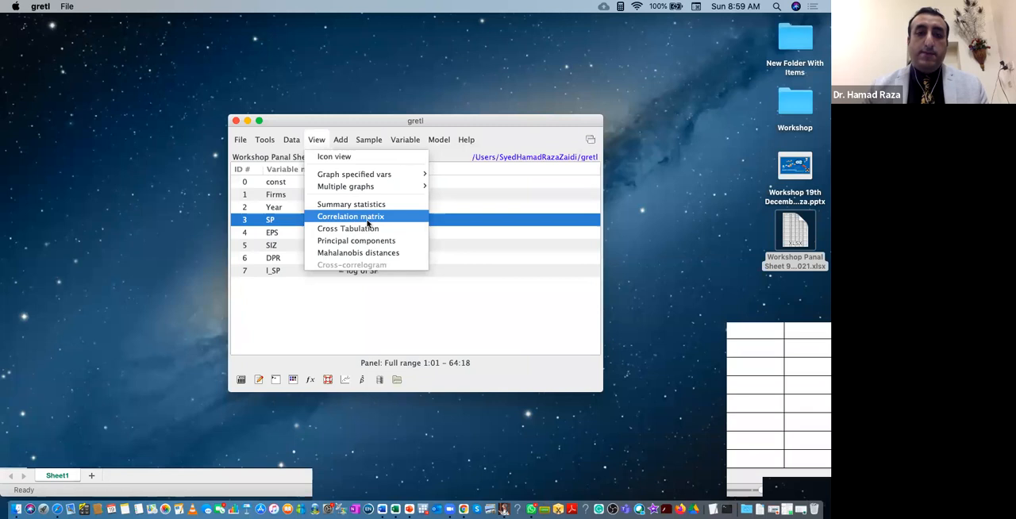
Start an Ordinary Least Squares model specification with SP as the dependent variable.
mouse_move(369, 153)
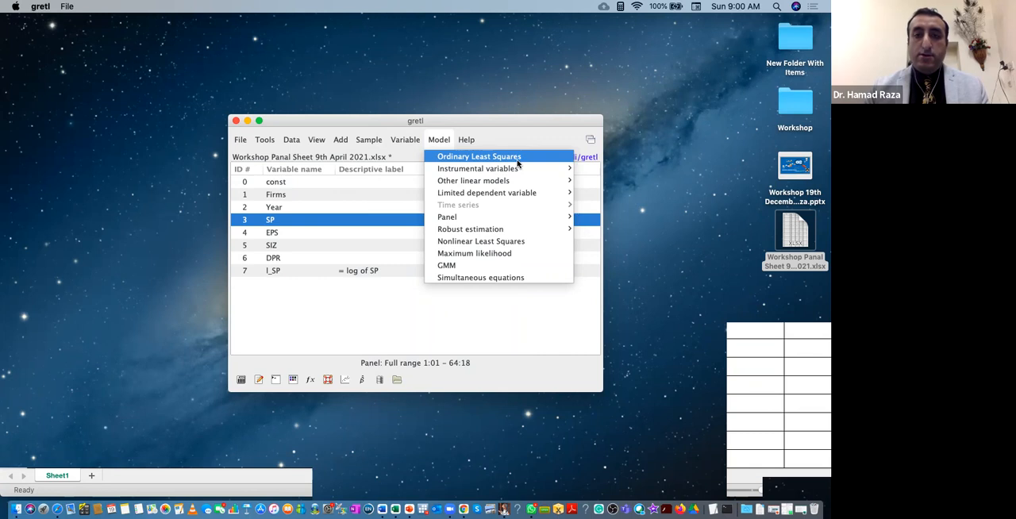
left_click(504, 158)
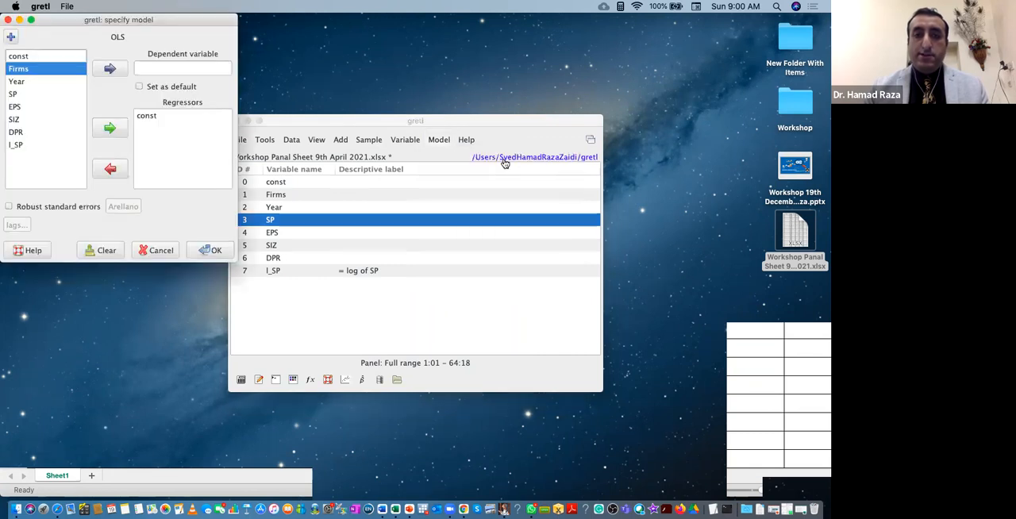
left_click(13, 94)
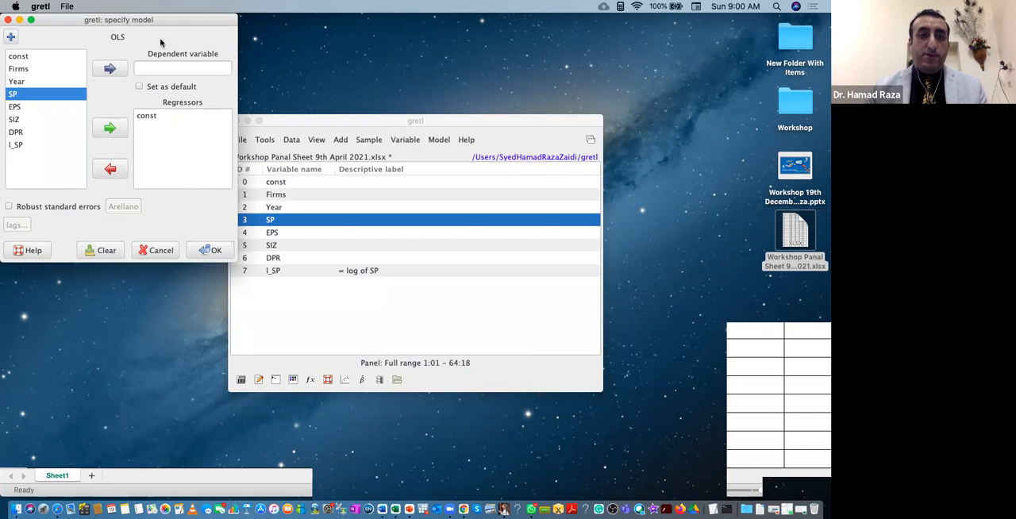
left_click_drag(159, 19, 196, 73)
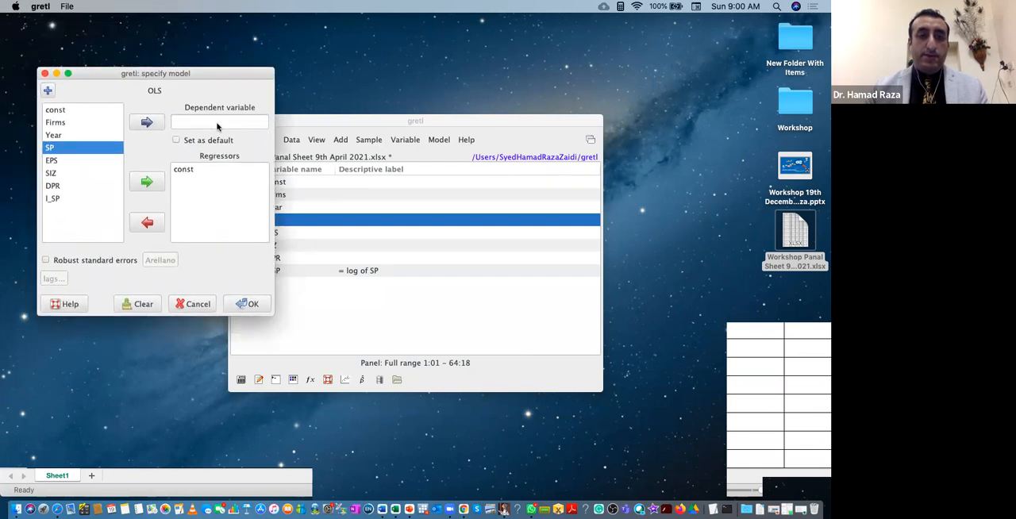
left_click(157, 123)
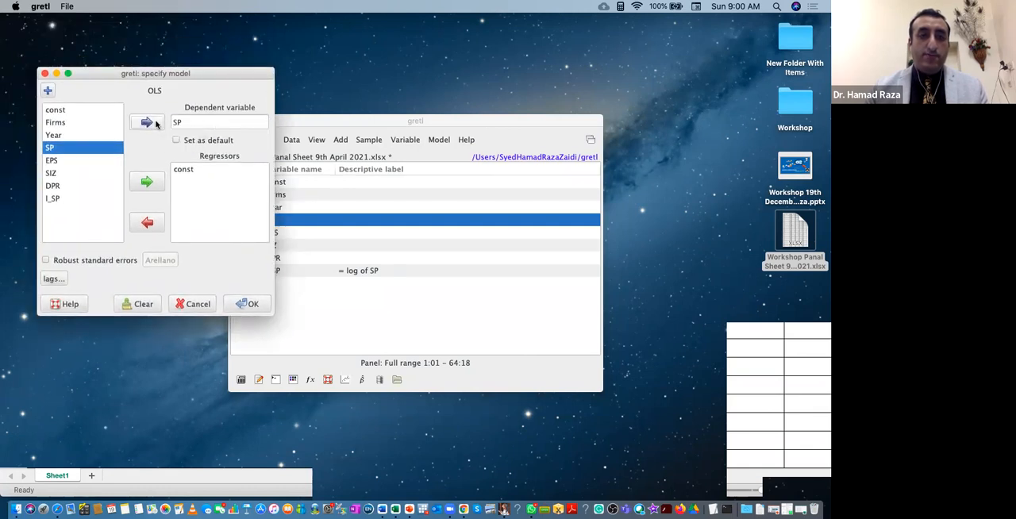
Add EPS, SIZ and DPR as regressors alongside the constant and estimate the OLS model.
left_click(57, 163)
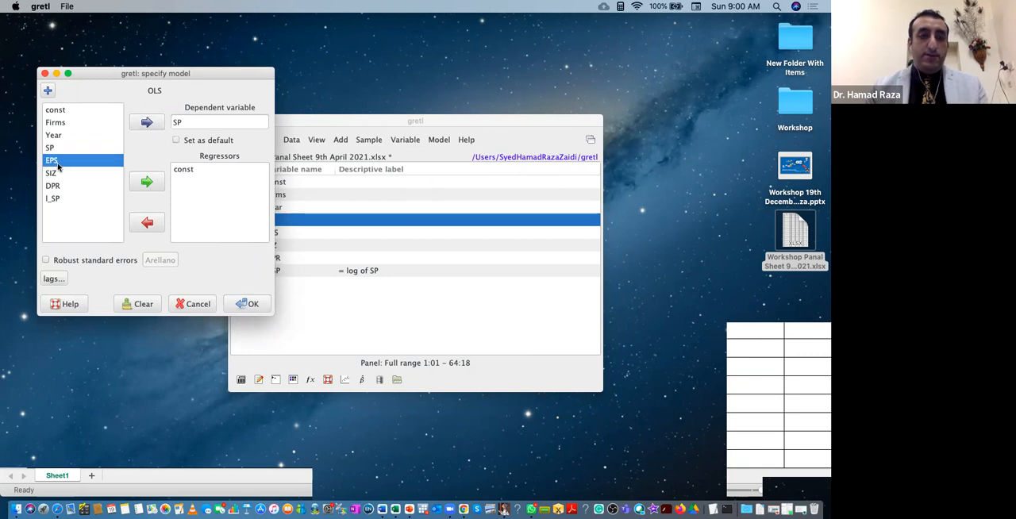
key("shift+Down")
key("shift+Down")
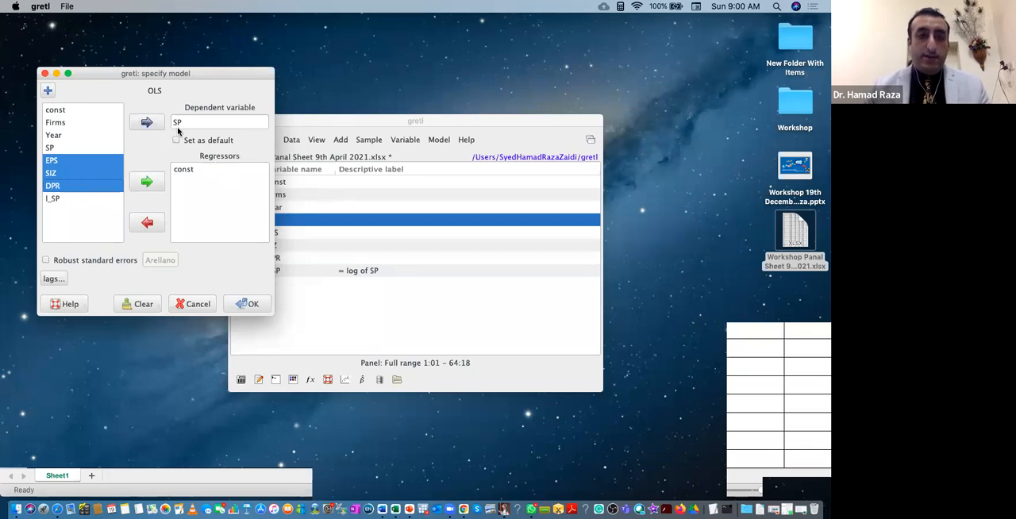
left_click(147, 183)
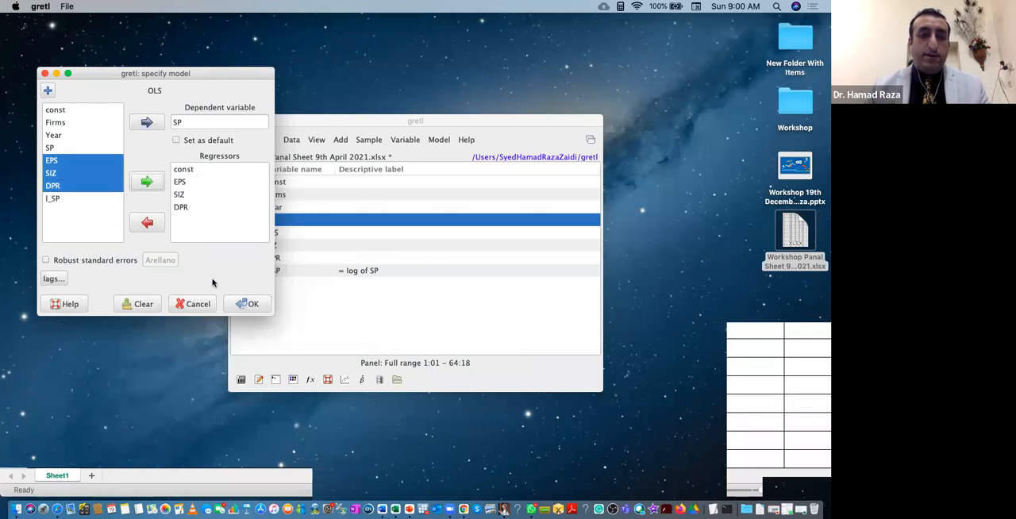
left_click(252, 306)
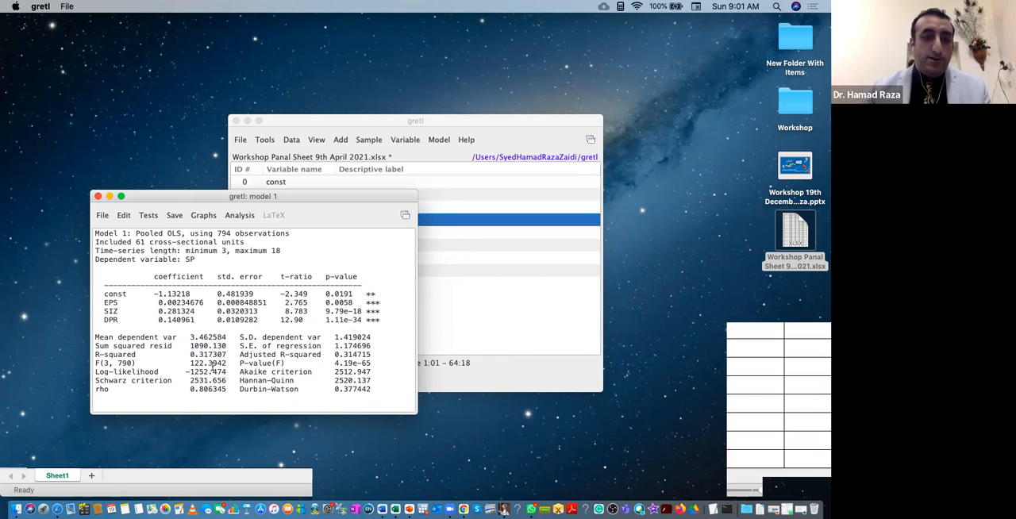
Highlight the F statistic, the R-squared and the P-value(F) in the model output to examine overall fit.
left_click_drag(188, 363, 231, 363)
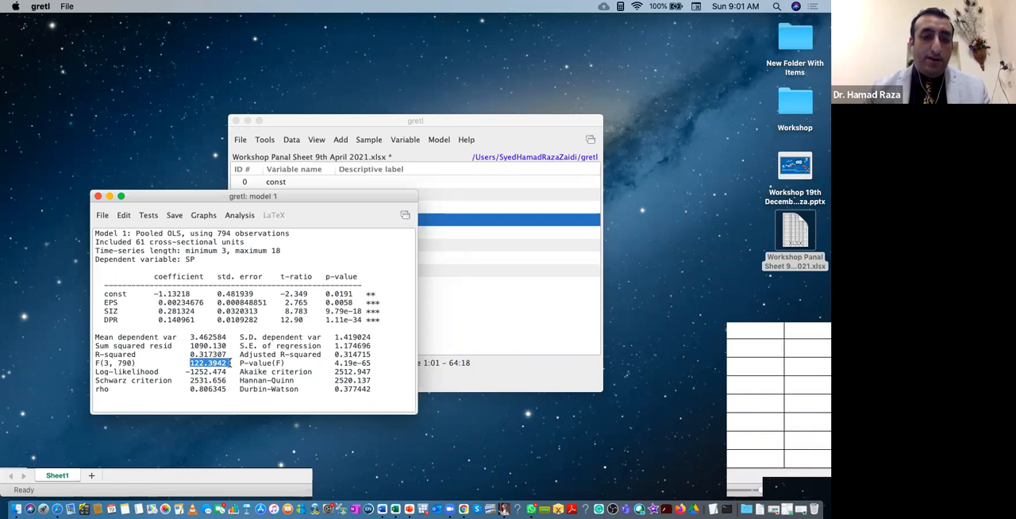
left_click_drag(191, 354, 216, 361)
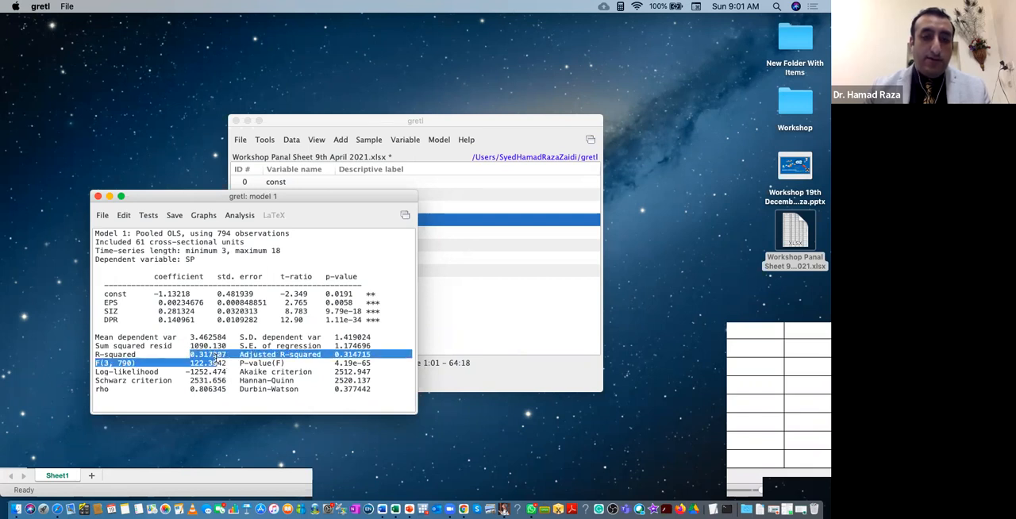
left_click(215, 362)
left_click_drag(335, 363, 372, 363)
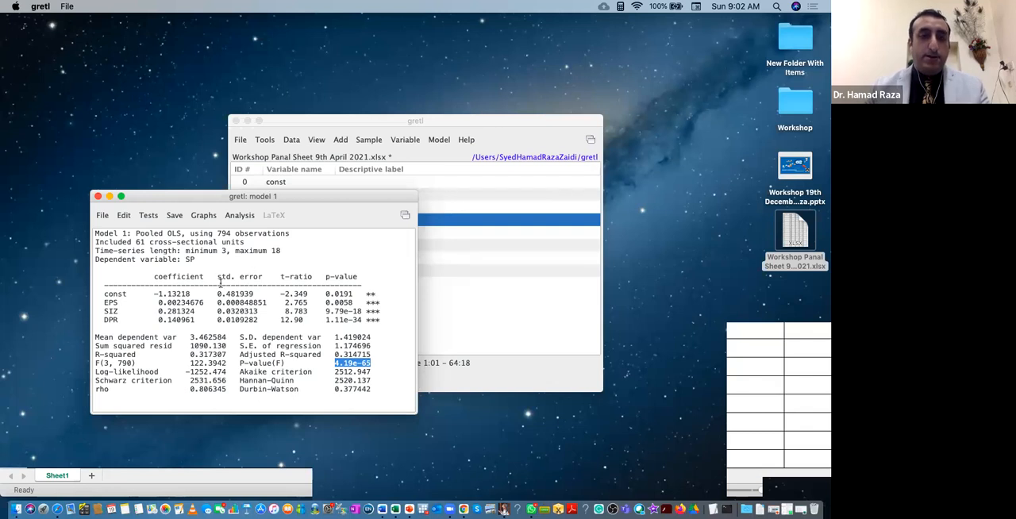
Run White's test for heteroskedasticity on the pooled OLS model, review its output and close the results.
left_click(150, 220)
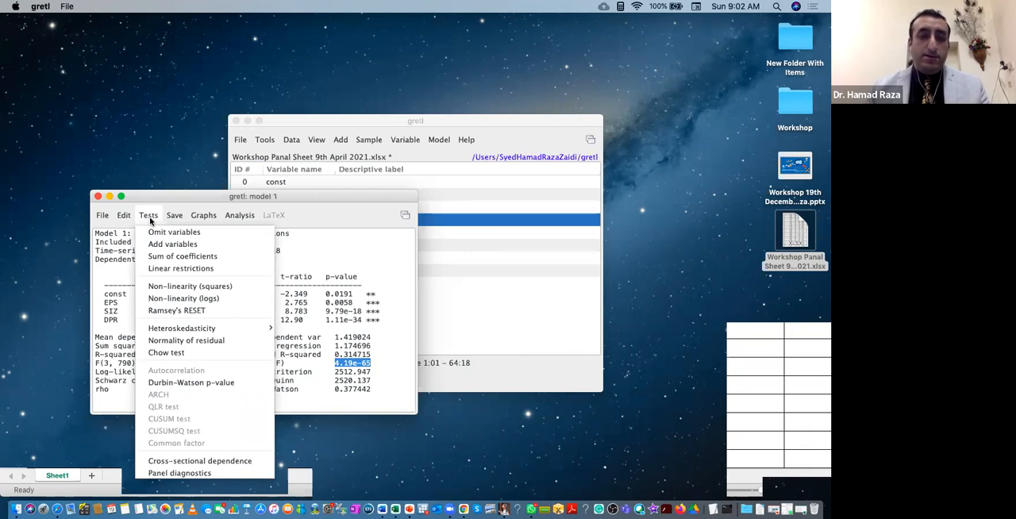
mouse_move(179, 332)
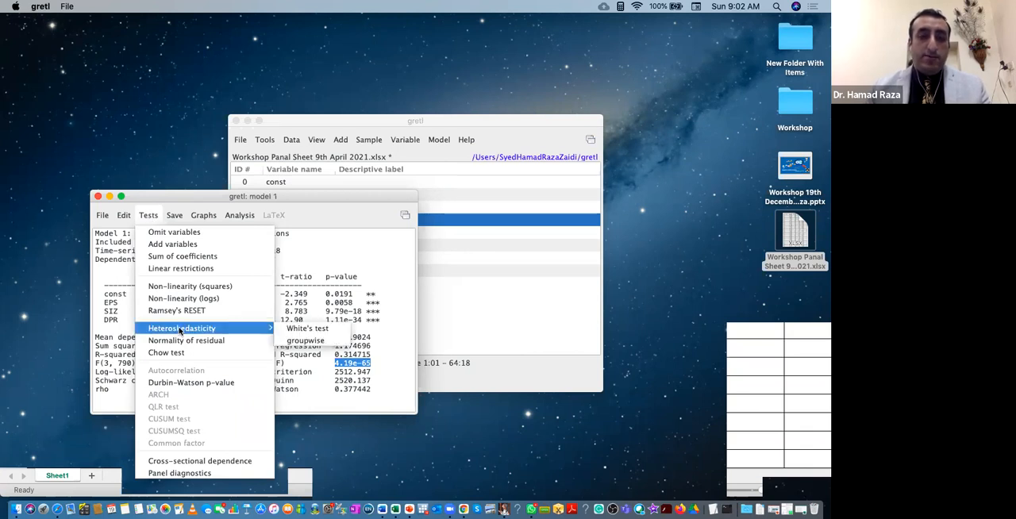
left_click(151, 218)
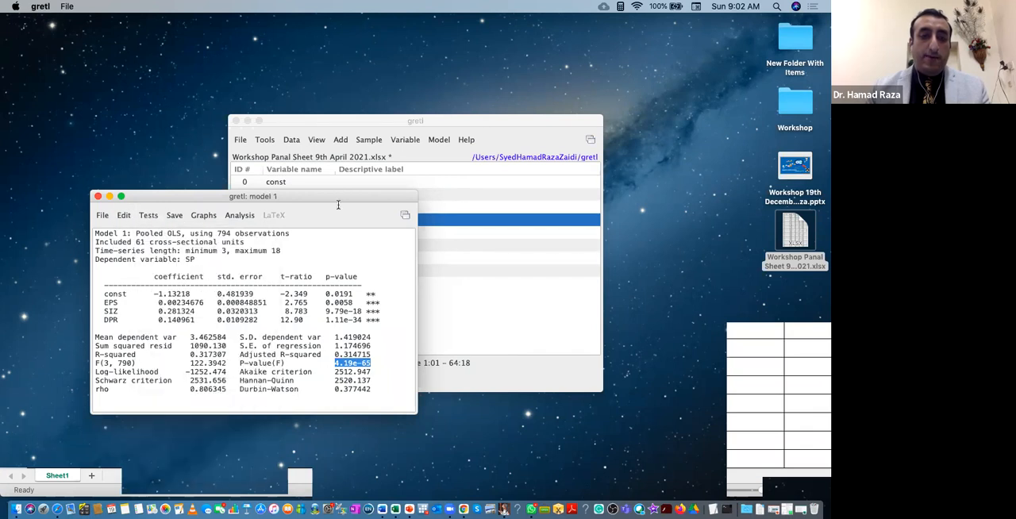
left_click(147, 216)
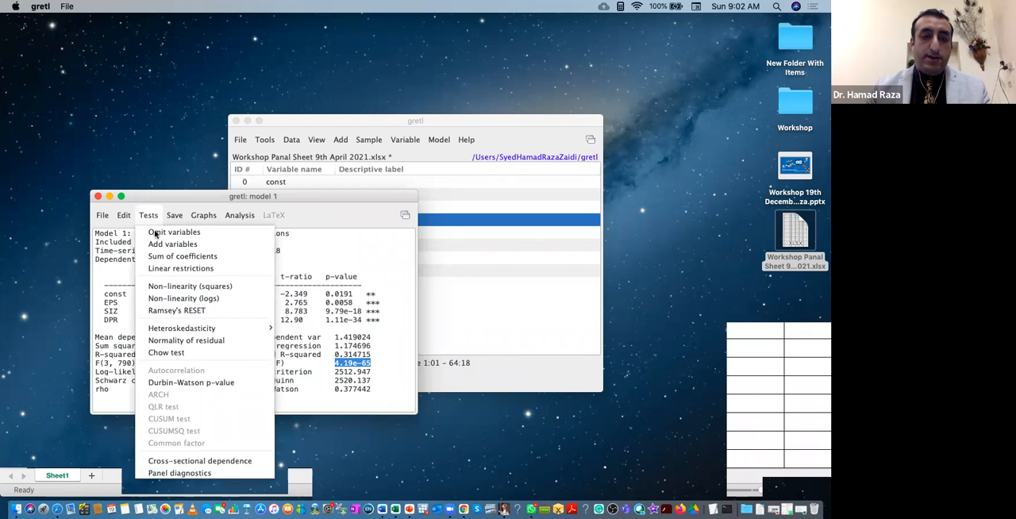
mouse_move(178, 330)
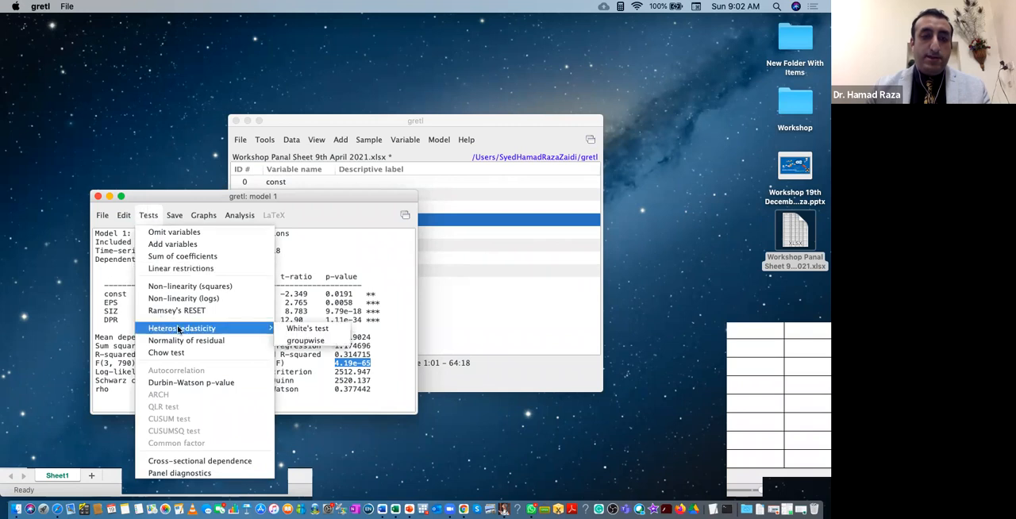
left_click(320, 334)
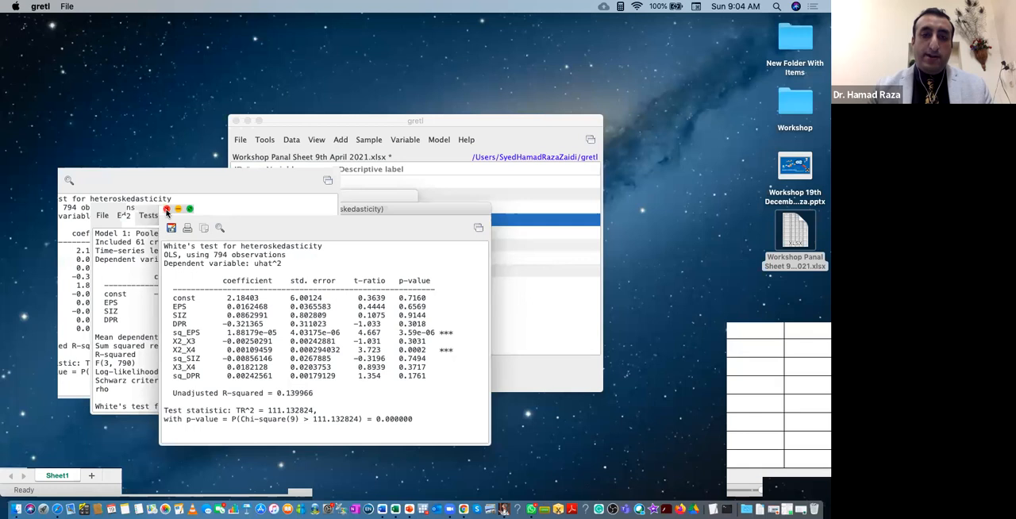
left_click(167, 210)
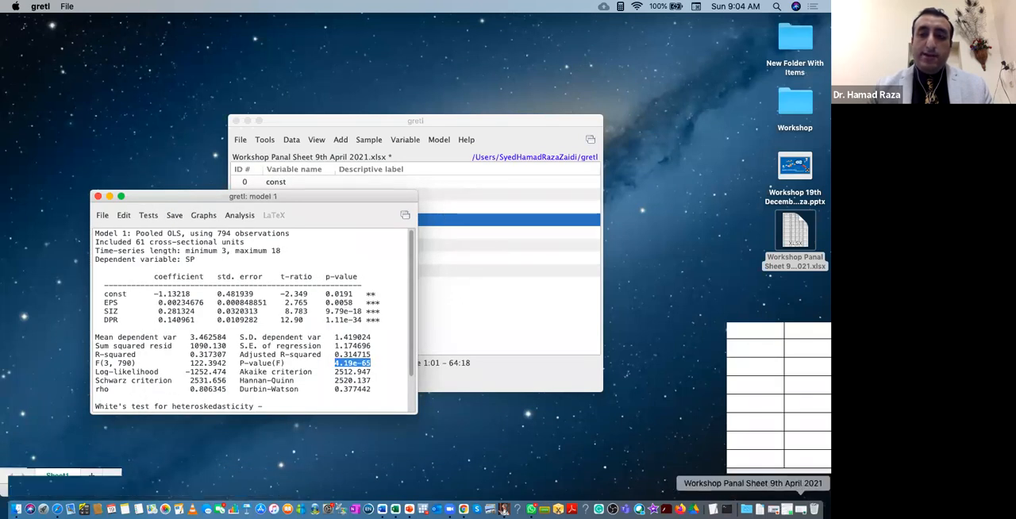
Bring up the Workshop Panal Sheet 9th April 2021 workbook in Excel, minimise it and return to the gretl model output.
left_click(799, 510)
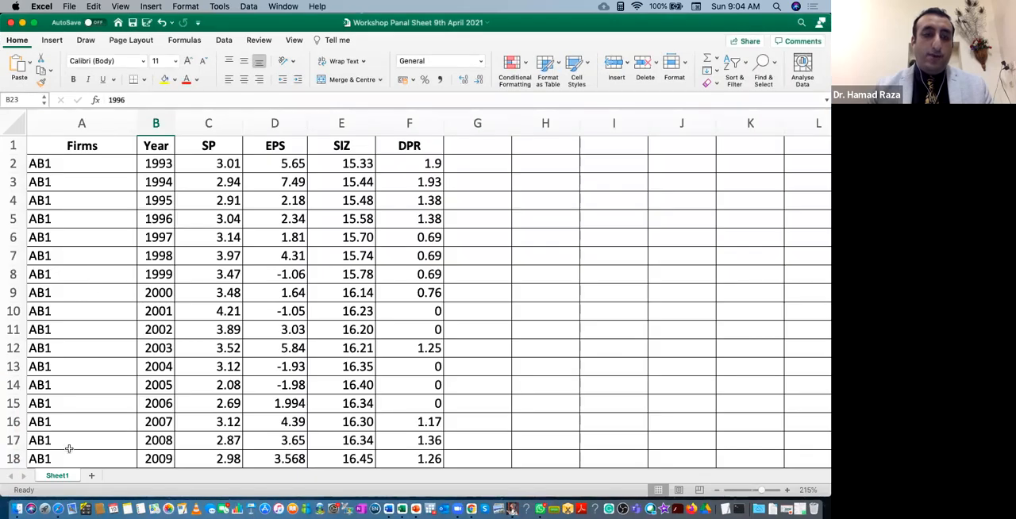
left_click(22, 23)
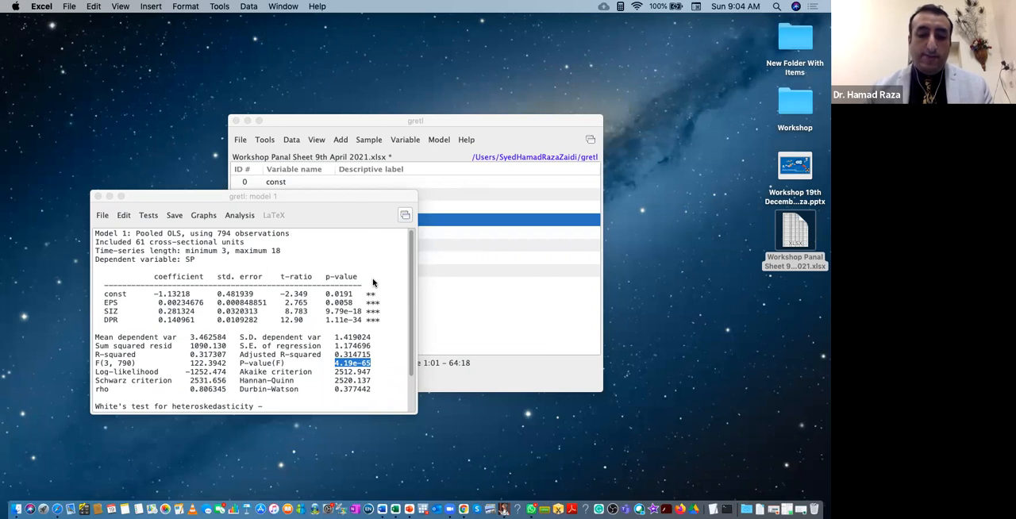
left_click(149, 218)
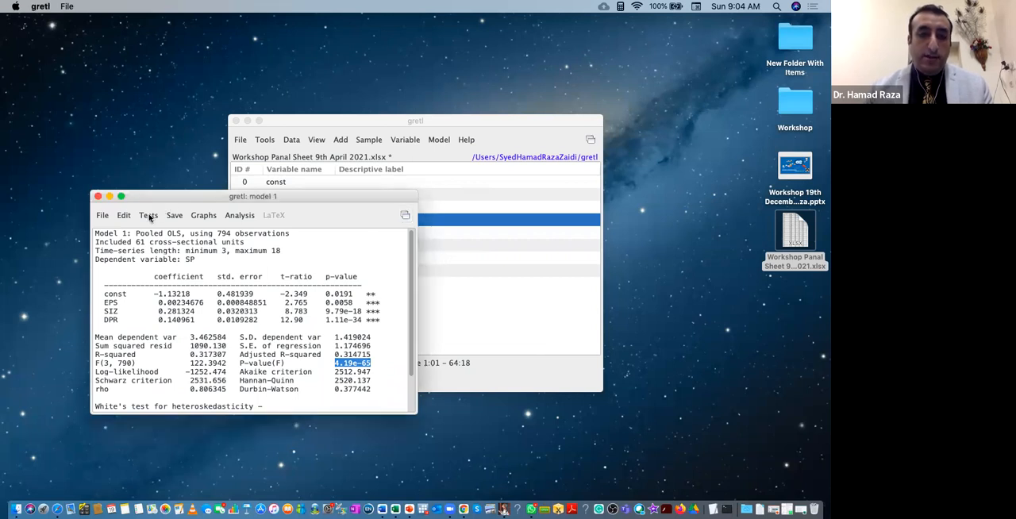
Test the model's residuals for normality, review the graph and the frequency distribution, and close both results.
left_click(149, 217)
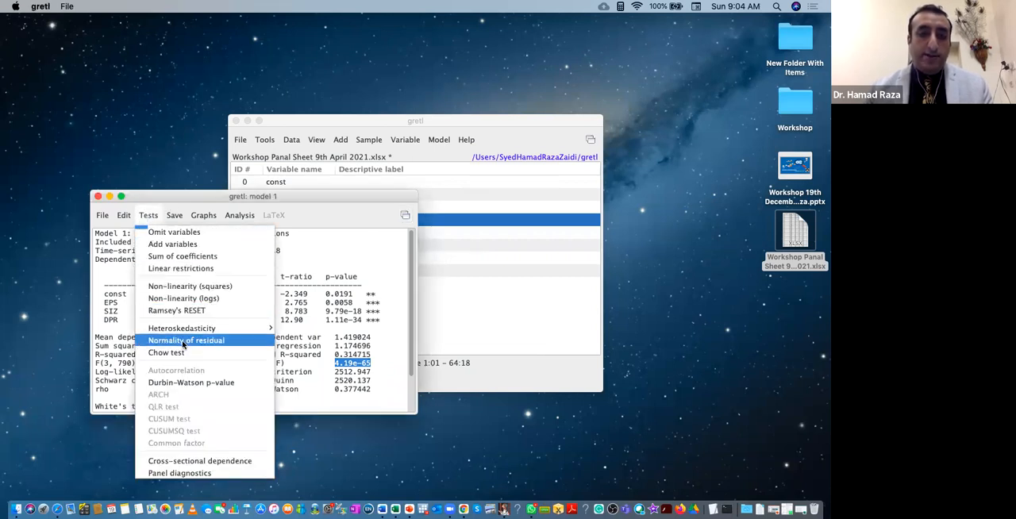
left_click(184, 342)
left_click(242, 211)
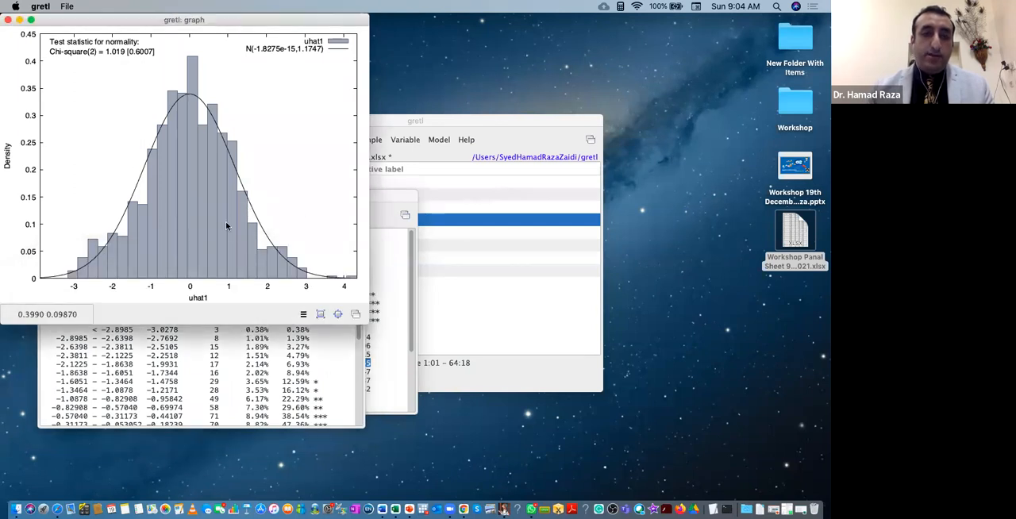
left_click_drag(96, 21, 430, 77)
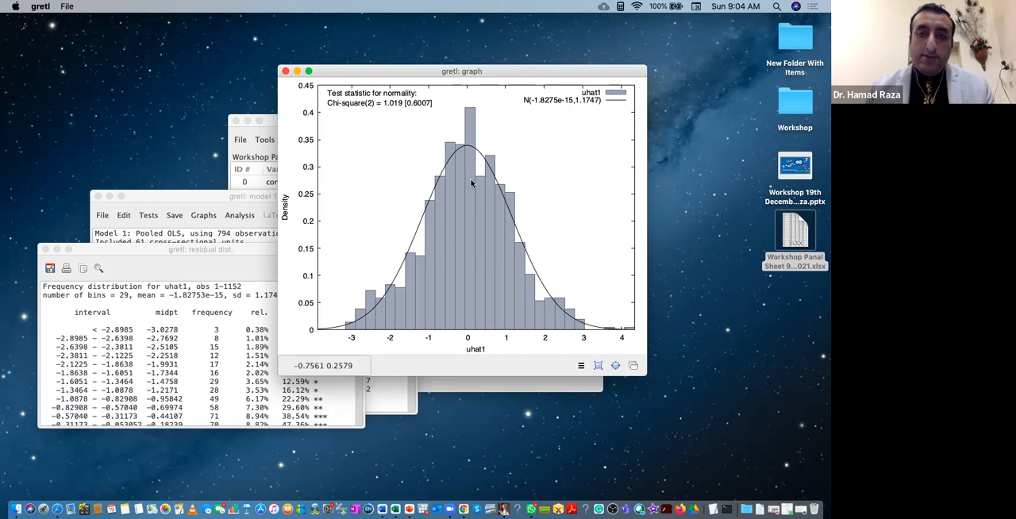
left_click(183, 337)
scroll(183, 337, "down", 10)
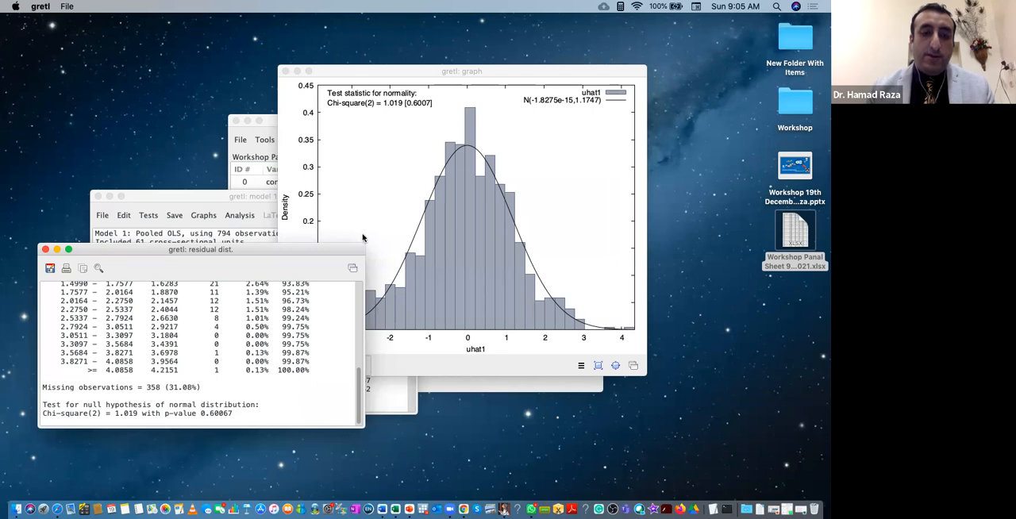
left_click(46, 250)
left_click(286, 72)
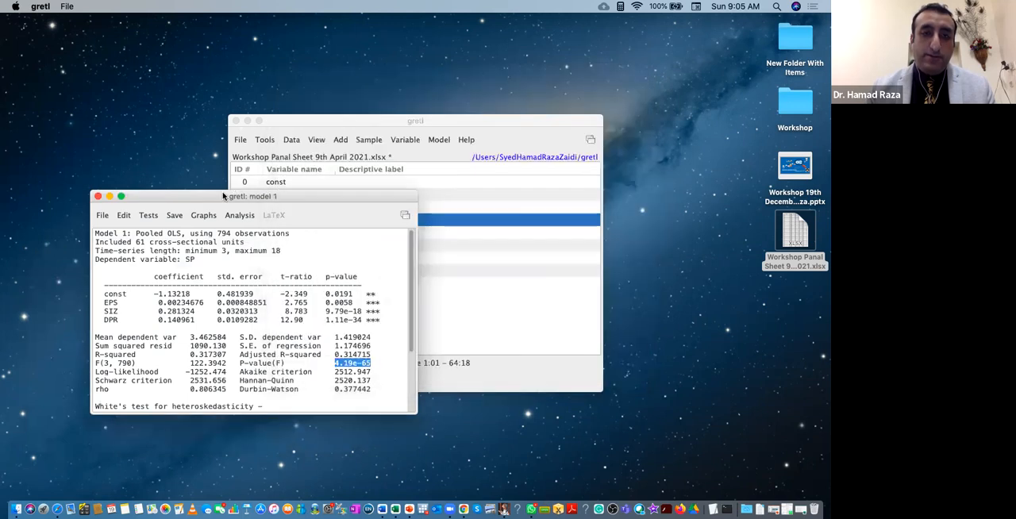
Run the panel diagnostics on the pooled OLS model.
left_click(149, 216)
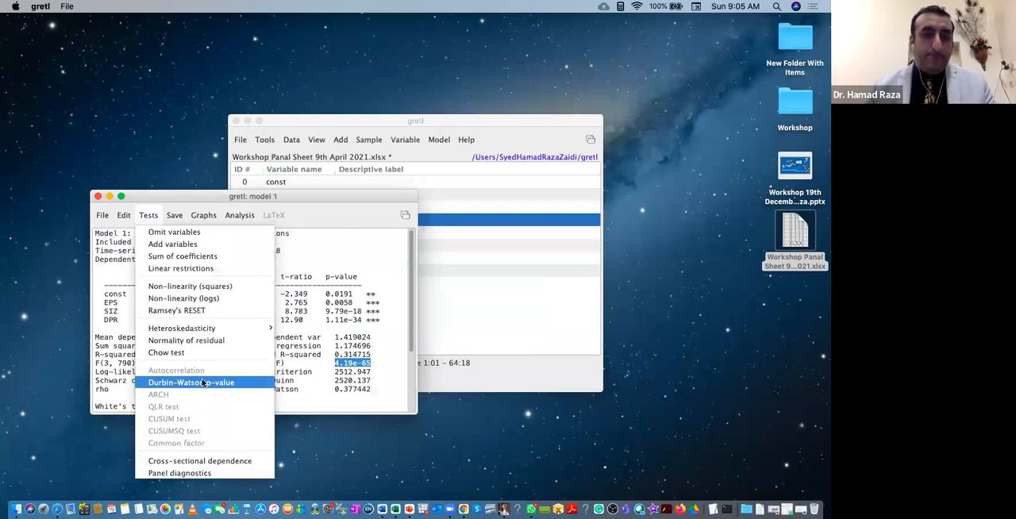
mouse_move(174, 215)
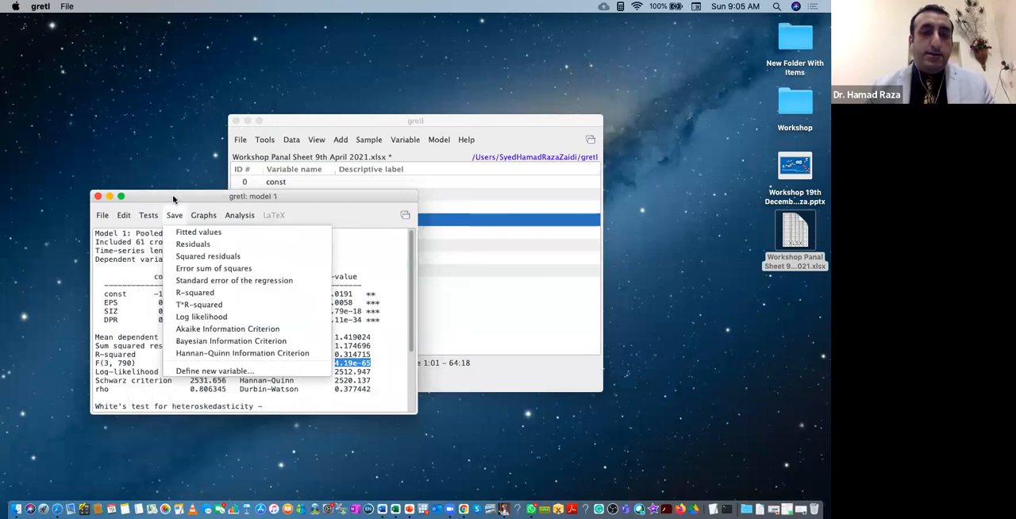
mouse_move(205, 221)
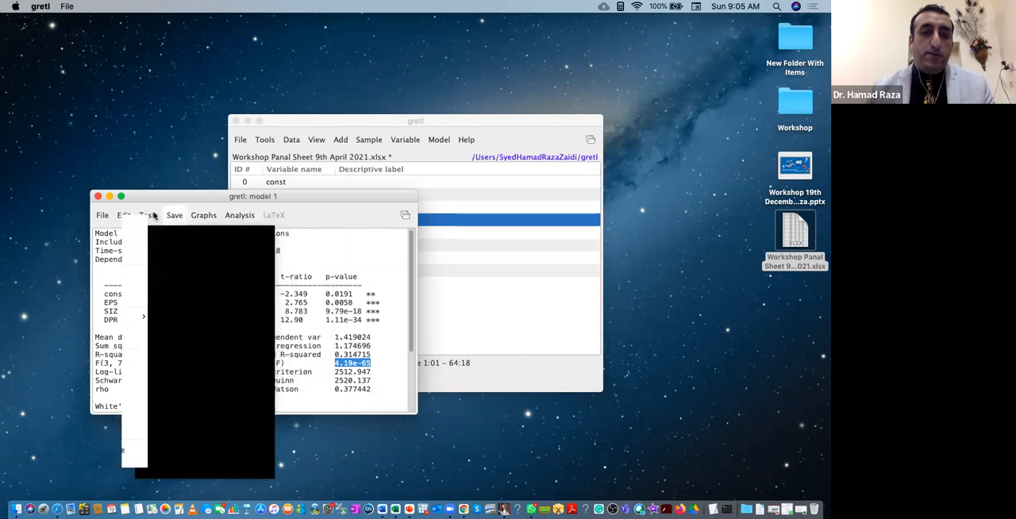
mouse_move(239, 216)
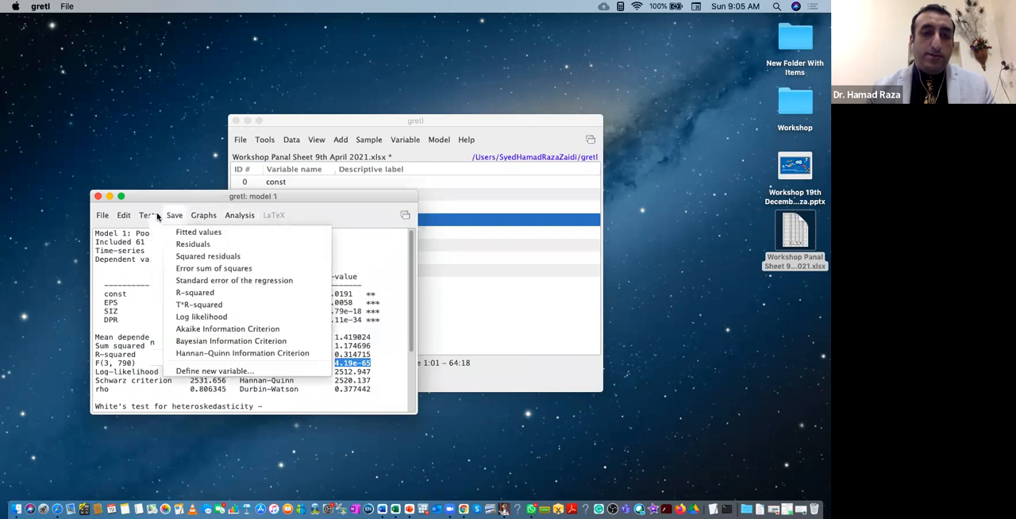
mouse_move(149, 215)
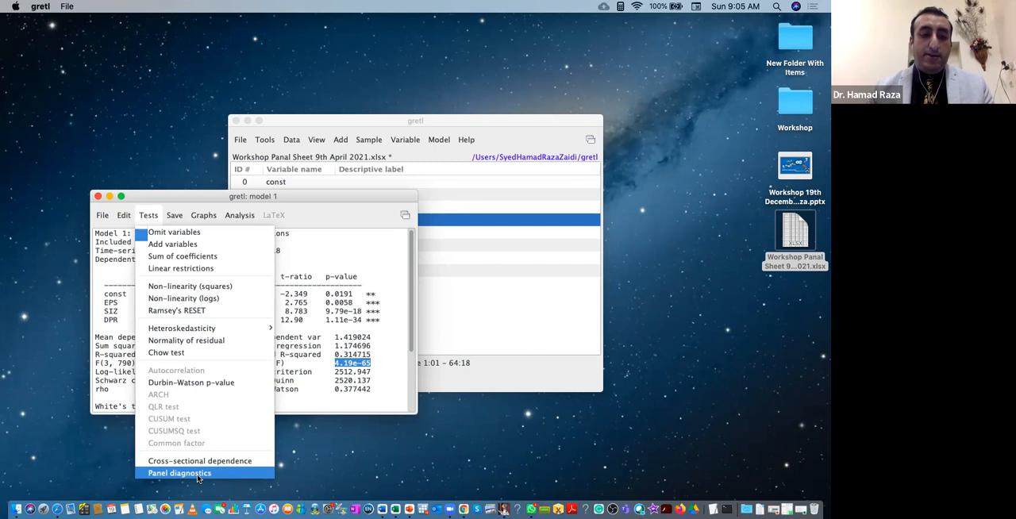
left_click(198, 475)
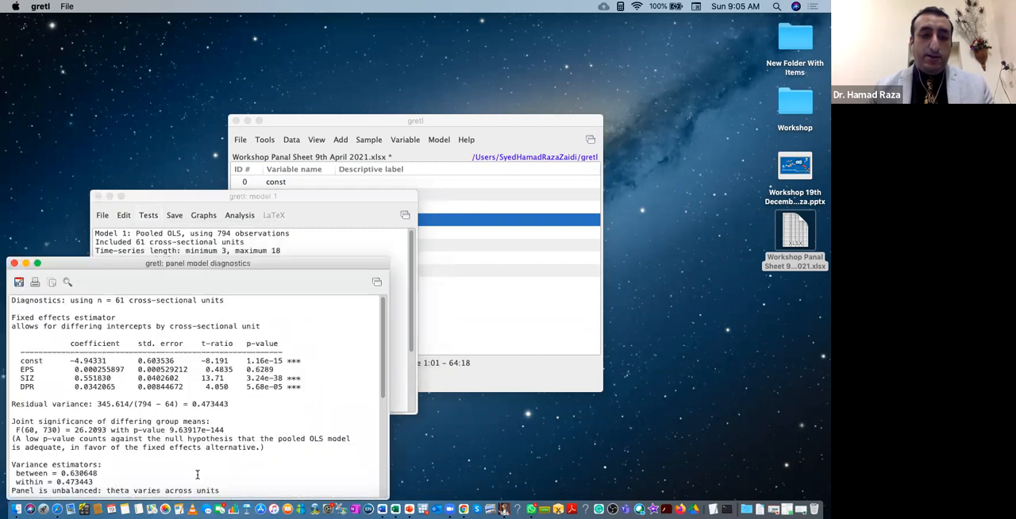
Examine the panel diagnostics from the fixed effects estimates through to the Breusch-Pagan and Hausman test statistics.
left_click_drag(261, 262, 427, 181)
left_click_drag(378, 268, 384, 200)
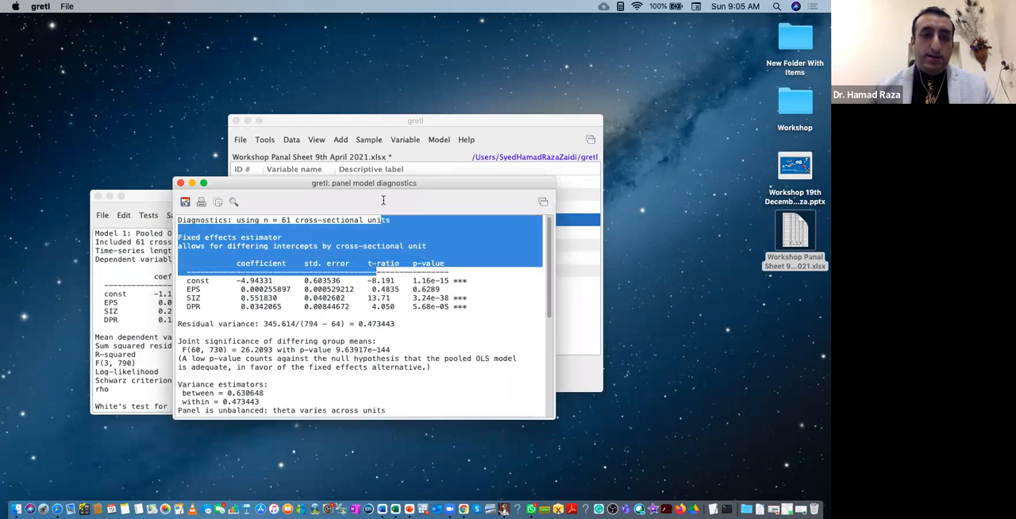
left_click(340, 376)
scroll(339, 376, "down", 5)
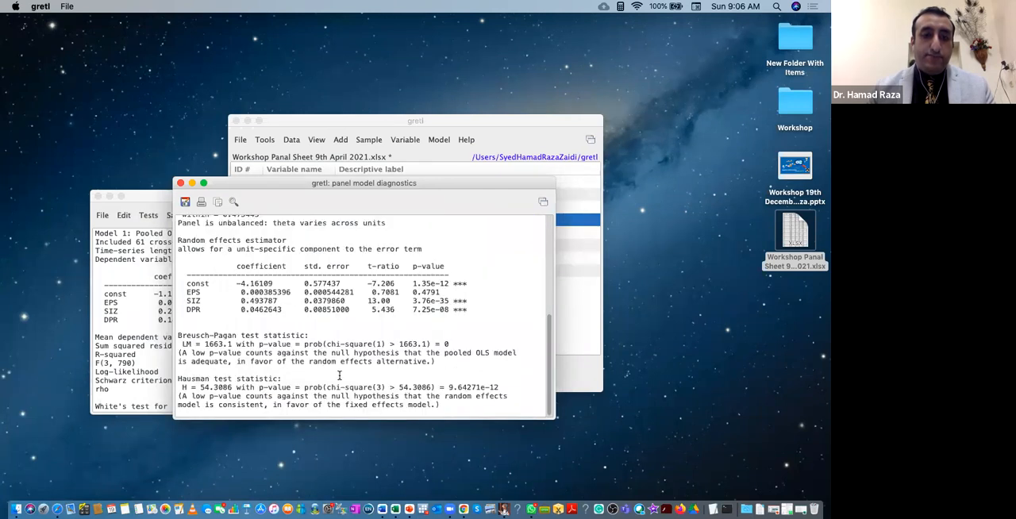
Compare the fixed and random effects estimates, highlight the Hausman test statistic with its p-value, and close the panel diagnostics.
scroll(339, 375, "up", 5)
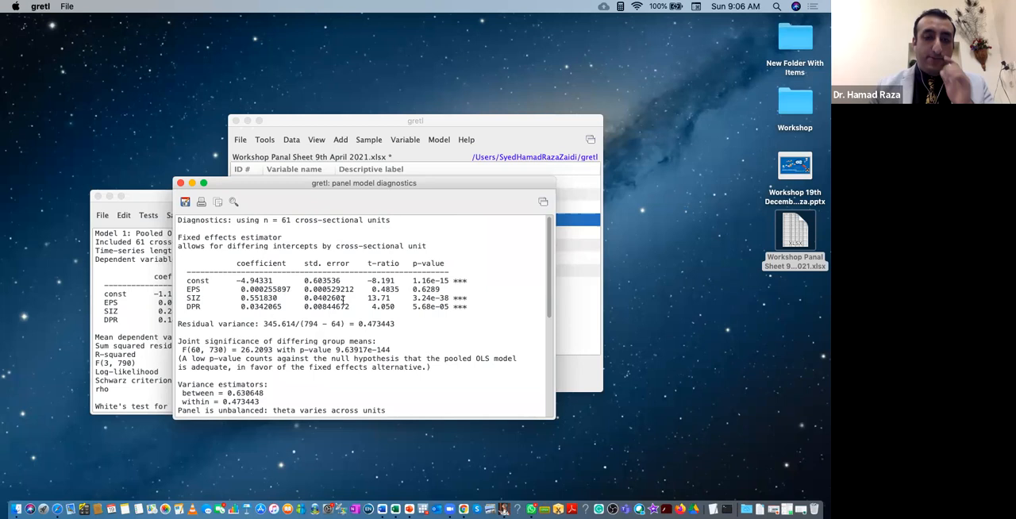
scroll(381, 332, "down", 5)
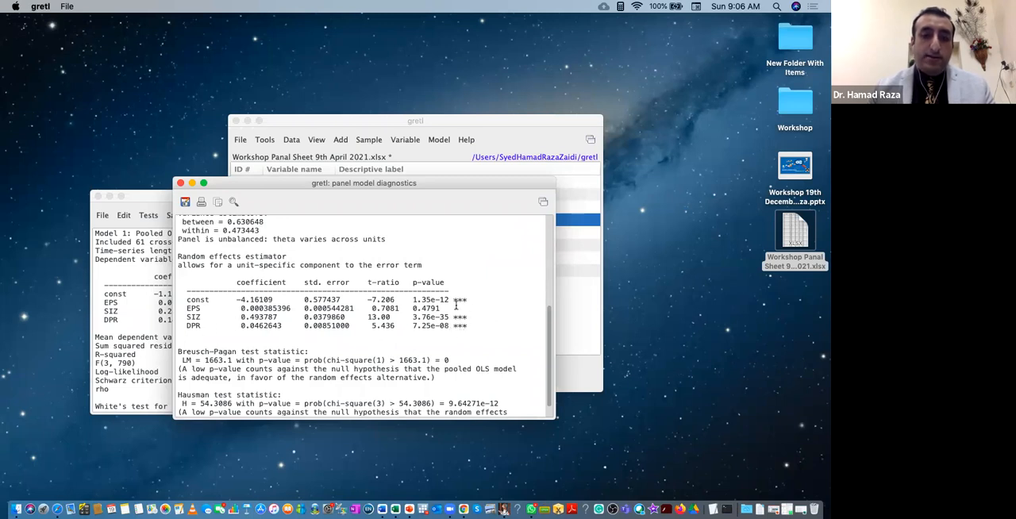
scroll(271, 316, "up", 5)
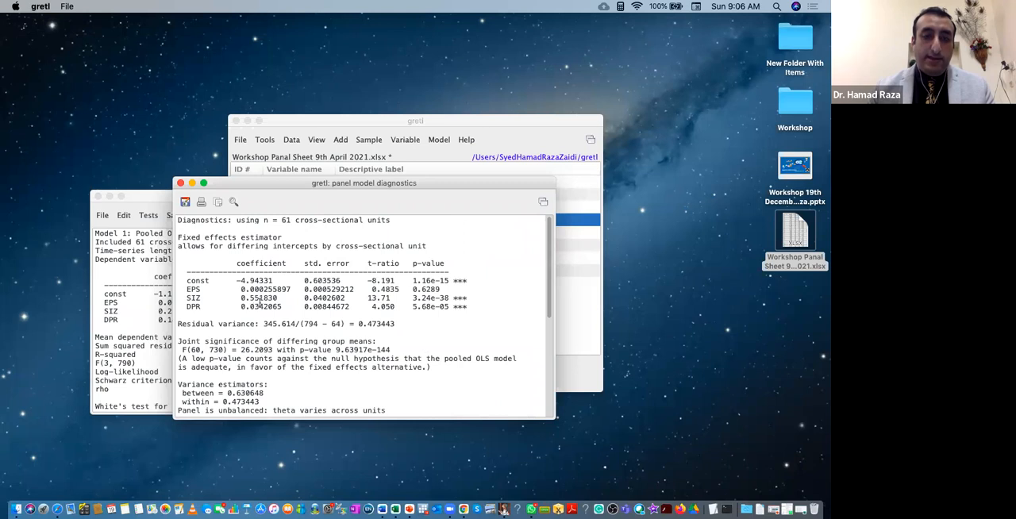
scroll(270, 310, "down", 5)
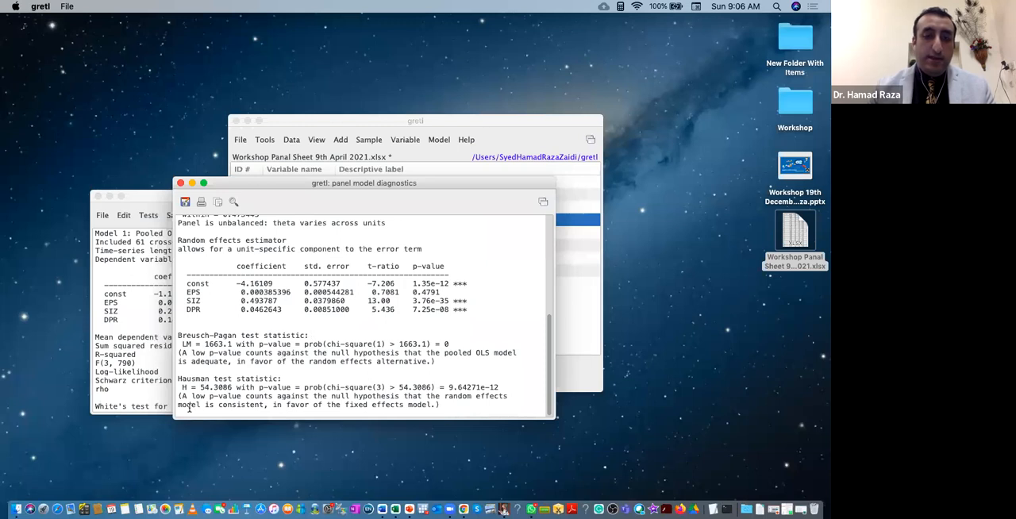
left_click_drag(177, 378, 411, 418)
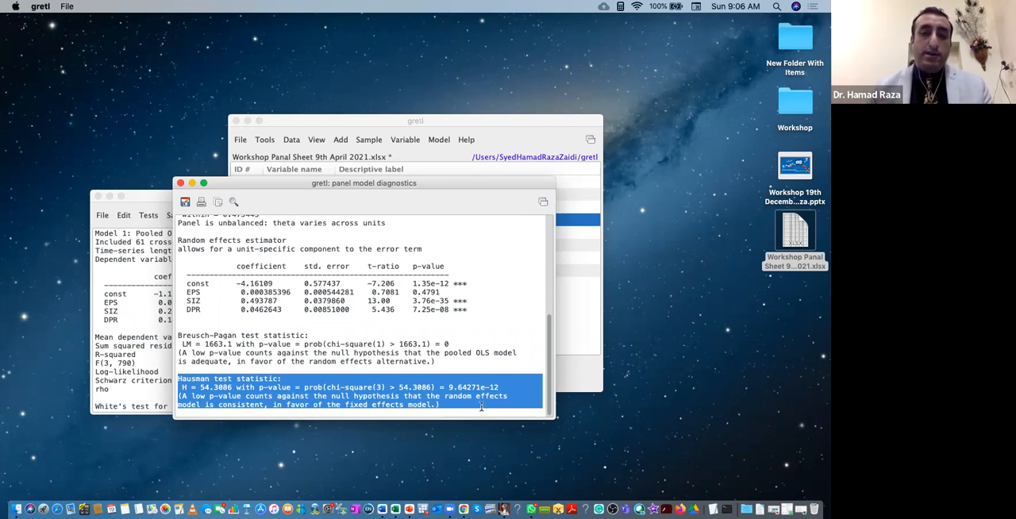
left_click(238, 403)
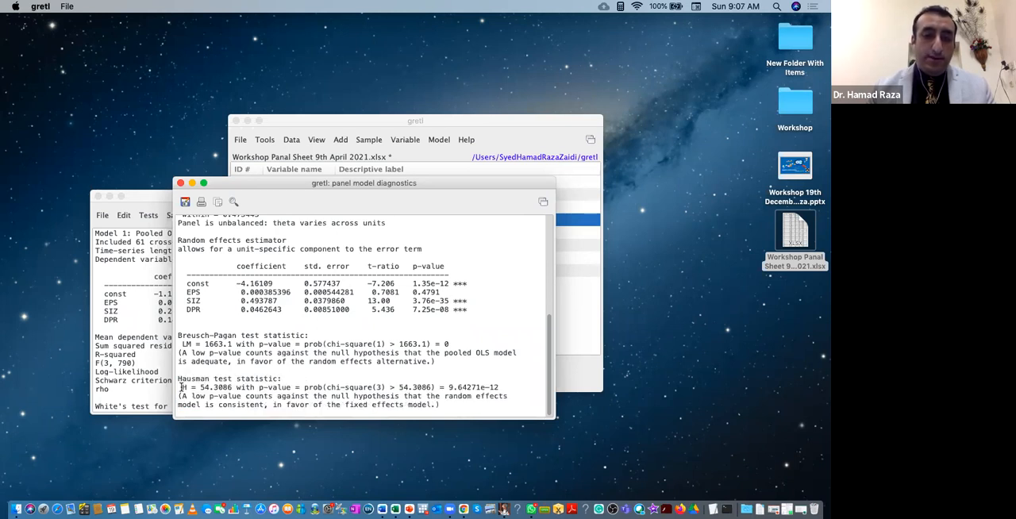
left_click_drag(184, 386, 510, 387)
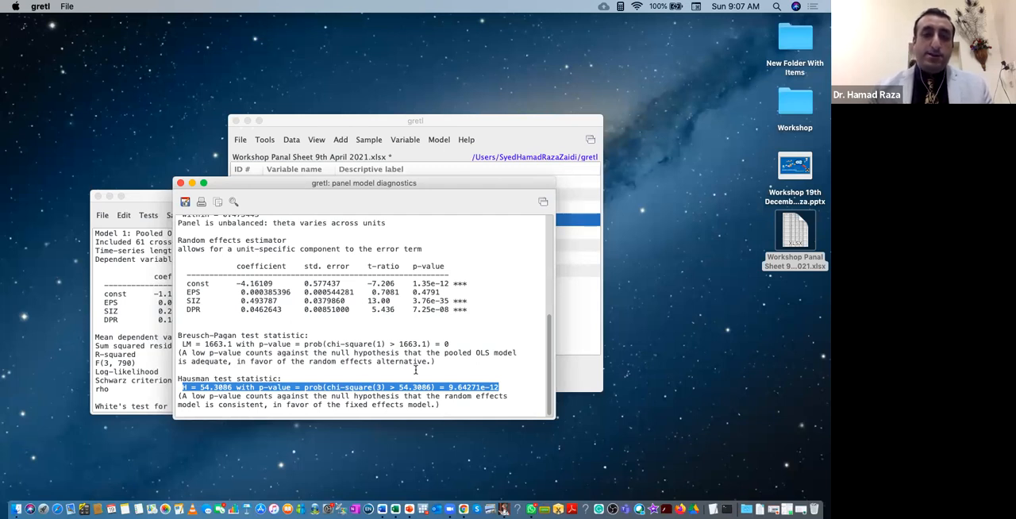
left_click(180, 184)
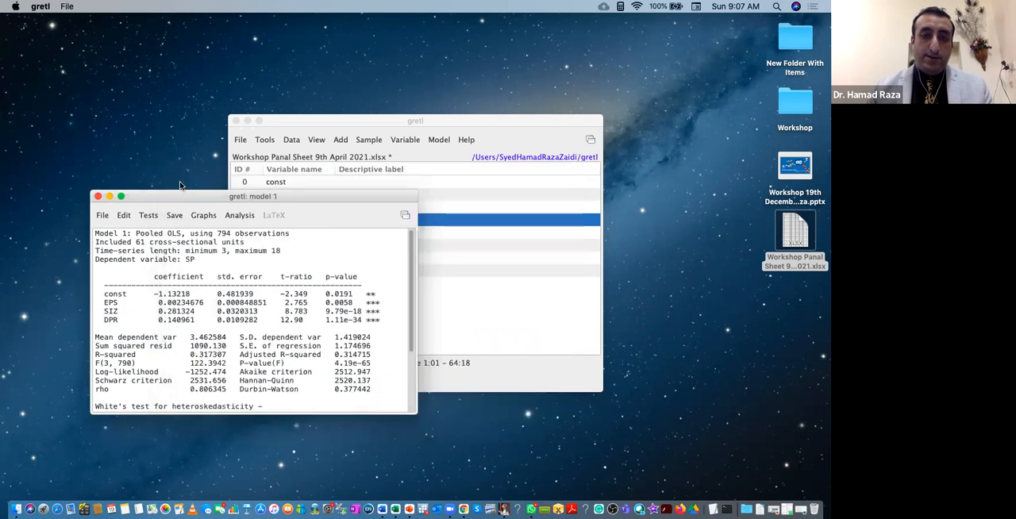
Run the collinearity analysis on the pooled OLS model.
left_click(209, 216)
mouse_move(225, 214)
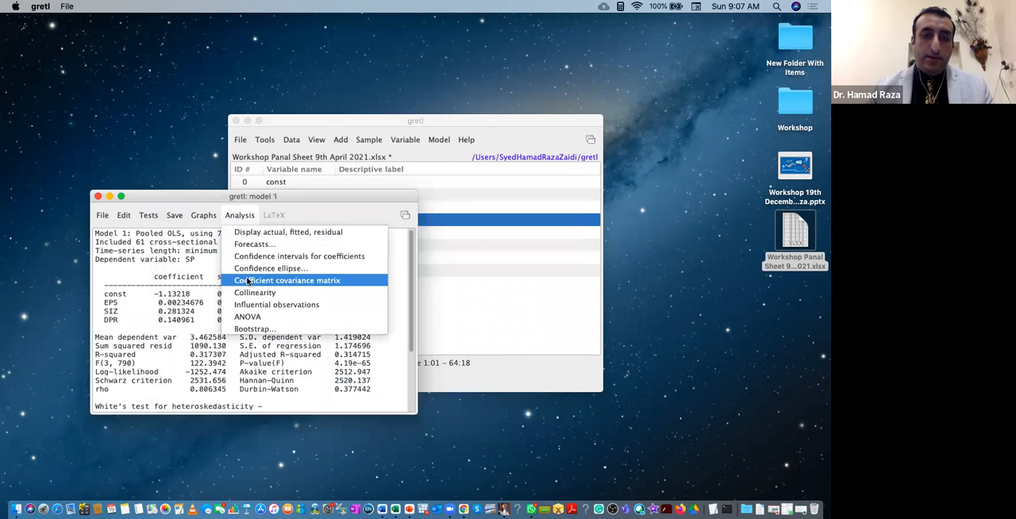
left_click(243, 216)
left_click(242, 217)
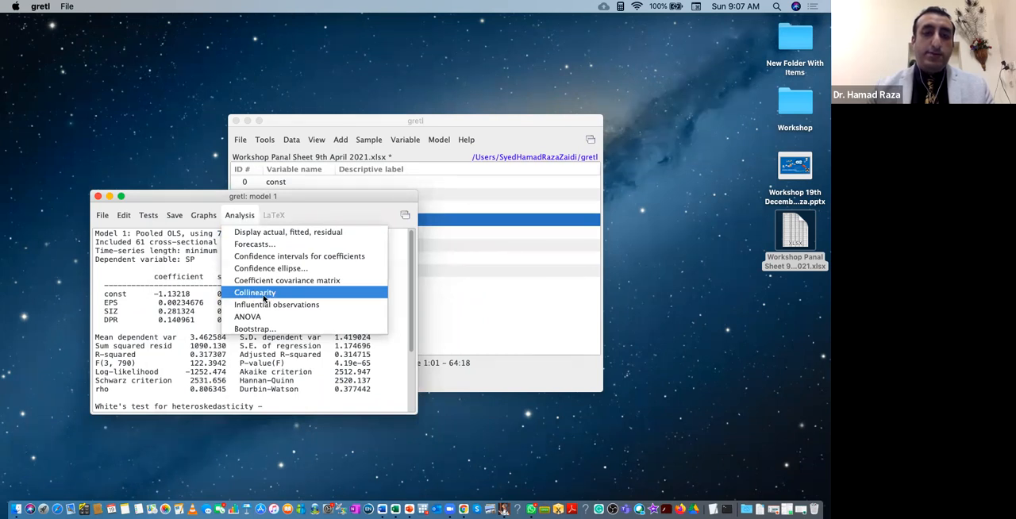
left_click(268, 296)
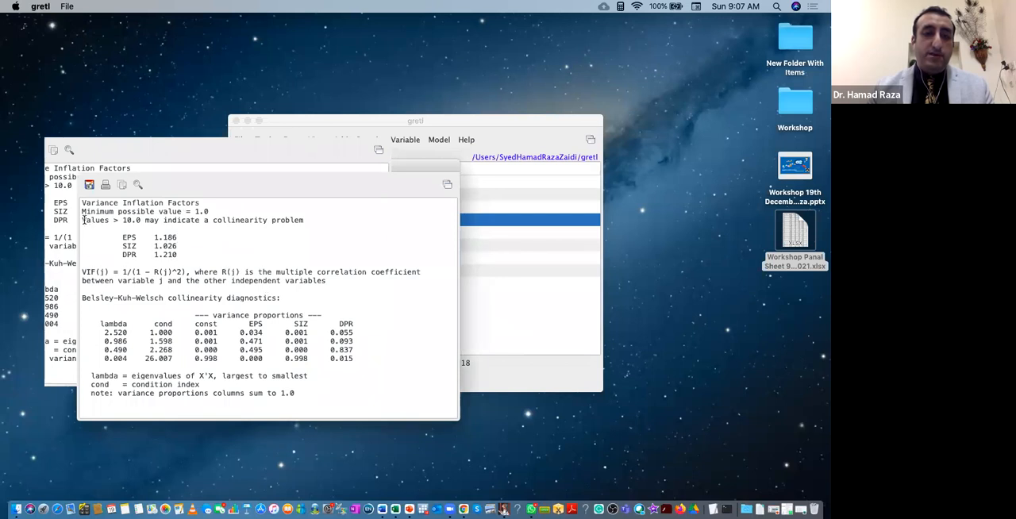
Review the variance inflation factors for EPS, SIZ and DPR against the collinearity threshold, and close the results.
left_click_drag(81, 219, 176, 254)
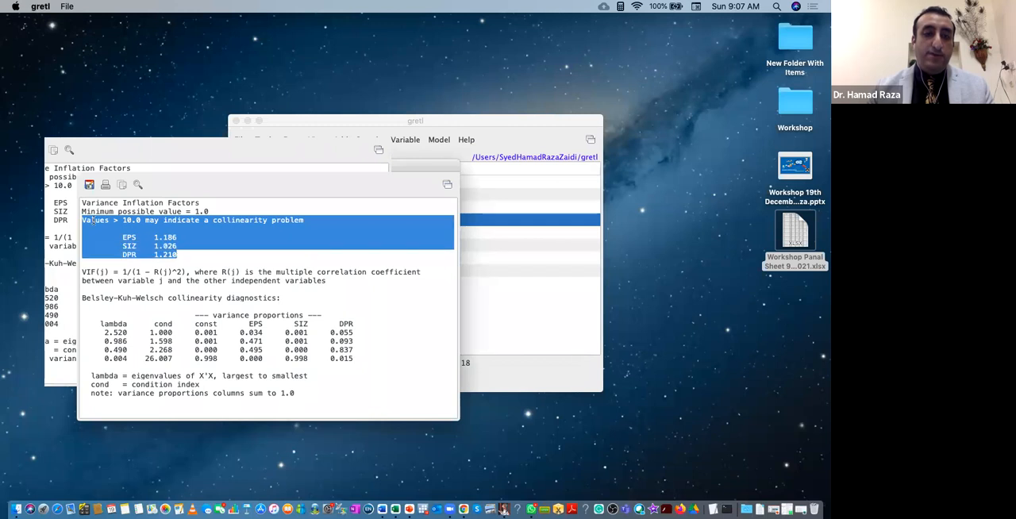
left_click_drag(82, 202, 201, 253)
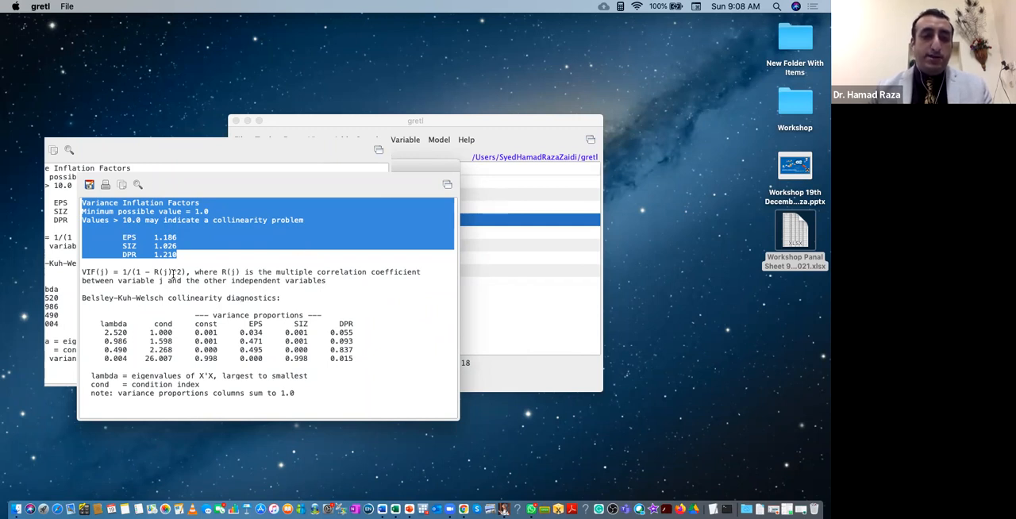
left_click(174, 273)
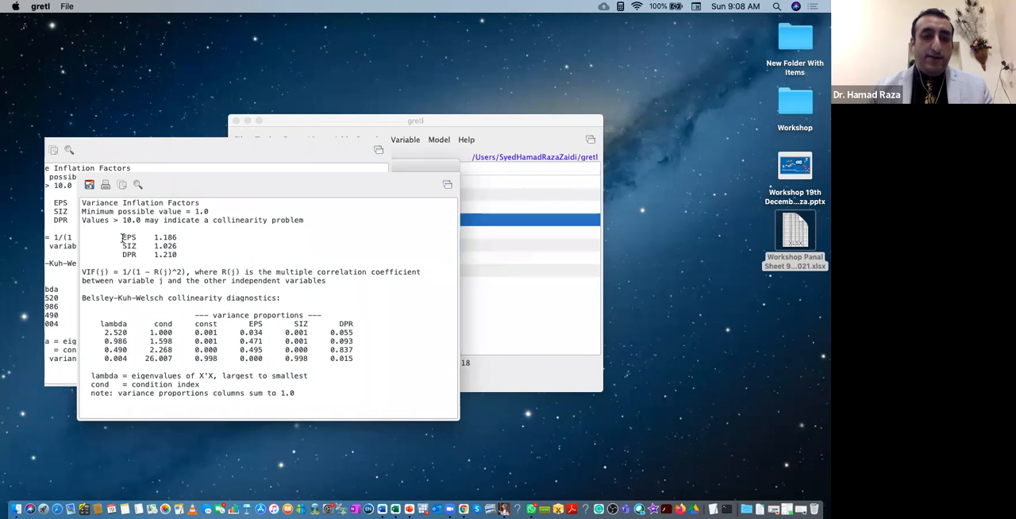
left_click_drag(123, 237, 187, 252)
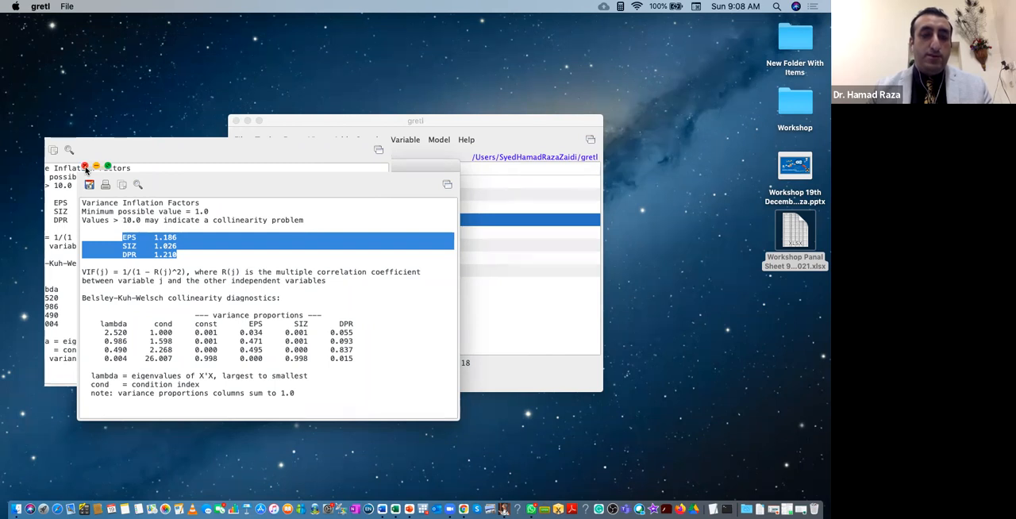
left_click(85, 169)
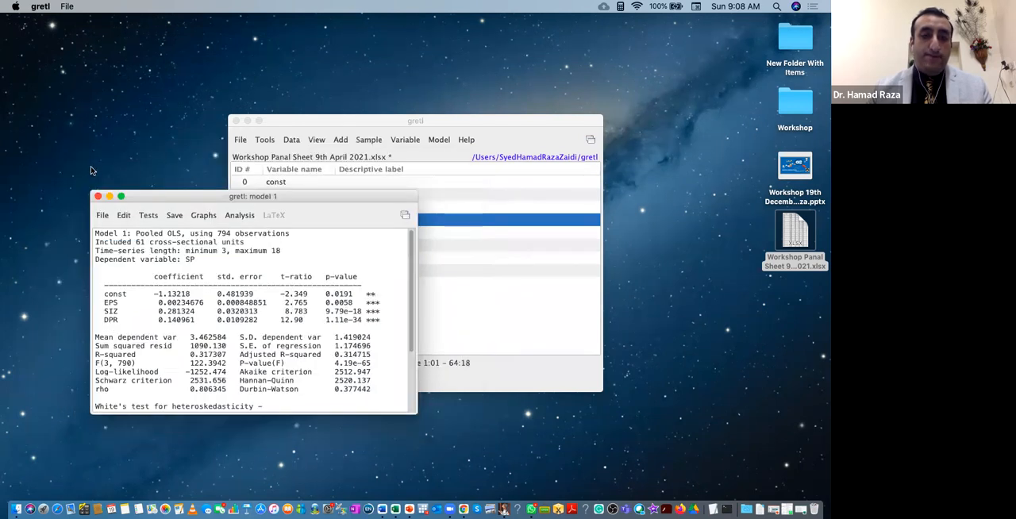
Try to run the panel diagnostics on the pooled OLS model again.
left_click(147, 216)
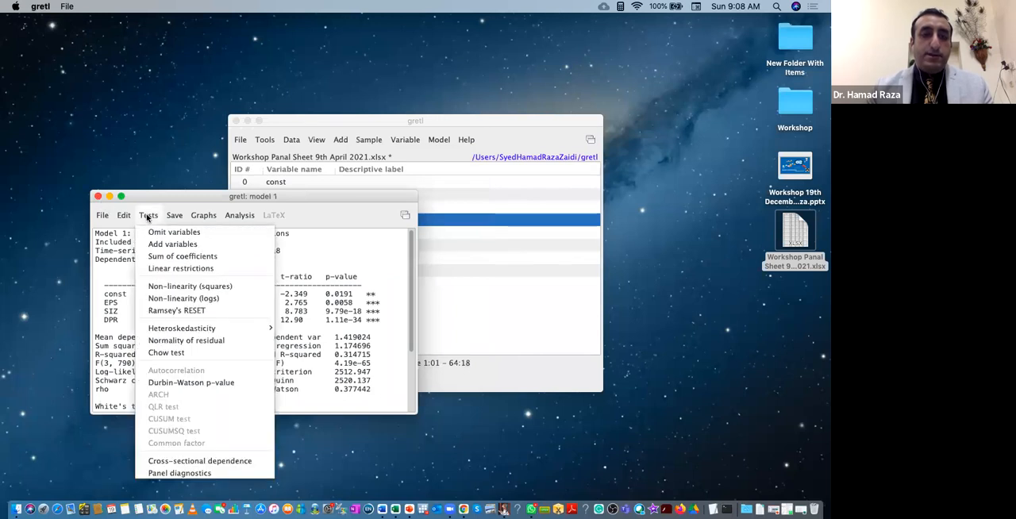
left_click(176, 474)
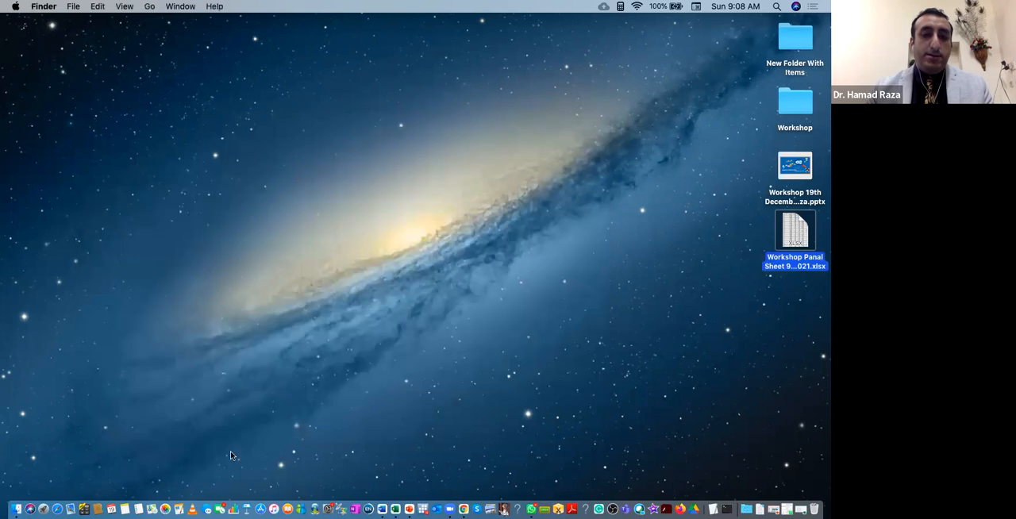
Relaunch gretl and import the recent file Workshop Panal Sheet 9th April 2021.xlsx, starting at column 1, row 1.
left_click(505, 506)
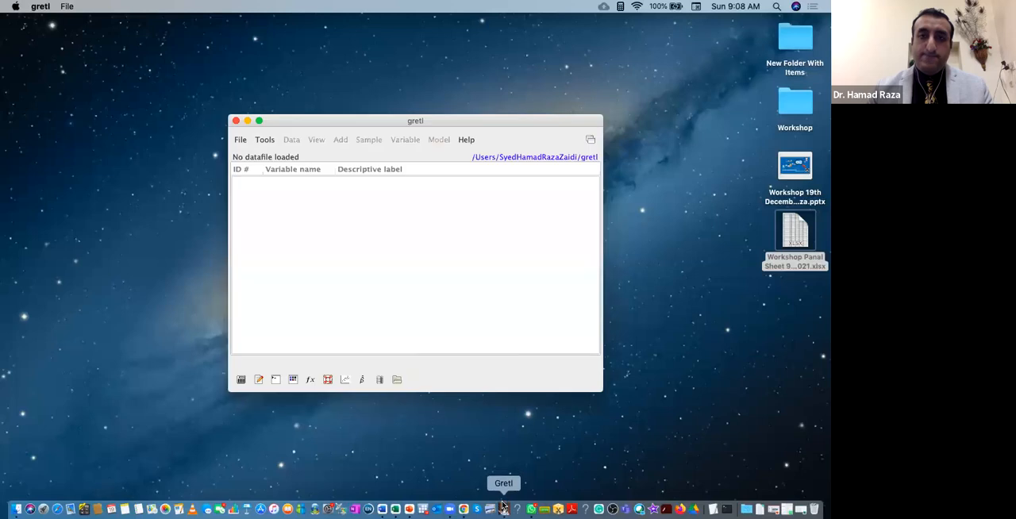
left_click(240, 140)
mouse_move(282, 158)
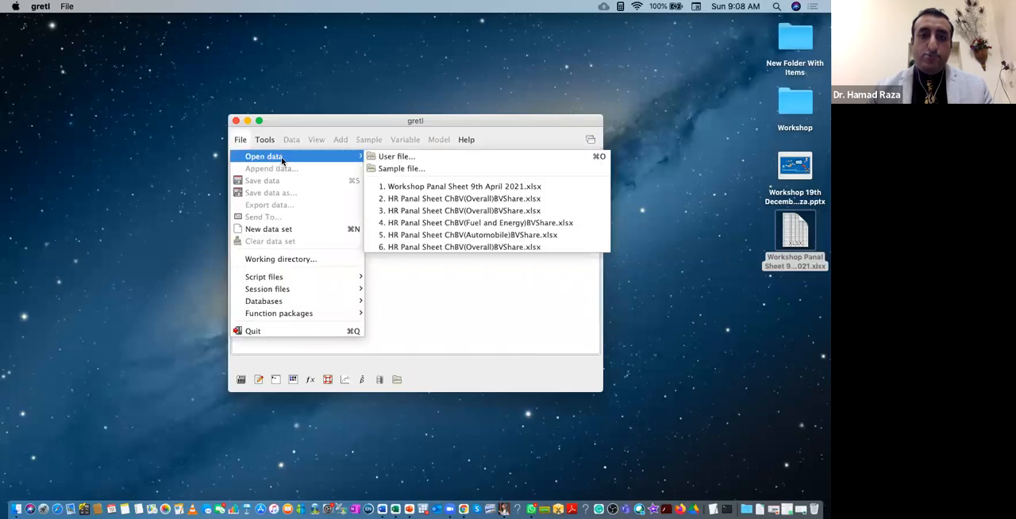
left_click(414, 187)
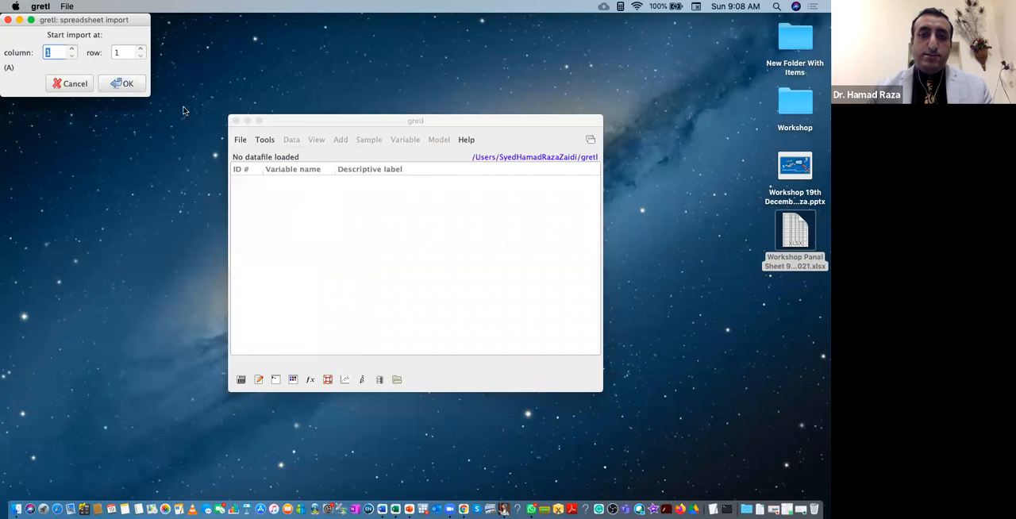
left_click(127, 85)
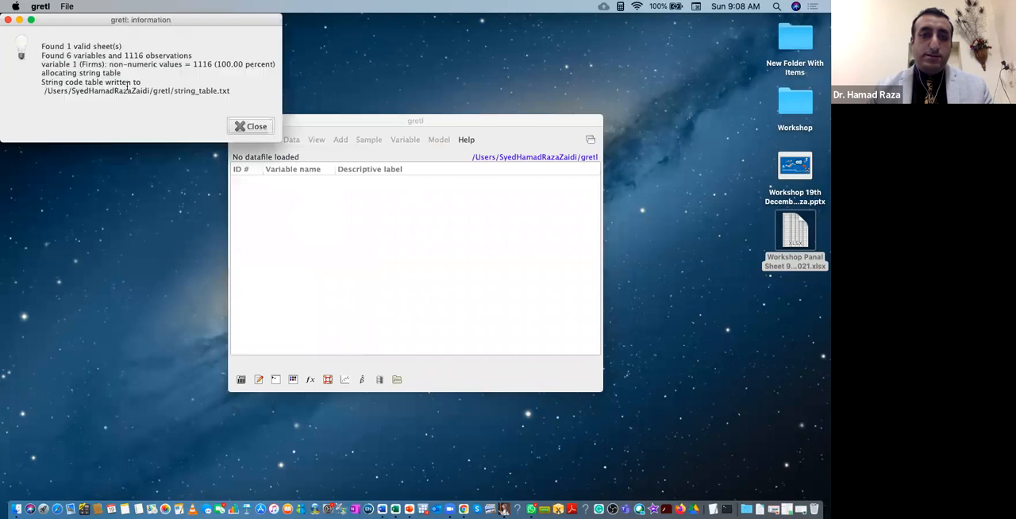
left_click(242, 126)
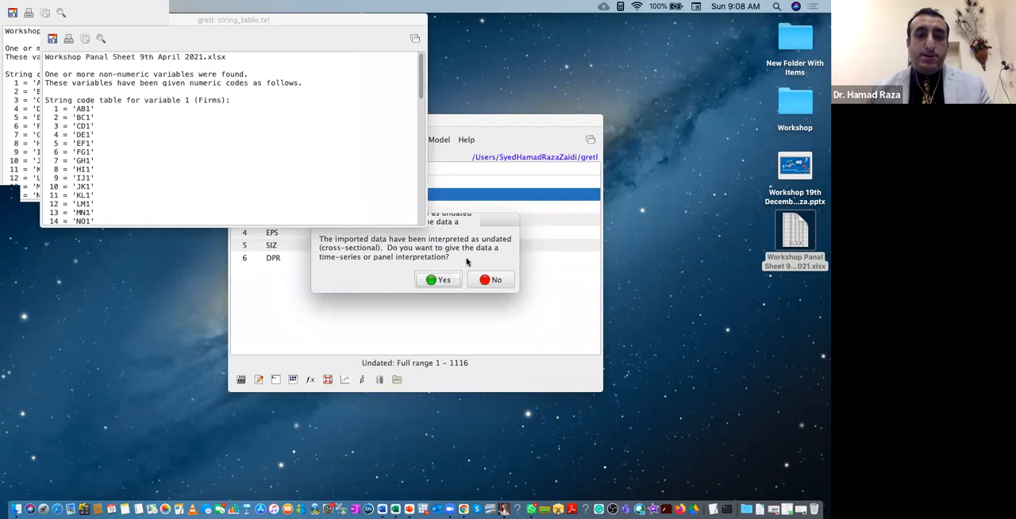
Structure the imported dataset as a panel, with Firms as the unit index variable and Year as the time index variable.
left_click(474, 228)
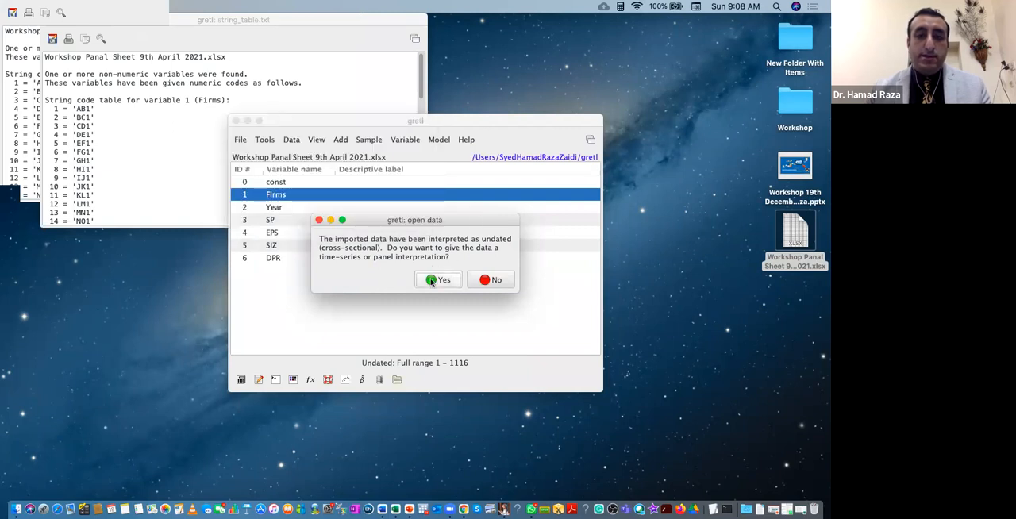
left_click(432, 282)
left_click(385, 294)
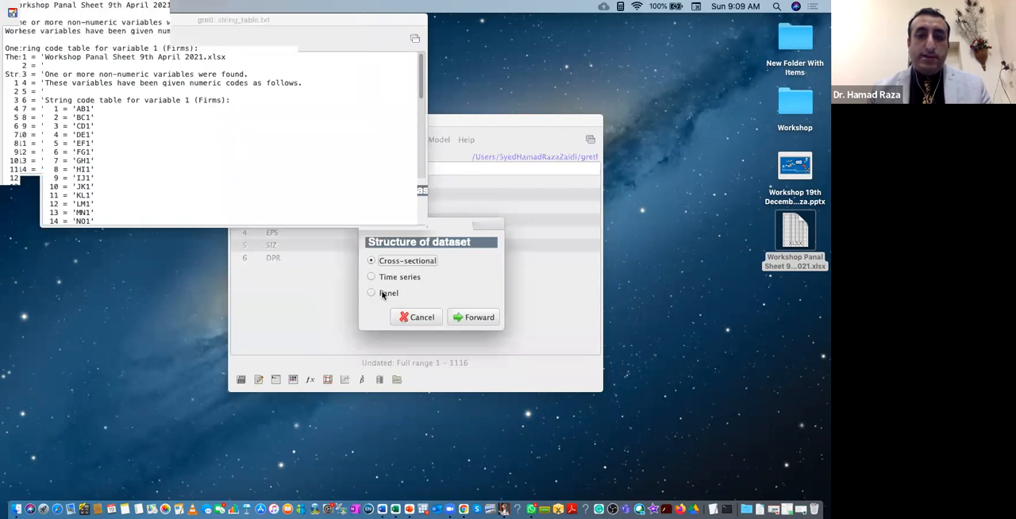
left_click(469, 320)
left_click(425, 295)
left_click(543, 317)
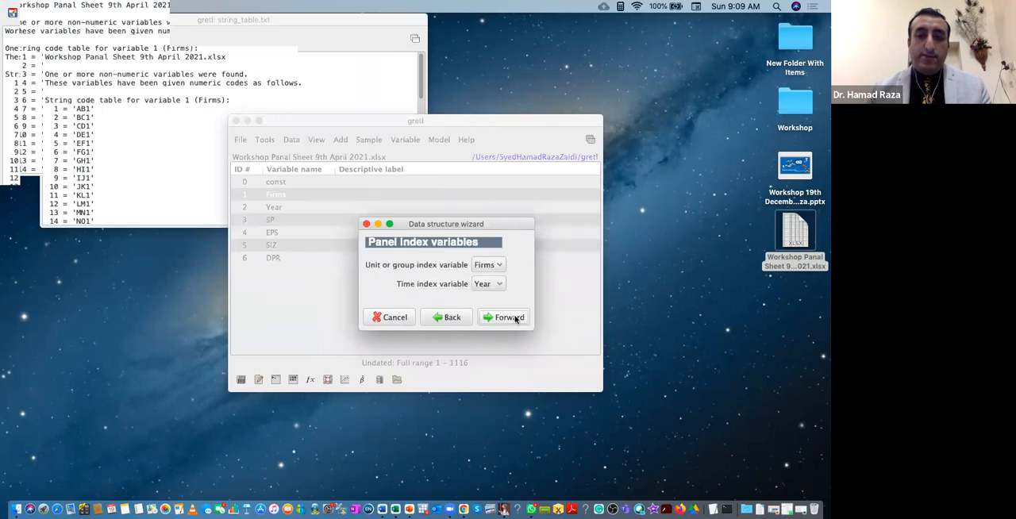
left_click(510, 318)
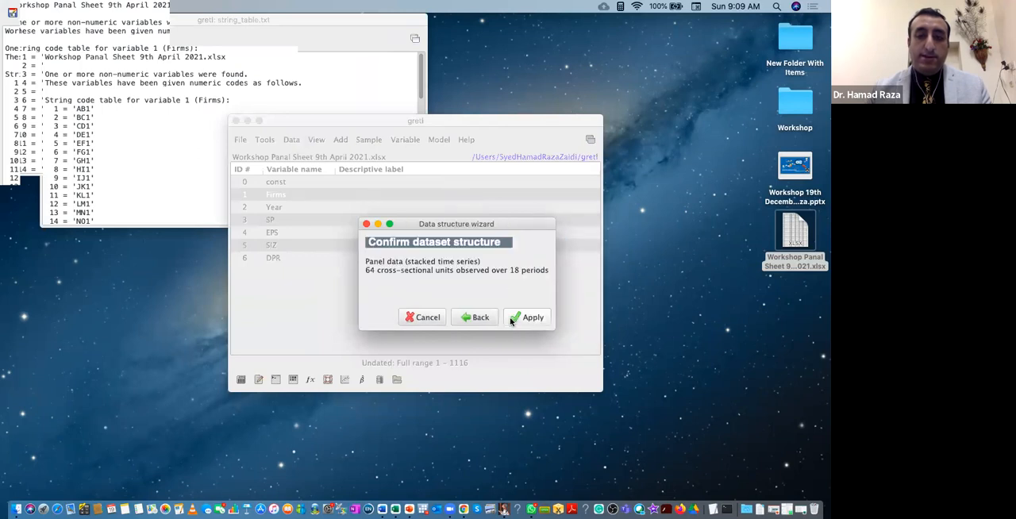
left_click(531, 317)
left_click(449, 243)
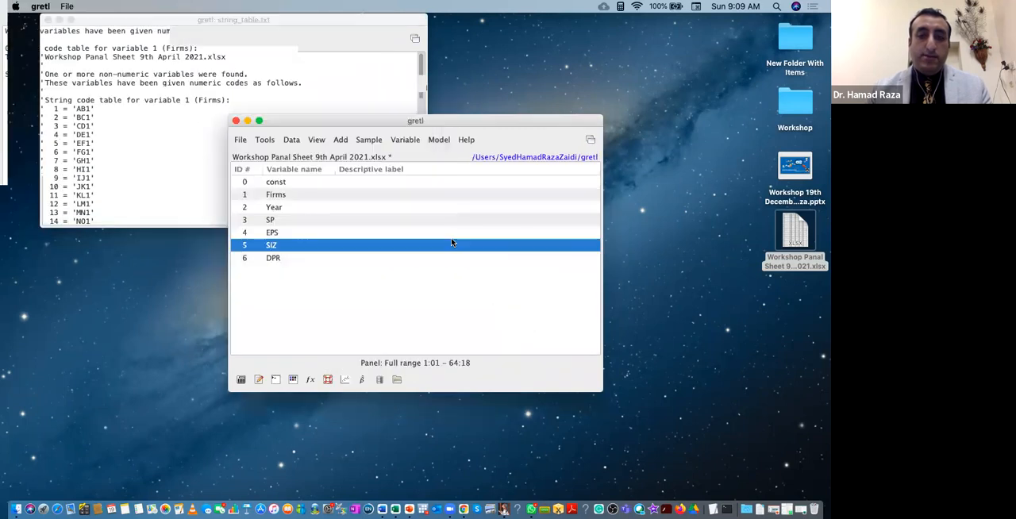
Estimate an Ordinary Least Squares model with SP as dependent variable and const, EPS, SIZ and DPR as regressors, and close its output.
left_click(393, 141)
mouse_move(432, 141)
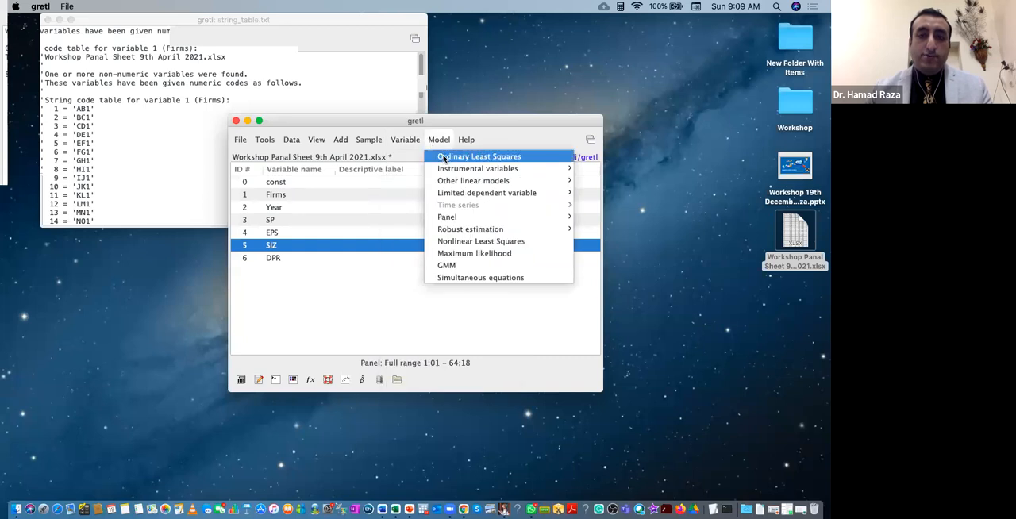
left_click(445, 158)
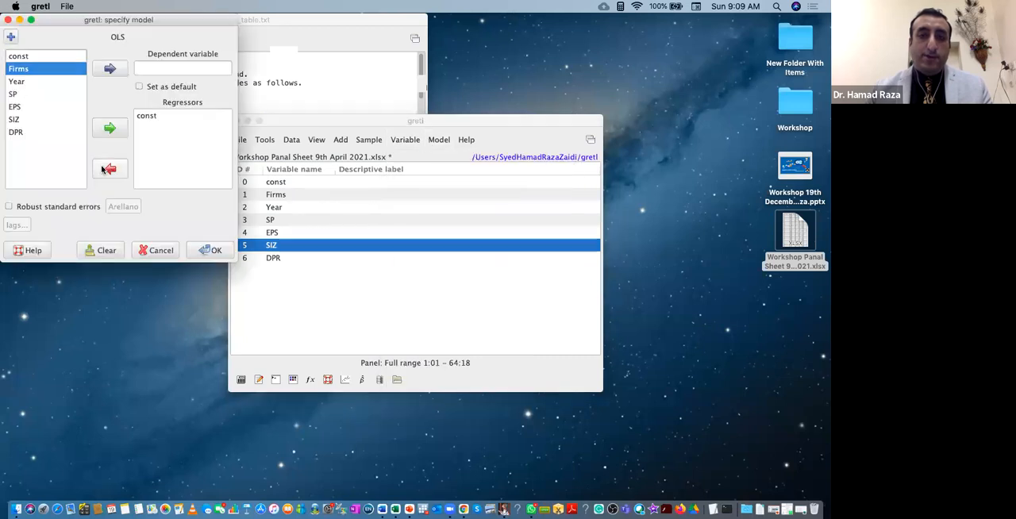
left_click(14, 94)
left_click(109, 69)
left_click(26, 106)
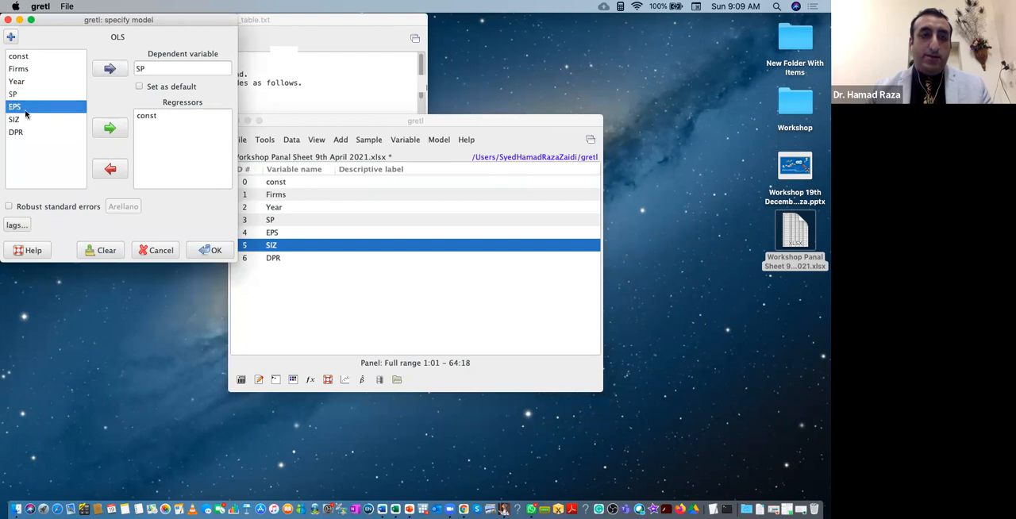
key("shift+Down")
key("shift+Down")
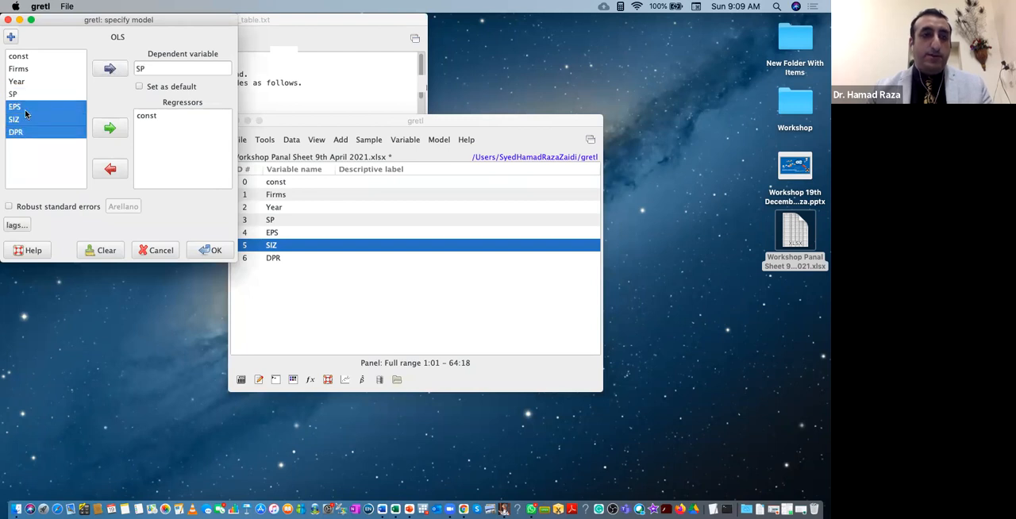
left_click(106, 132)
left_click(209, 250)
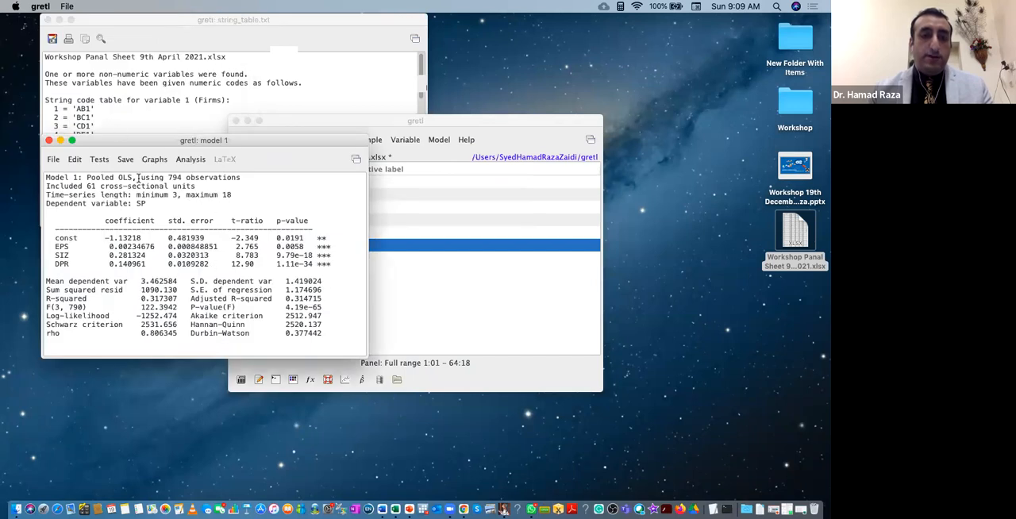
left_click(48, 141)
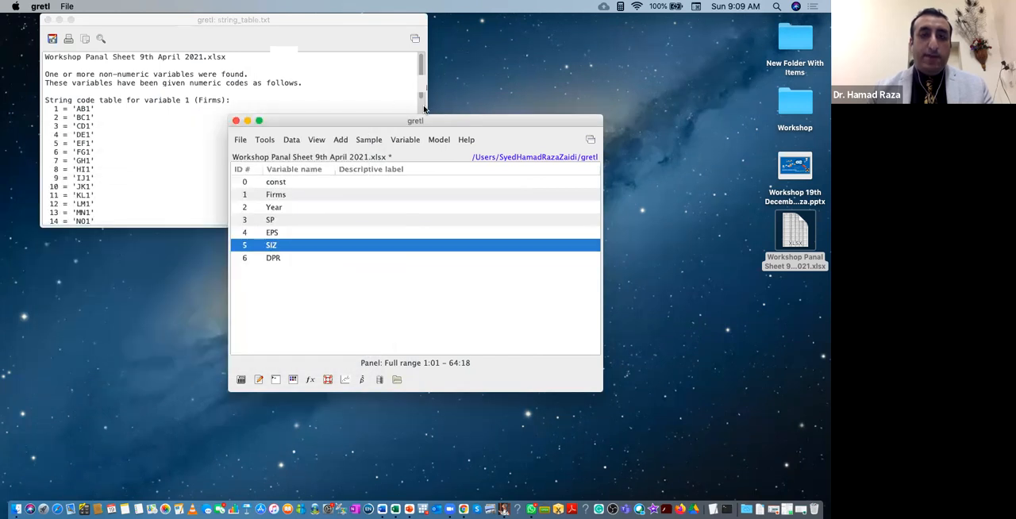
Estimate an Ordinary Least Squares model with robust standard errors, using SP as dependent variable and const, EPS, SIZ and DPR as regressors.
left_click(439, 140)
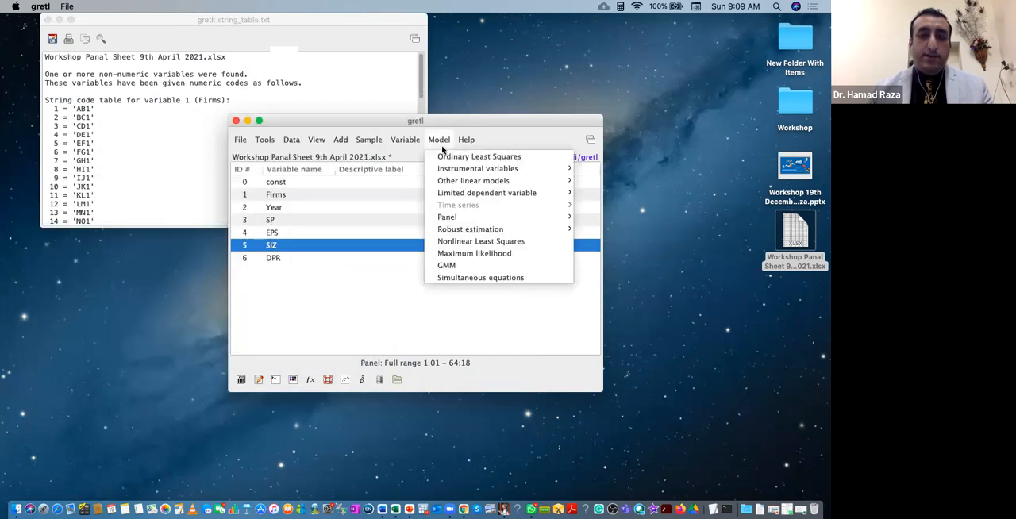
left_click(442, 158)
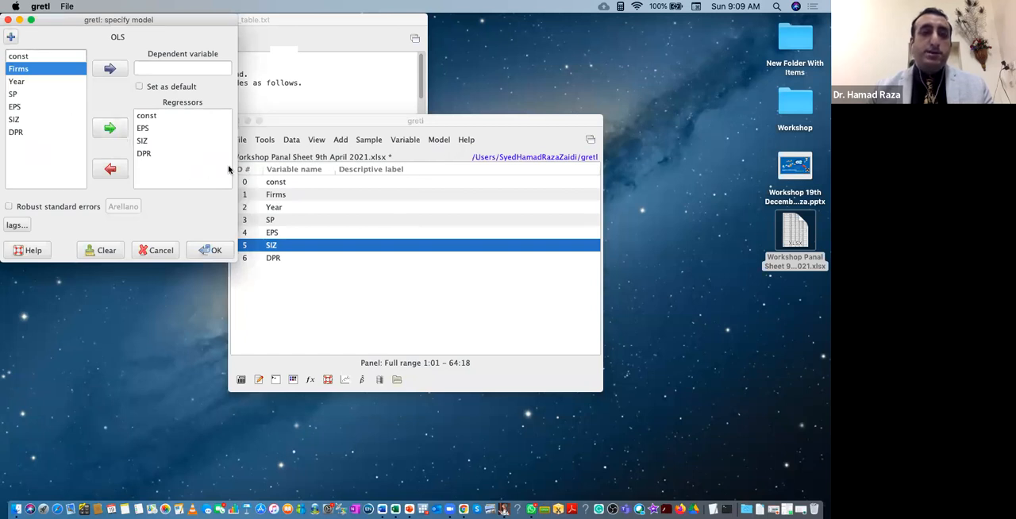
left_click(16, 94)
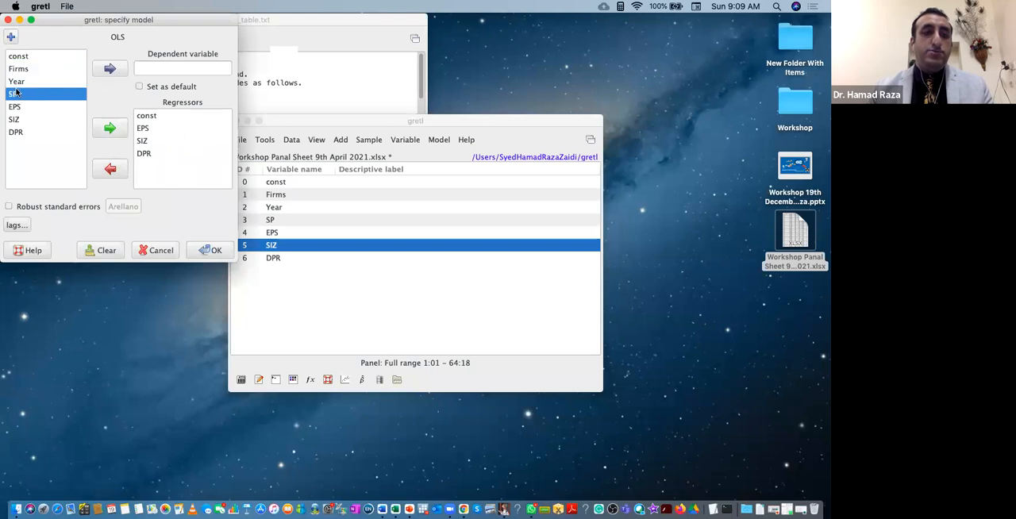
left_click(110, 69)
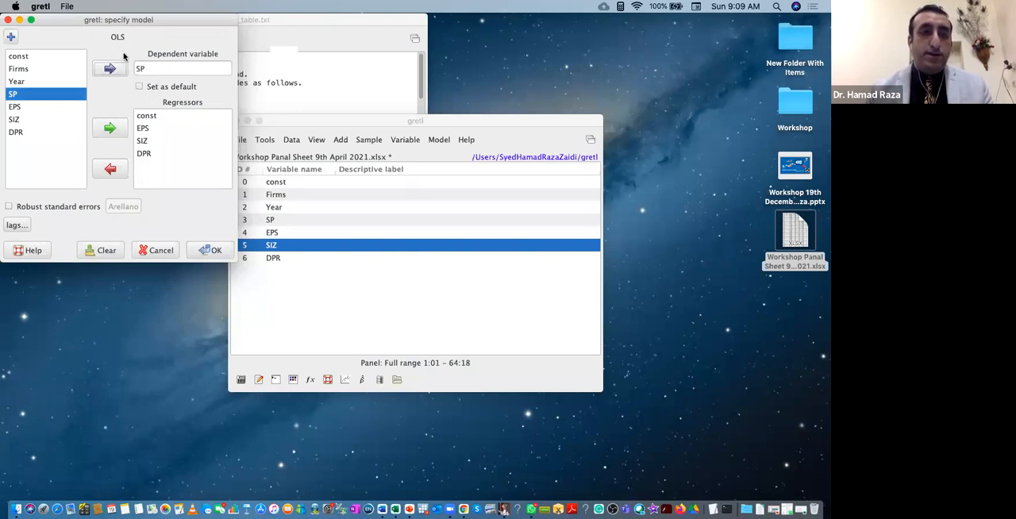
left_click(15, 109)
key("shift+Down")
key("shift+Down")
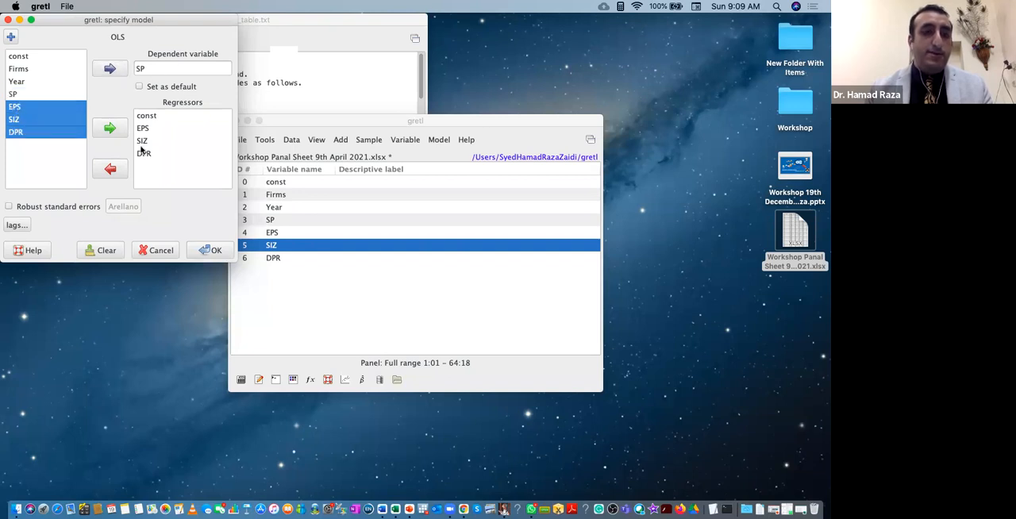
left_click(119, 130)
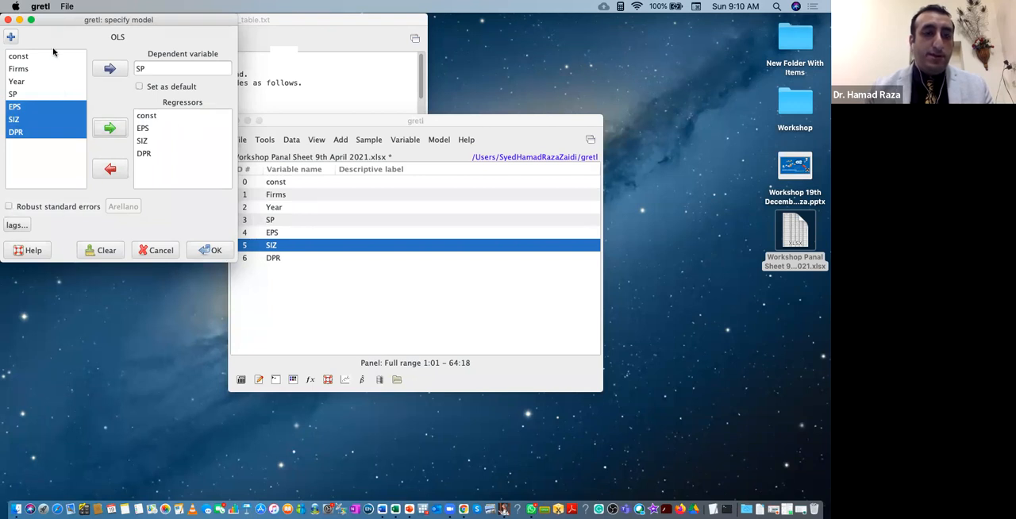
left_click_drag(53, 25, 194, 115)
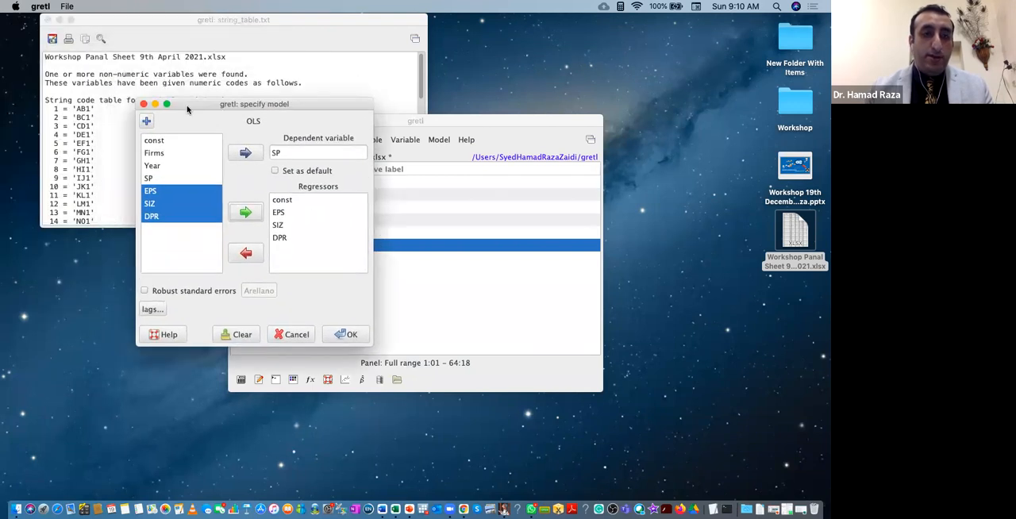
left_click(144, 291)
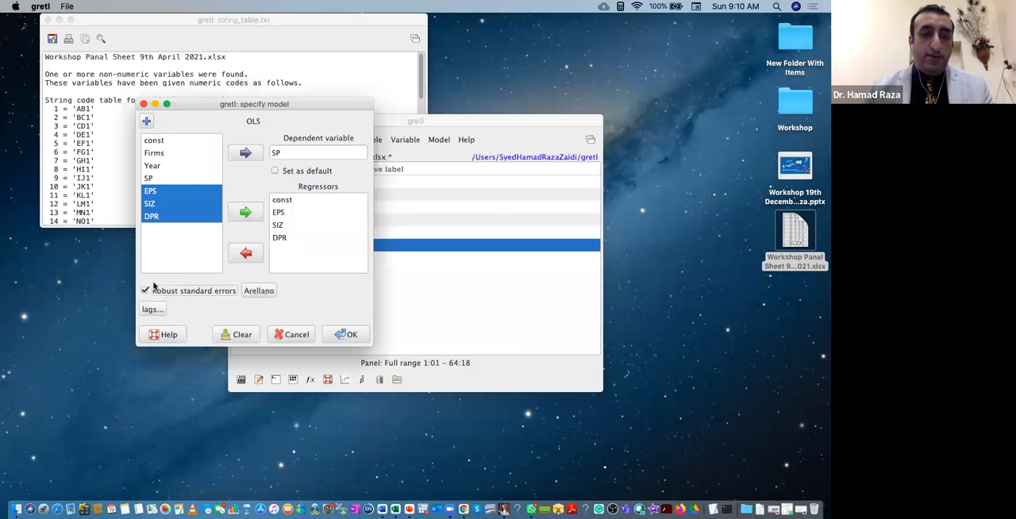
left_click(350, 334)
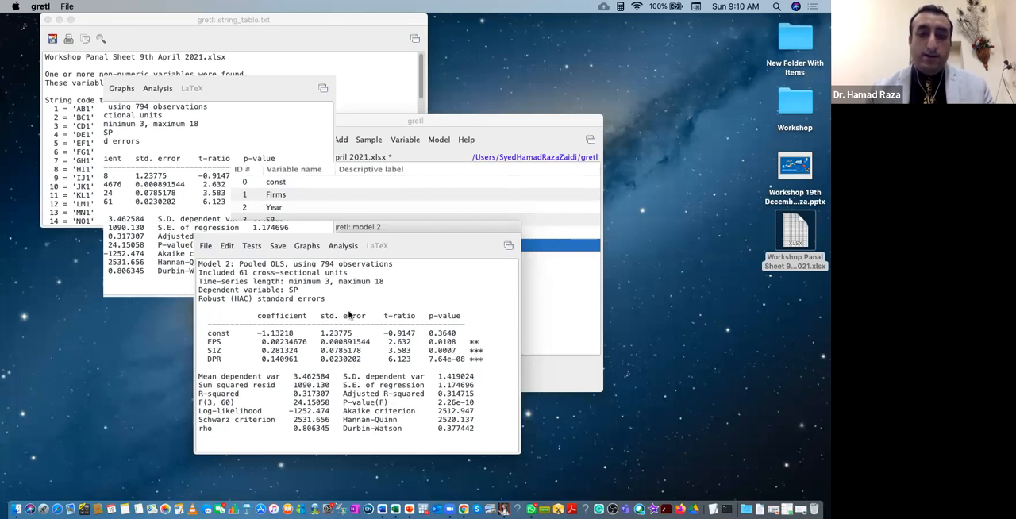
Run the panel diagnostics on the pooled OLS model, highlight the Hausman test result, and close both output windows.
left_click(252, 246)
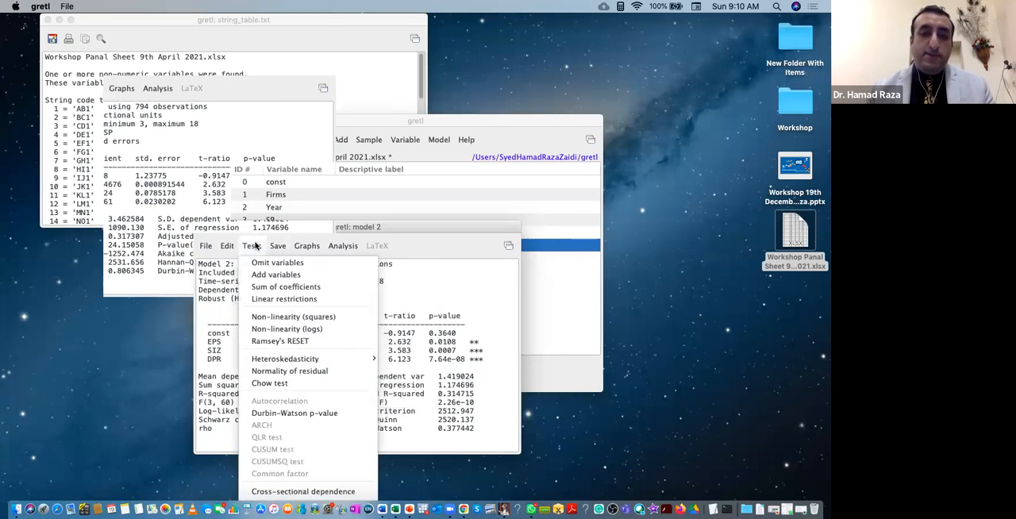
left_click(431, 227)
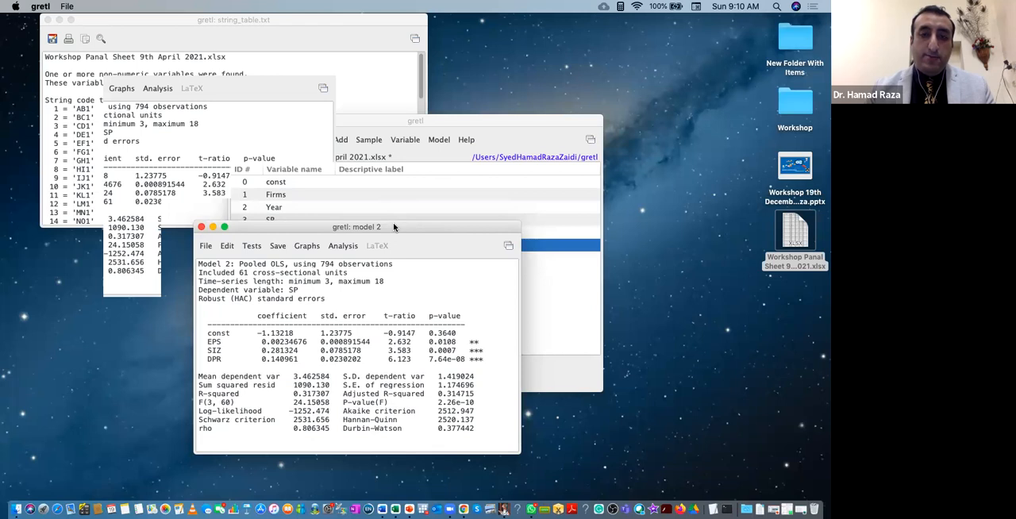
left_click_drag(393, 222, 461, 120)
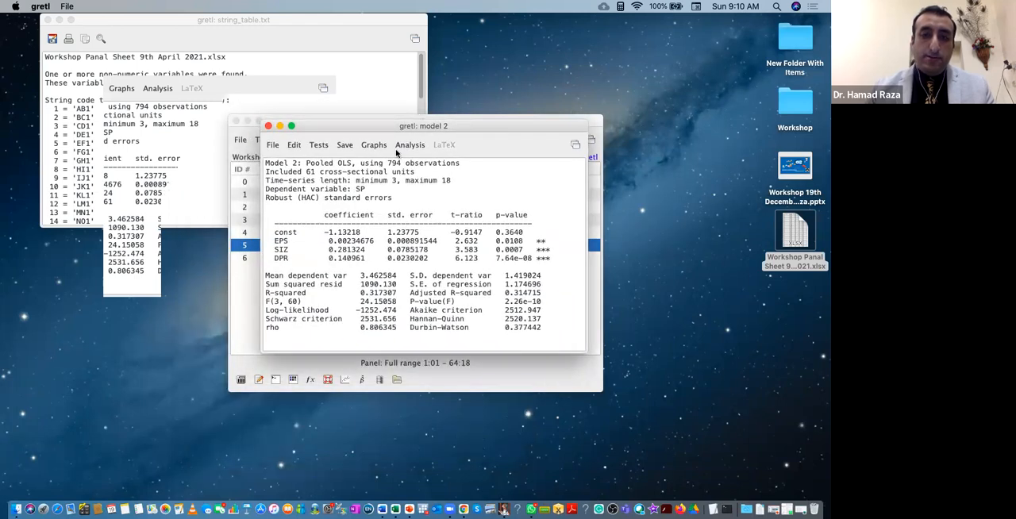
left_click(319, 145)
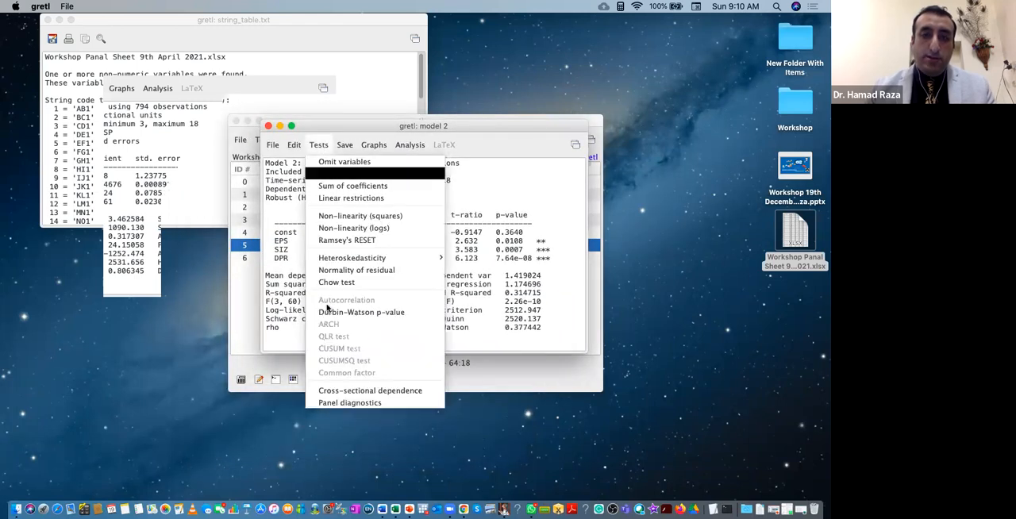
left_click(349, 403)
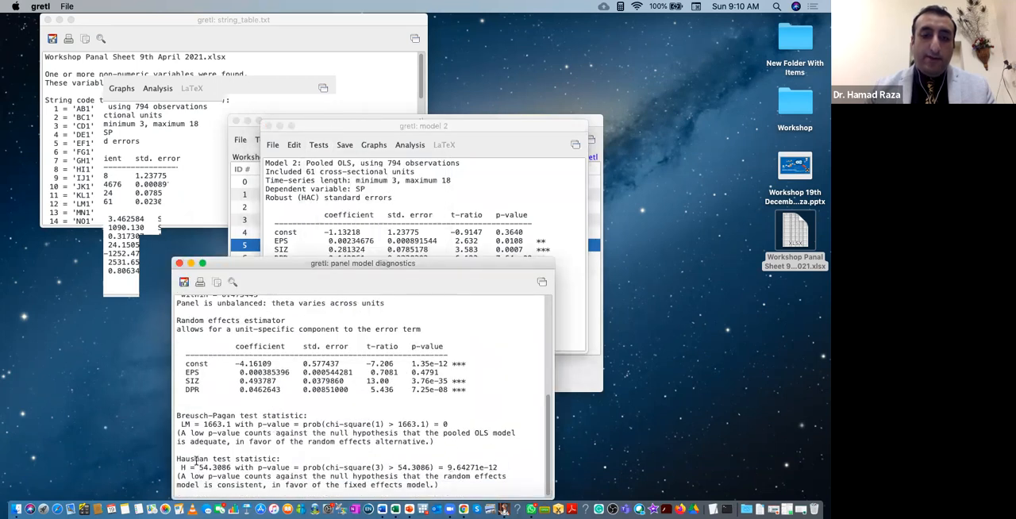
left_click_drag(176, 459, 451, 494)
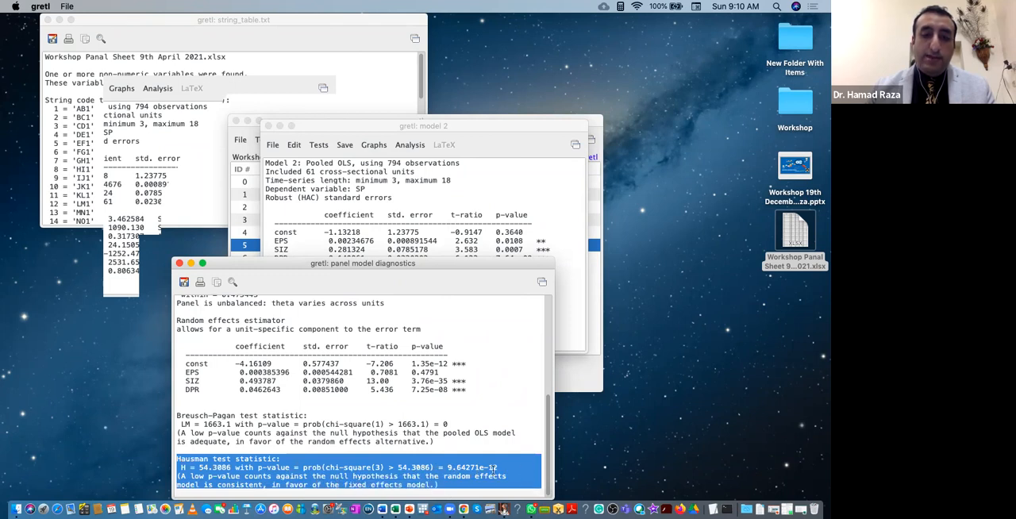
left_click(180, 265)
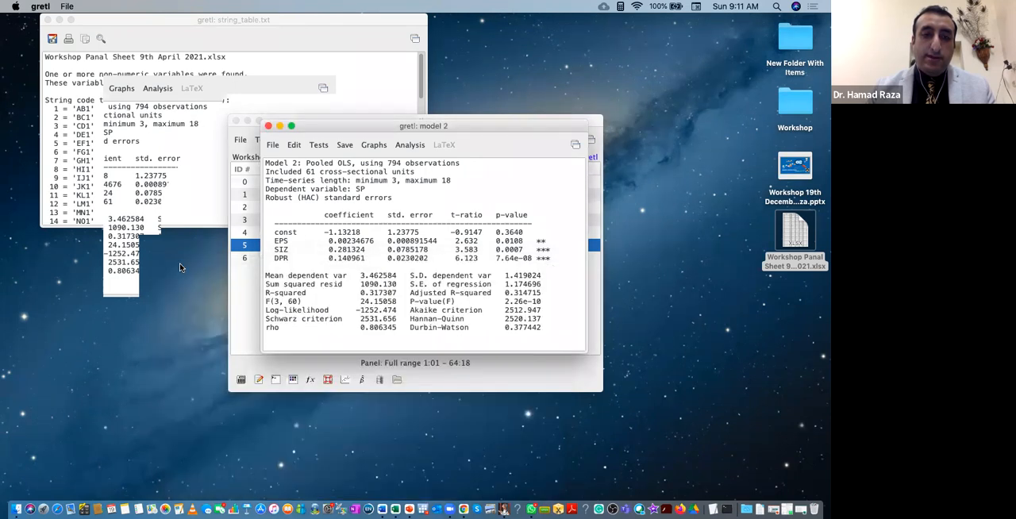
left_click(269, 126)
Estimate a fixed-effects panel model of SP on const, EPS, SIZ and DPR, without robust standard errors or time dummies.
left_click(438, 139)
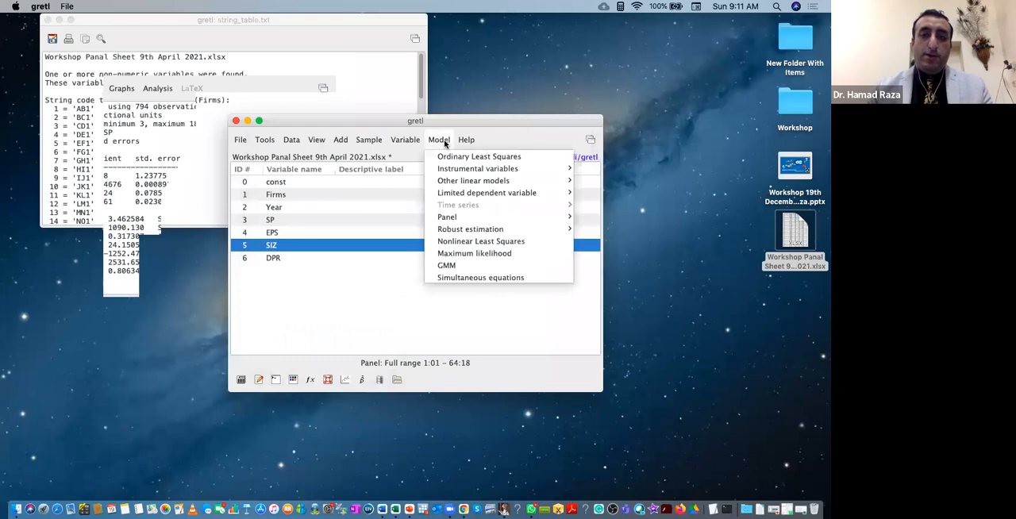
mouse_move(459, 217)
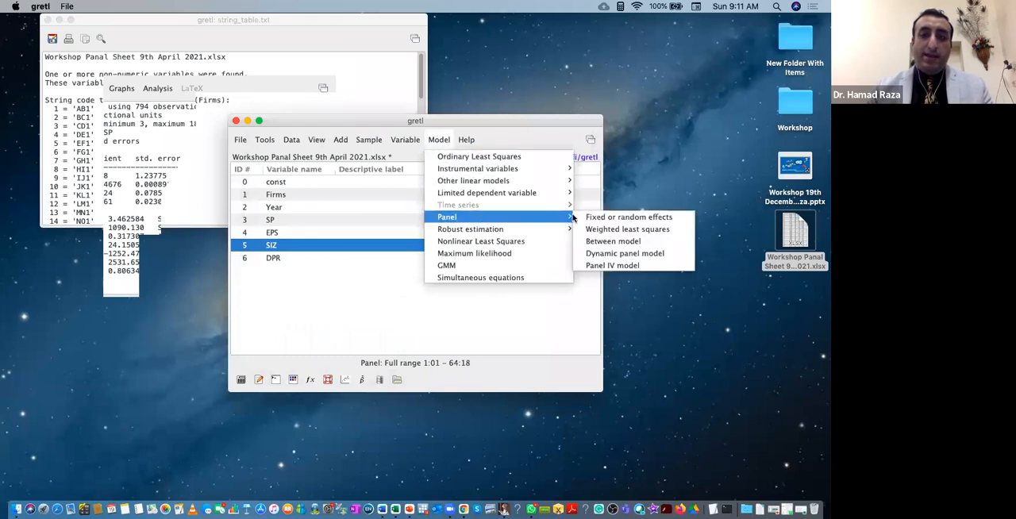
left_click(614, 219)
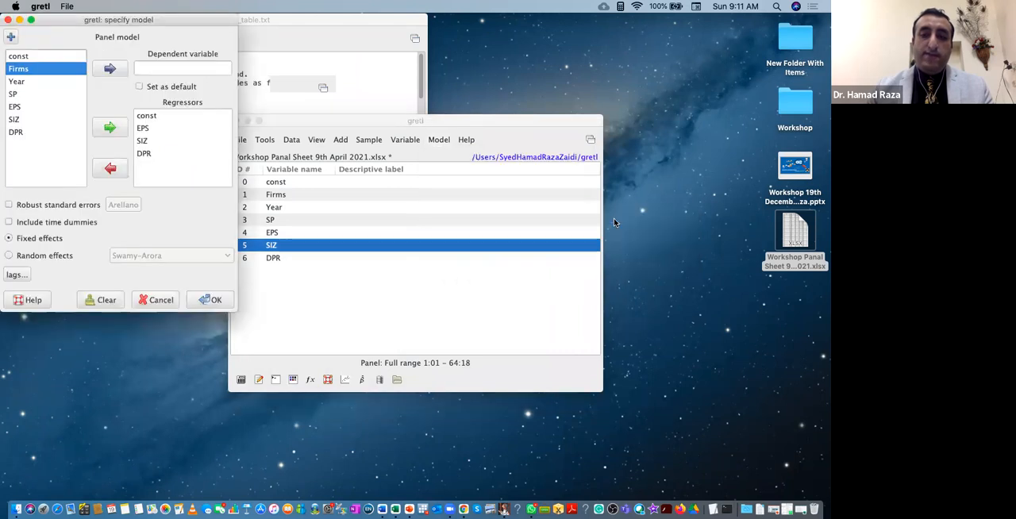
left_click(13, 94)
left_click(111, 69)
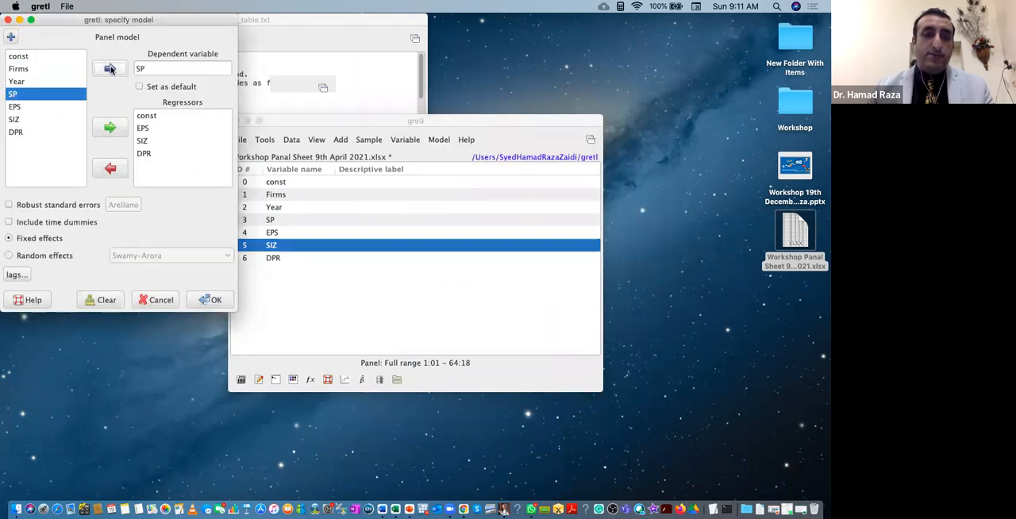
left_click(20, 108)
left_click_drag(21, 110, 24, 132)
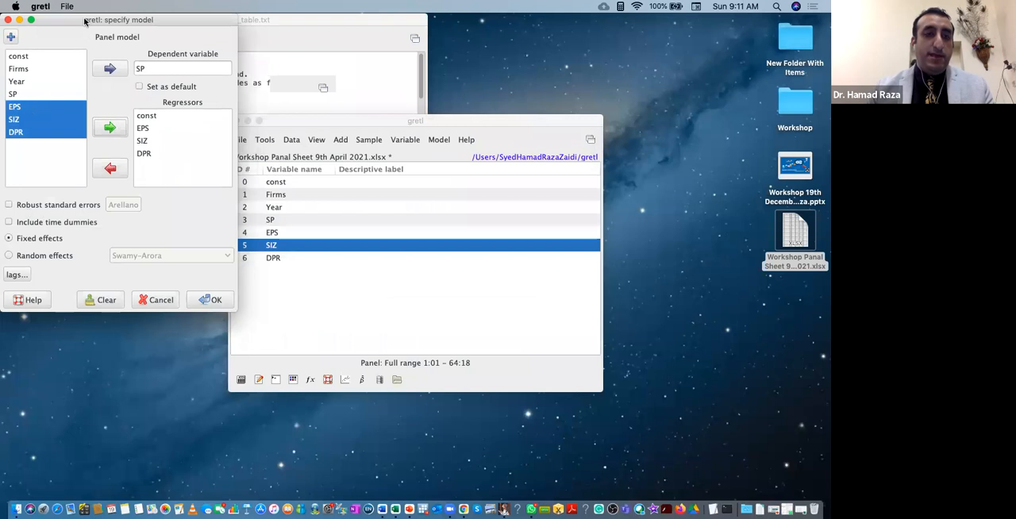
left_click_drag(91, 24, 264, 109)
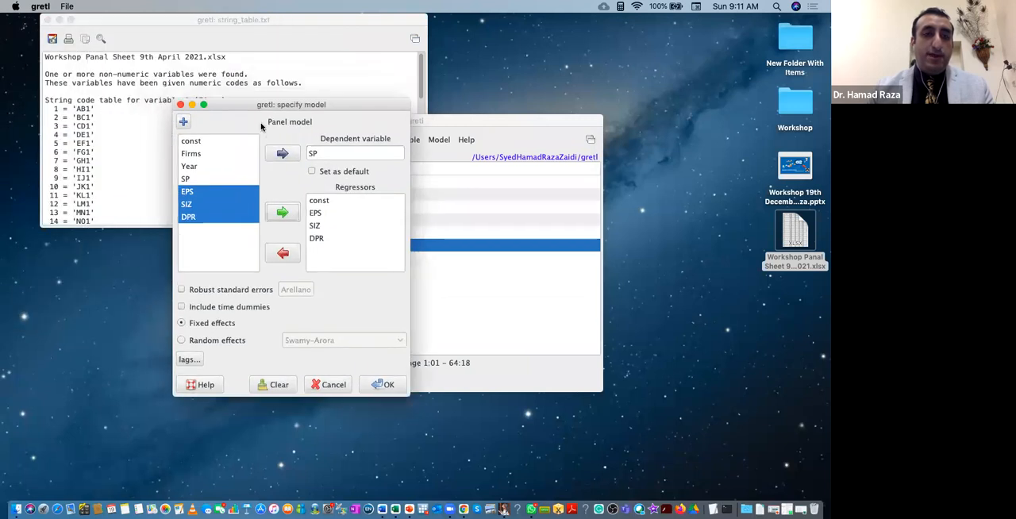
left_click(183, 292)
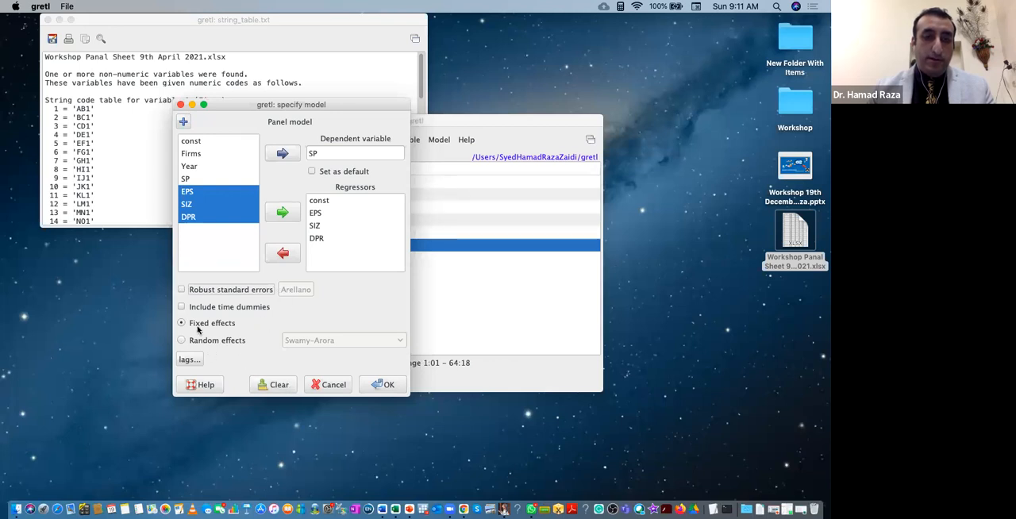
left_click(183, 324)
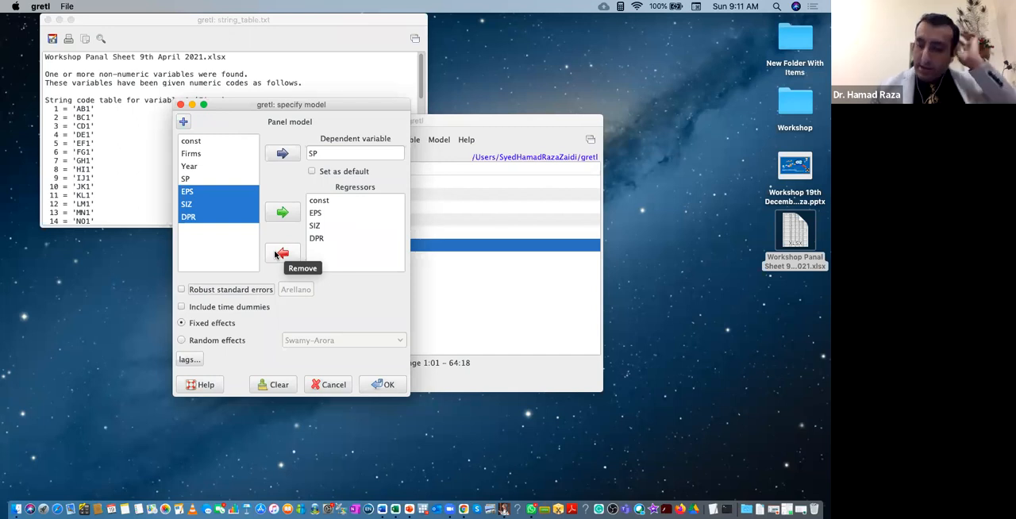
left_click(183, 324)
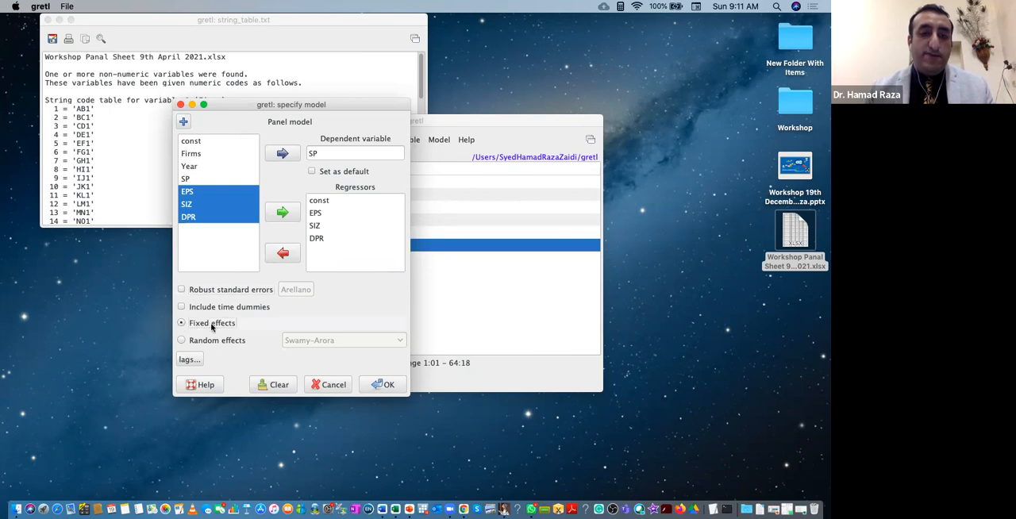
left_click(384, 385)
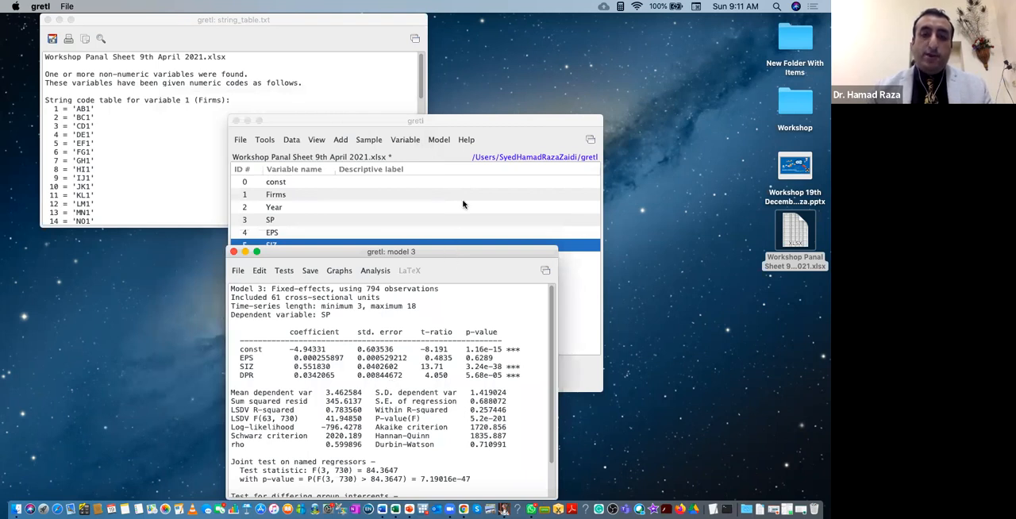
Review the fixed-effects output, including the F-test p-value and the test for differing group intercepts, and close it.
left_click_drag(450, 251, 467, 183)
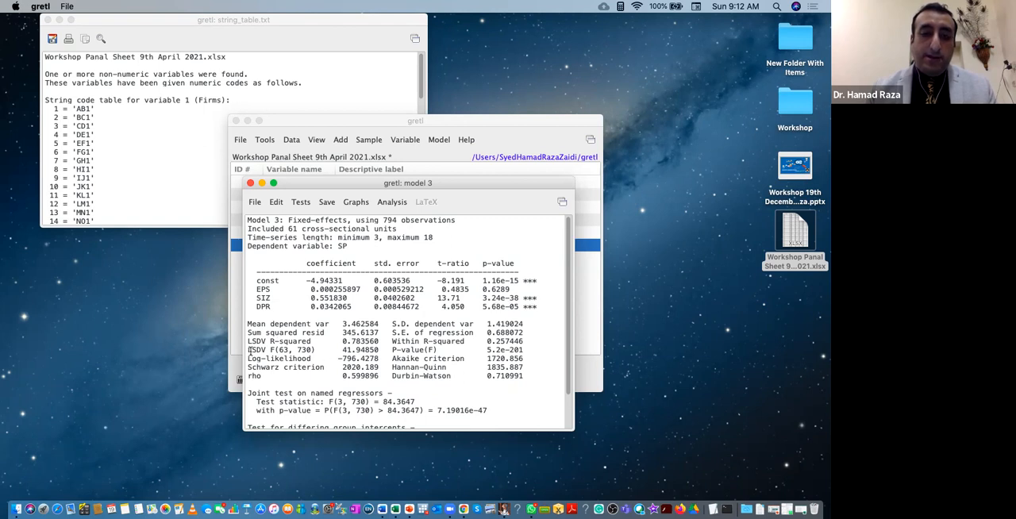
left_click_drag(256, 350, 526, 355)
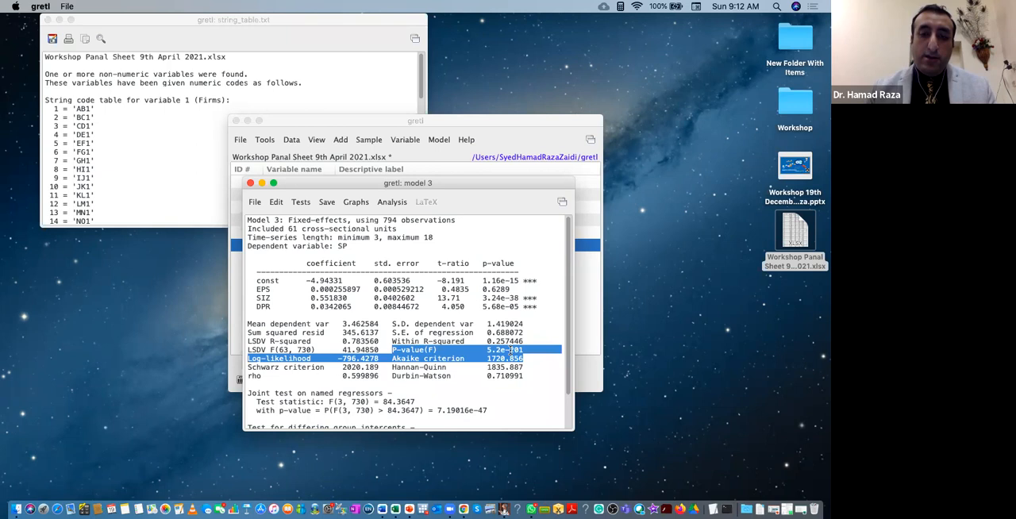
left_click(510, 350)
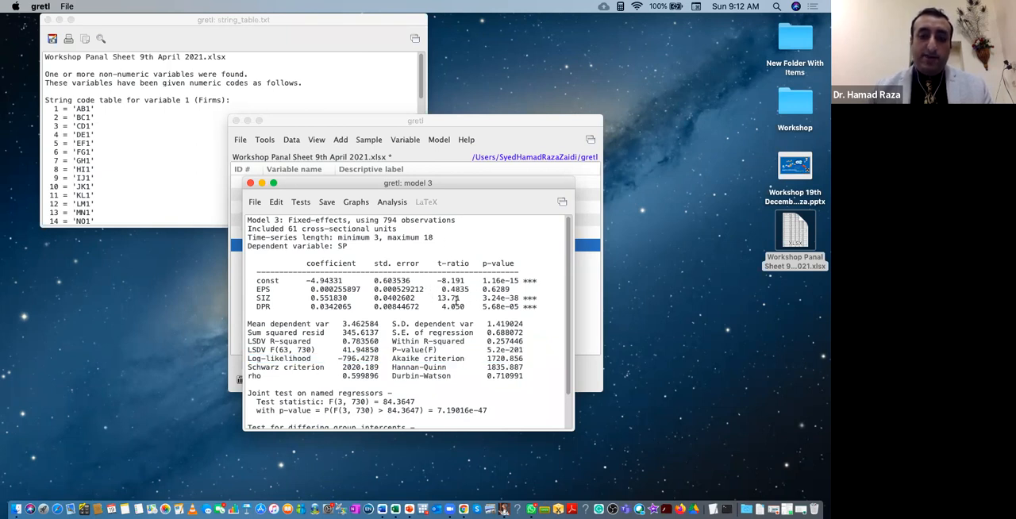
scroll(457, 298, "down", 3)
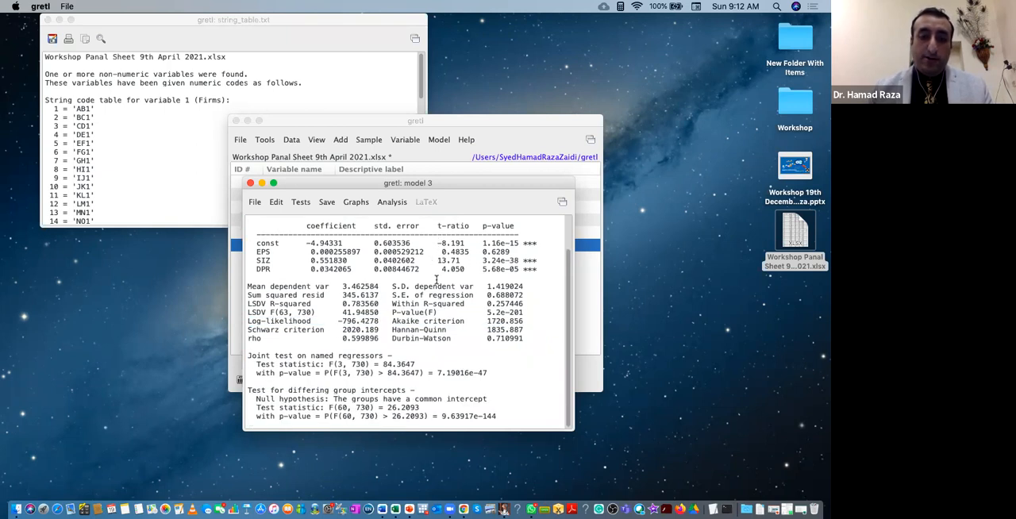
left_click(250, 184)
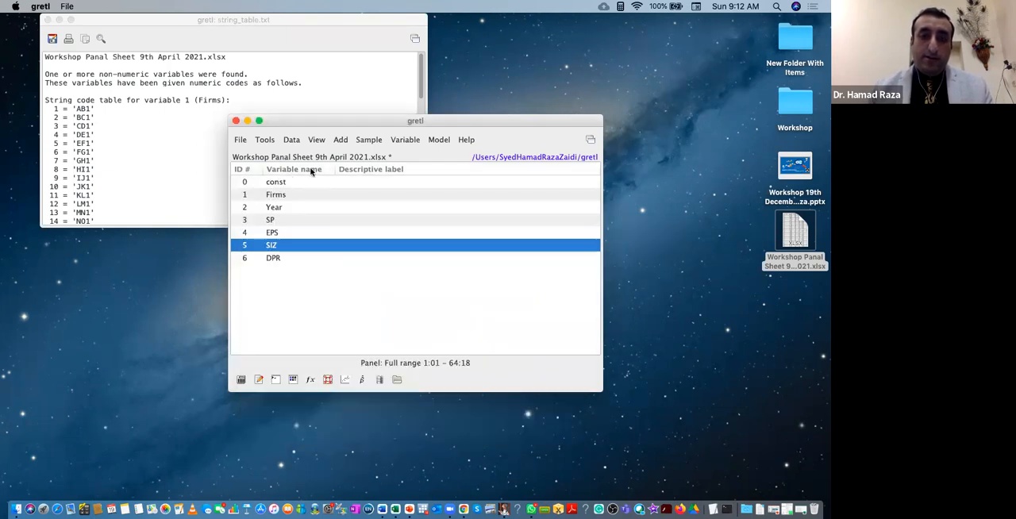
Estimate a random-effects panel model of SP on const, EPS, SIZ and DPR with the Swamy-Arora transformation, and close its output.
left_click(427, 141)
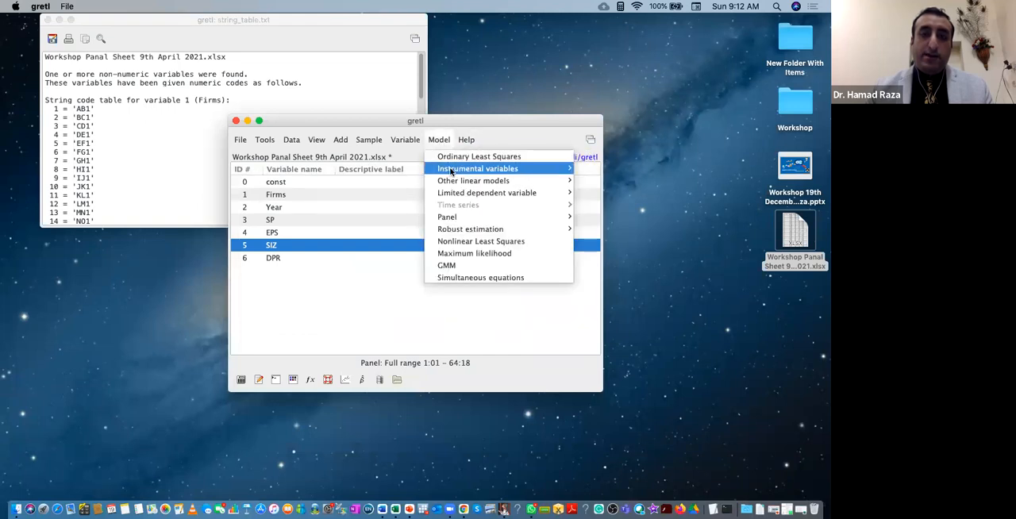
mouse_move(459, 218)
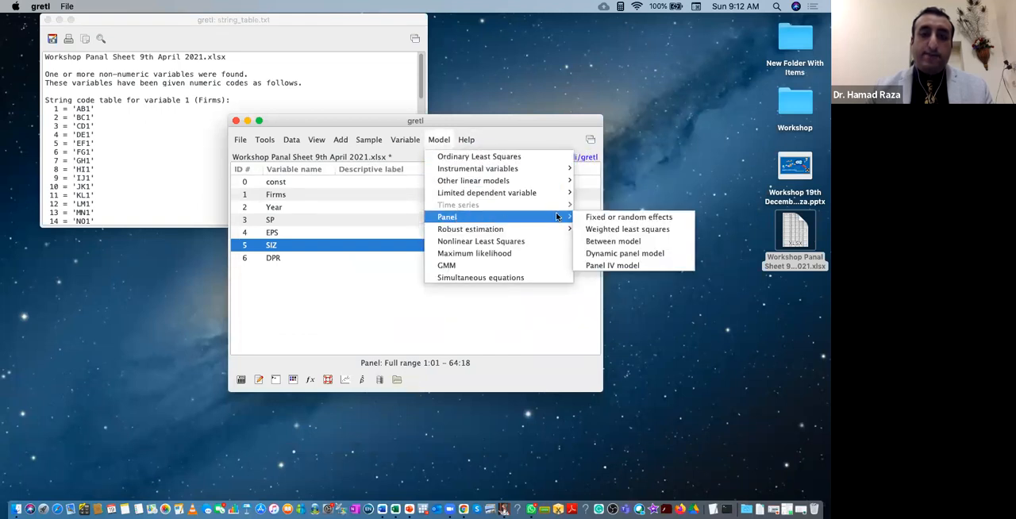
left_click(614, 216)
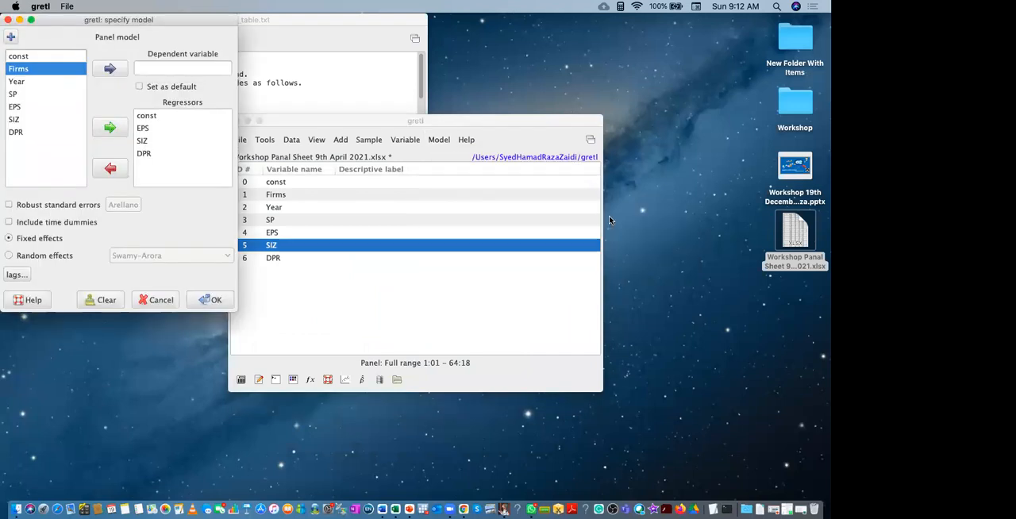
left_click(18, 94)
left_click(111, 69)
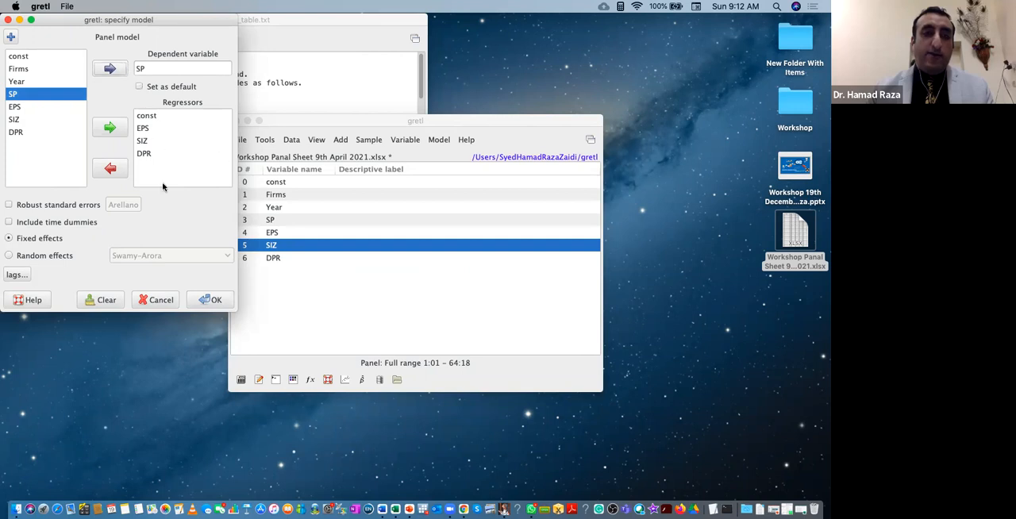
left_click(9, 256)
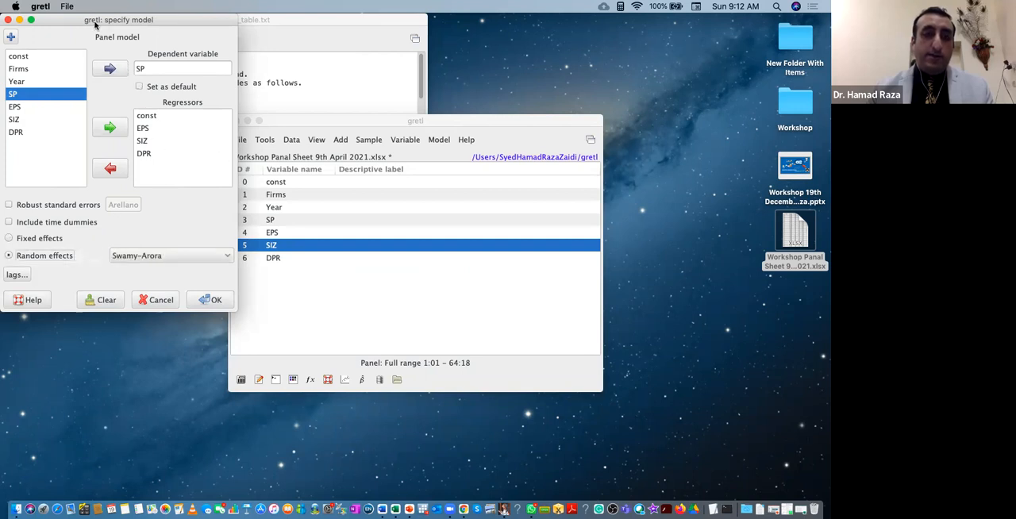
left_click_drag(80, 24, 172, 24)
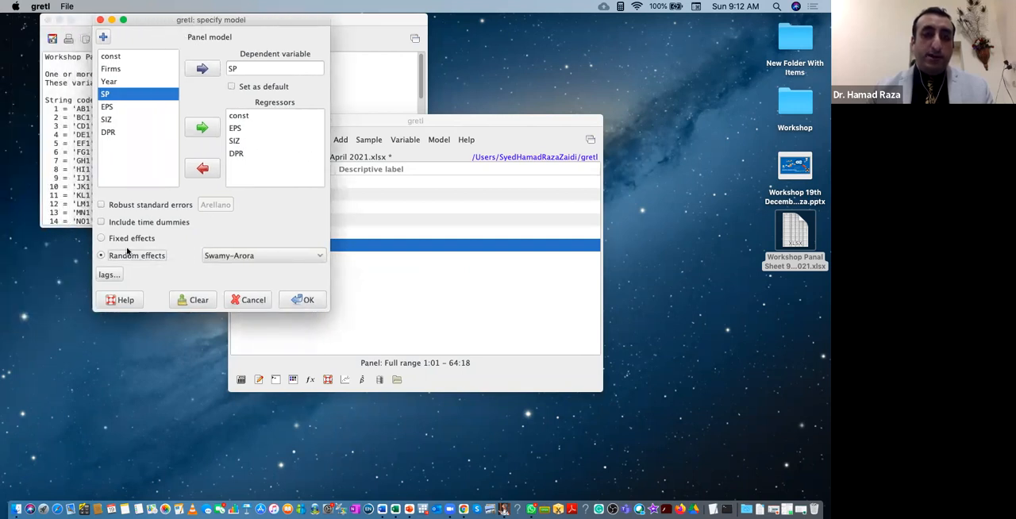
left_click(306, 301)
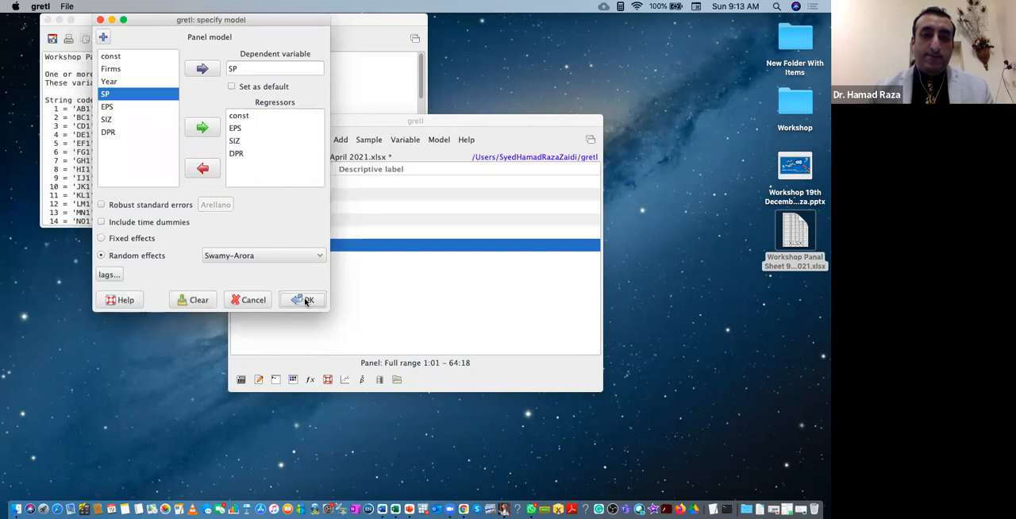
left_click(264, 321)
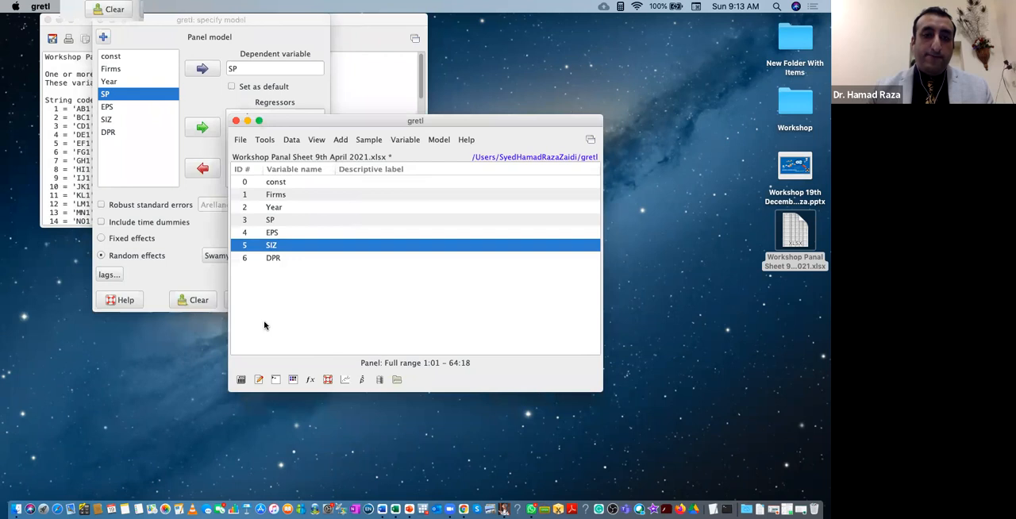
left_click(180, 276)
left_click(303, 300)
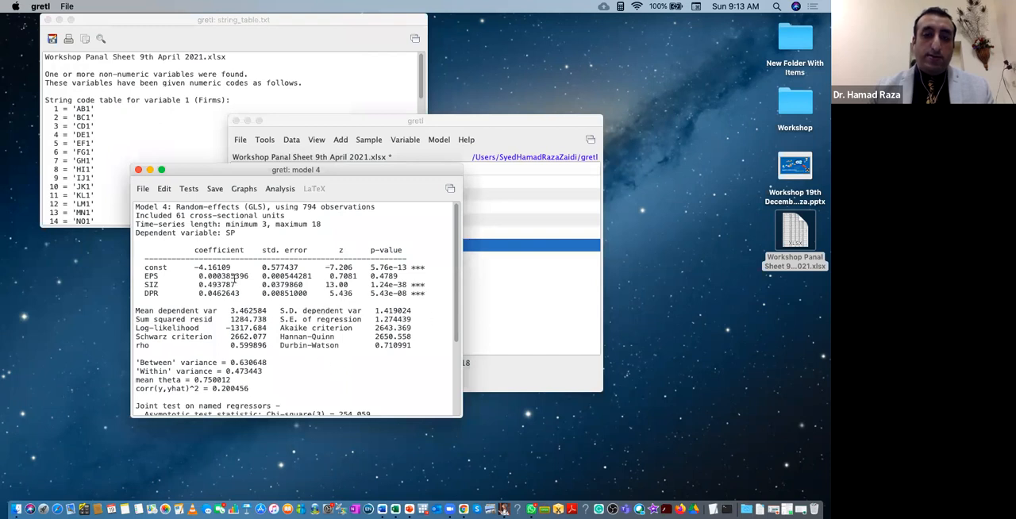
left_click(138, 169)
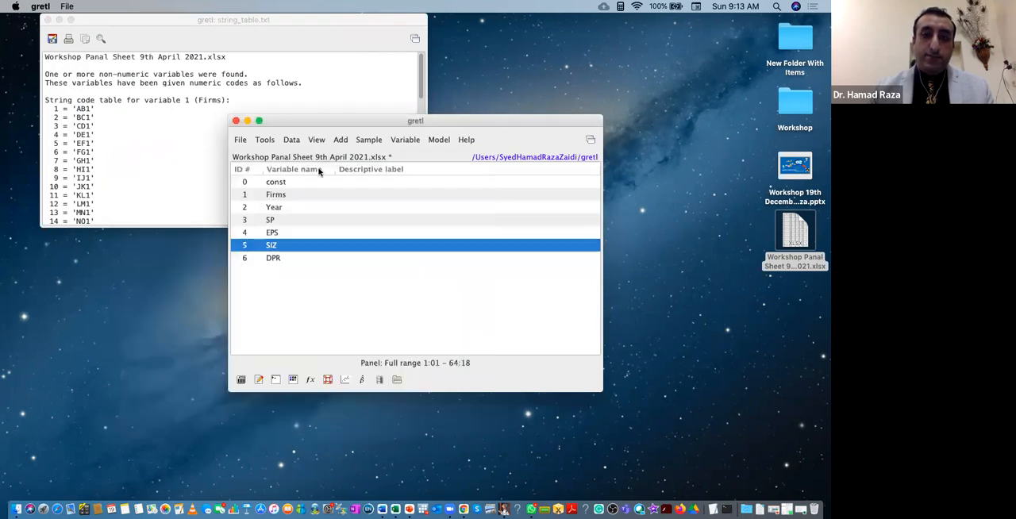